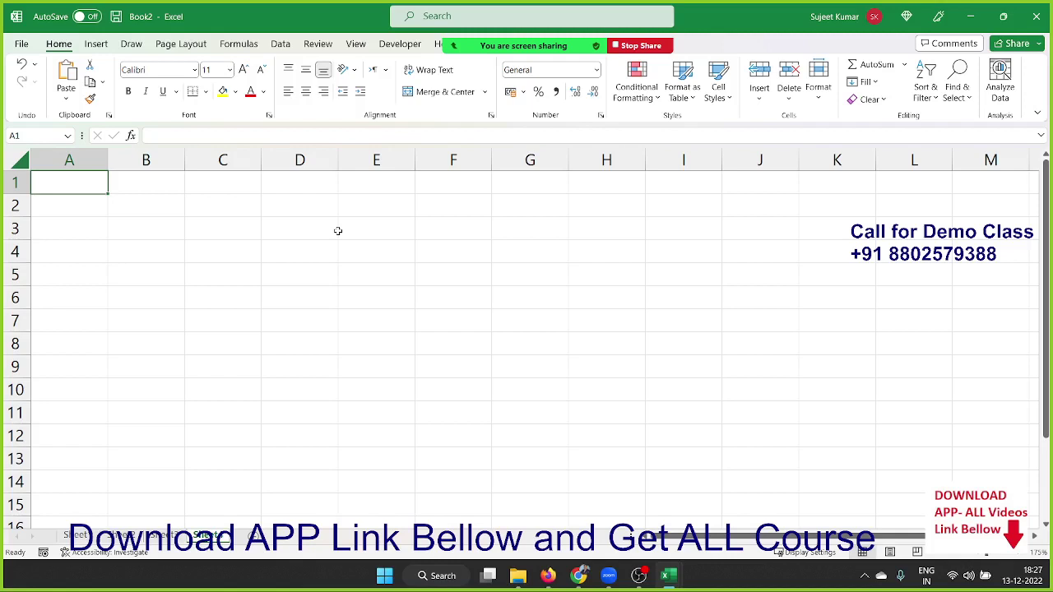
Enter 20 in C2 and 30 in G2
{"action": "left_click", "coordinate": [335, 231]}
{"action": "left_click", "coordinate": [180, 198]}
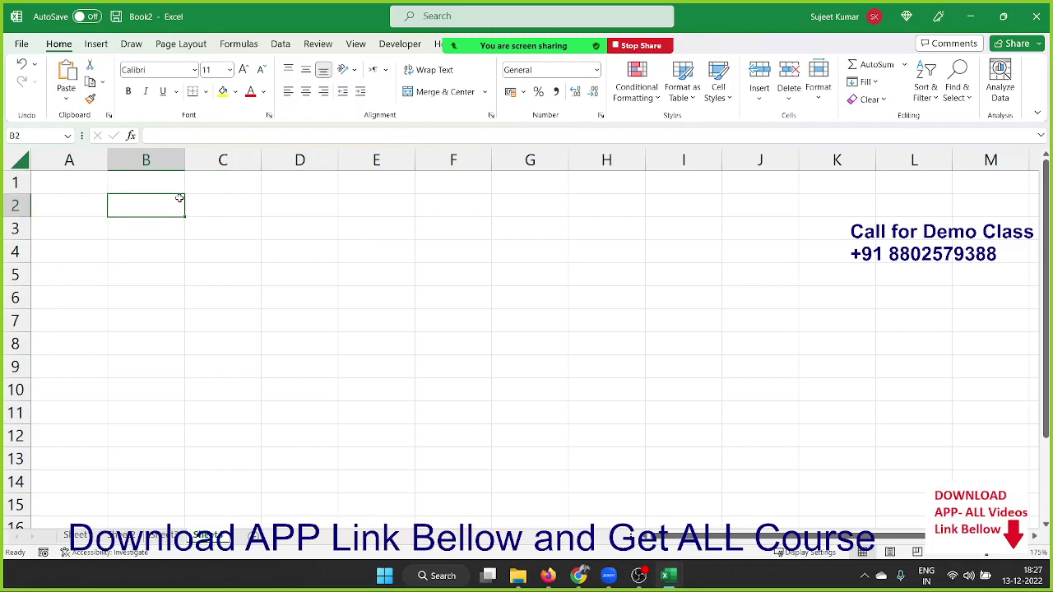
{"action": "key", "text": "Right"}
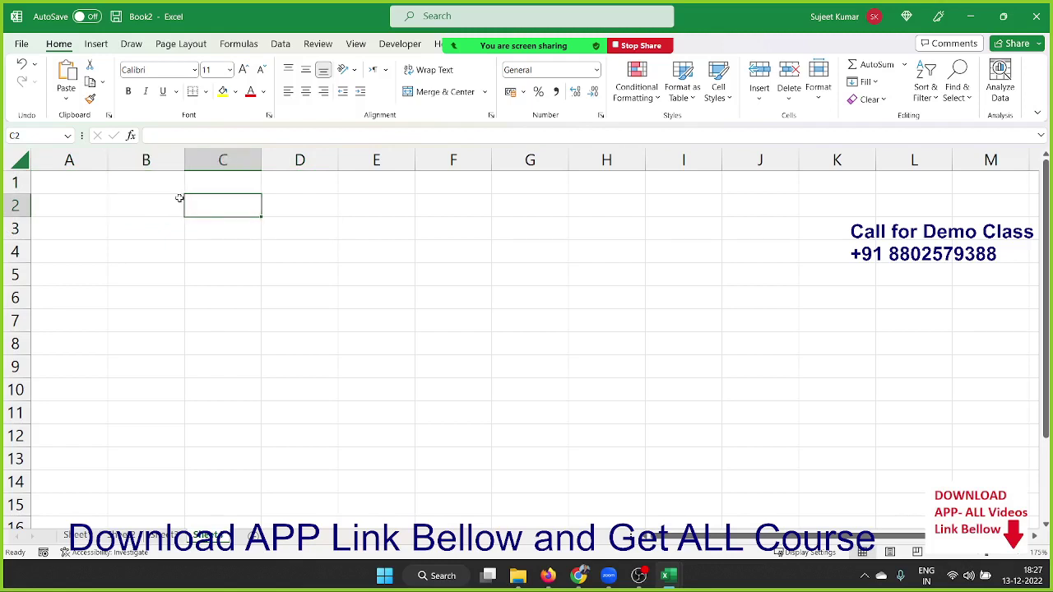
{"action": "key", "text": "Left"}
{"action": "key", "text": "Down"}
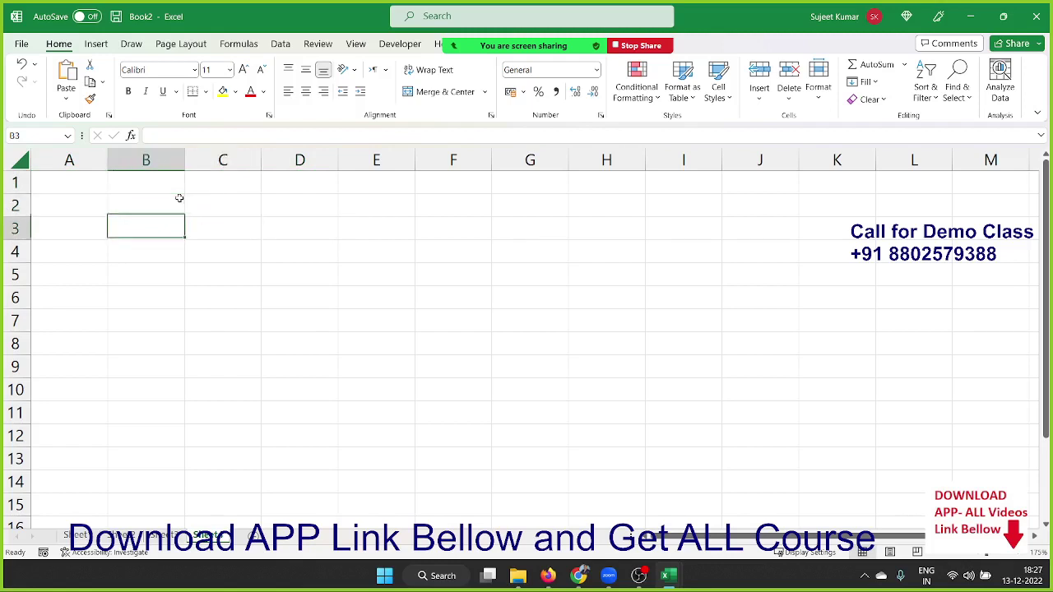
{"action": "key", "text": "Right"}
{"action": "key", "text": "Up"}
{"action": "type", "text": "20"}
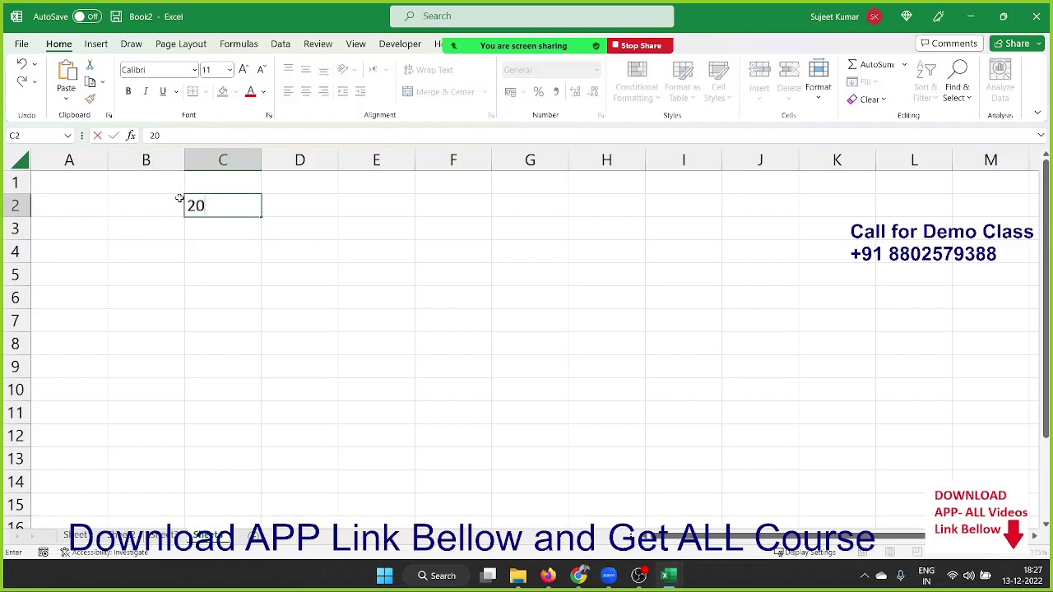
{"action": "key", "text": "Right"}
{"action": "key", "text": "Right"}
{"action": "key", "text": "Right"}
{"action": "key", "text": "Right"}
{"action": "type", "text": "3"}
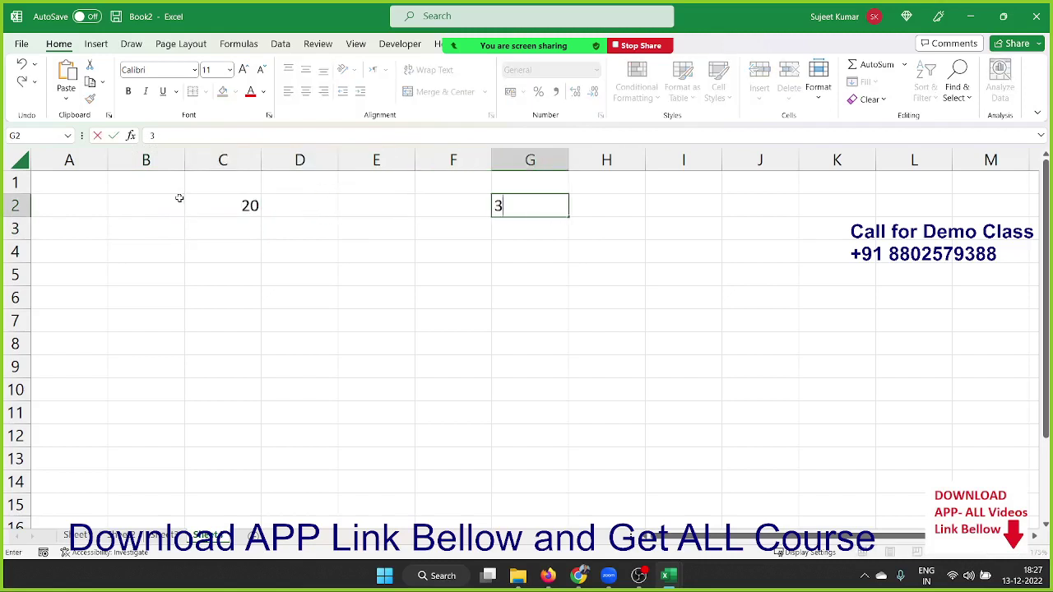
{"action": "type", "text": "0"}
{"action": "key", "text": "Return"}
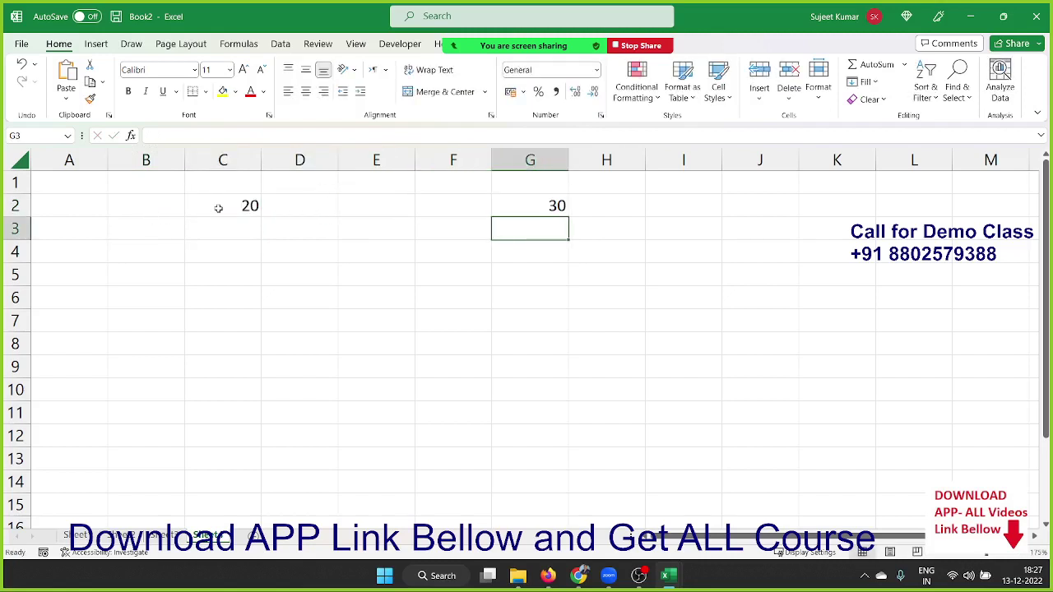
Copy C2's 20, try a plain paste into G2, then undo it to restore 30
{"action": "left_click", "coordinate": [218, 208]}
{"action": "key", "text": "ctrl+c"}
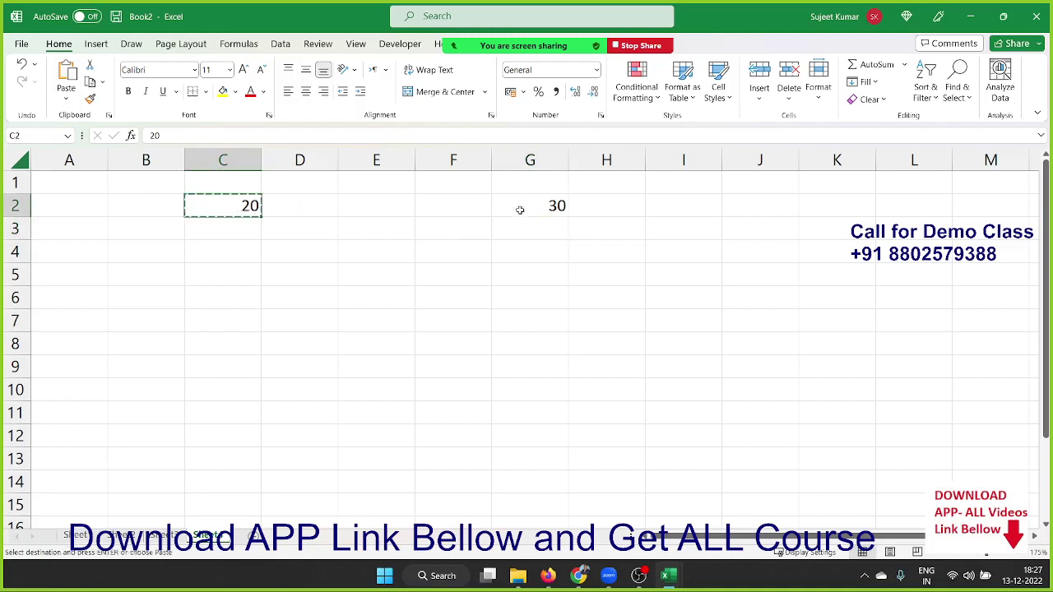
{"action": "left_click", "coordinate": [519, 209]}
{"action": "key", "text": "ctrl+v"}
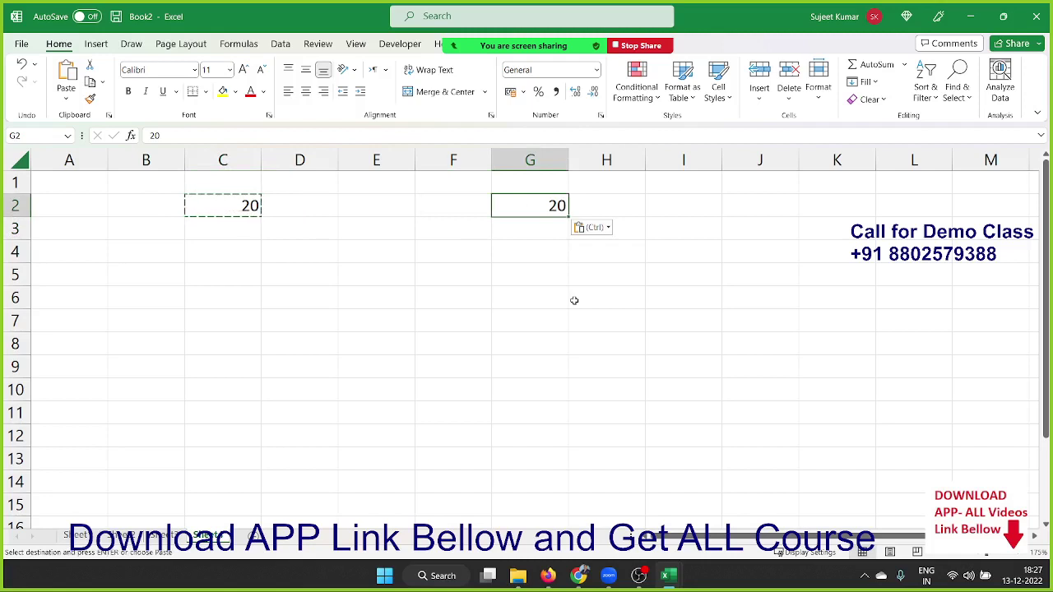
{"action": "key", "text": "ctrl+z"}
Paste the copied 20 into G2 with Paste Special Add, making it 50
{"action": "right_click", "coordinate": [530, 205]}
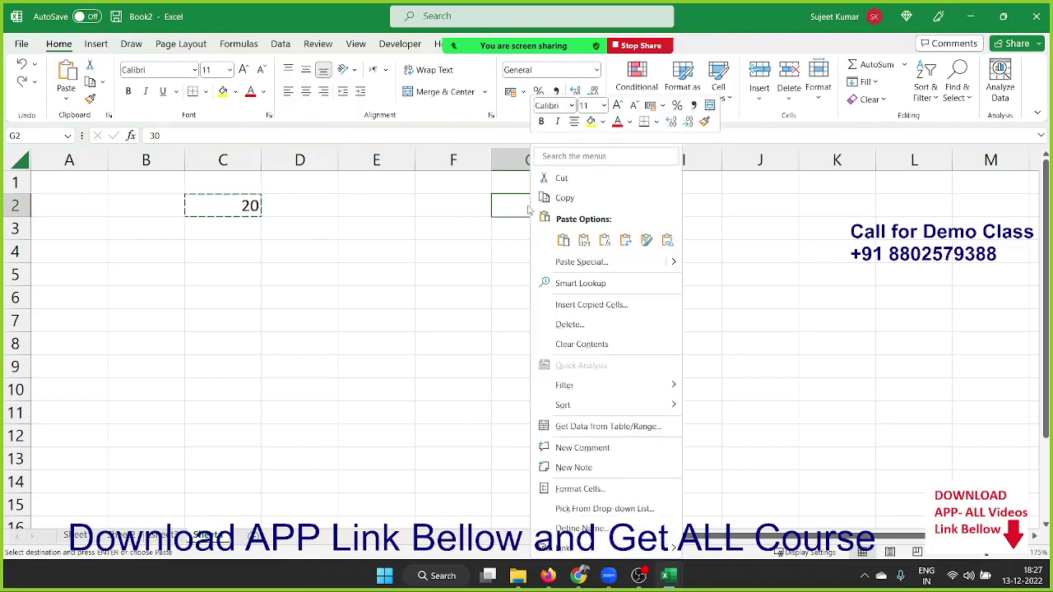
{"action": "left_click", "coordinate": [585, 263]}
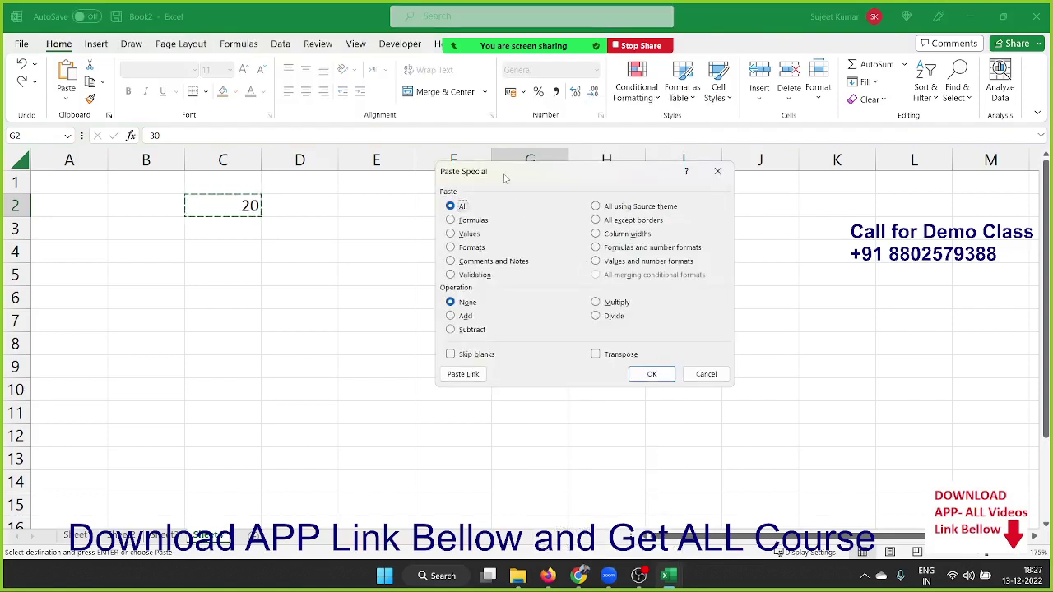
{"action": "mouse_move", "coordinate": [505, 175]}
{"action": "left_mouse_down"}
{"action": "mouse_move", "coordinate": [368, 144]}
{"action": "mouse_move", "coordinate": [415, 247]}
{"action": "left_mouse_up"}
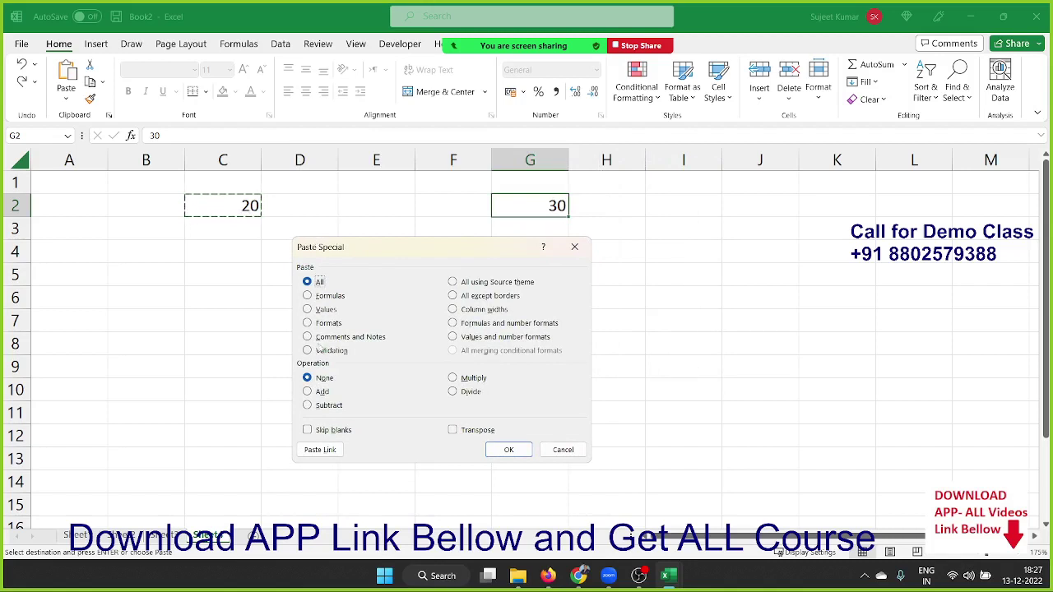
{"action": "left_click", "coordinate": [341, 373]}
{"action": "left_click", "coordinate": [341, 374]}
{"action": "left_click", "coordinate": [307, 393]}
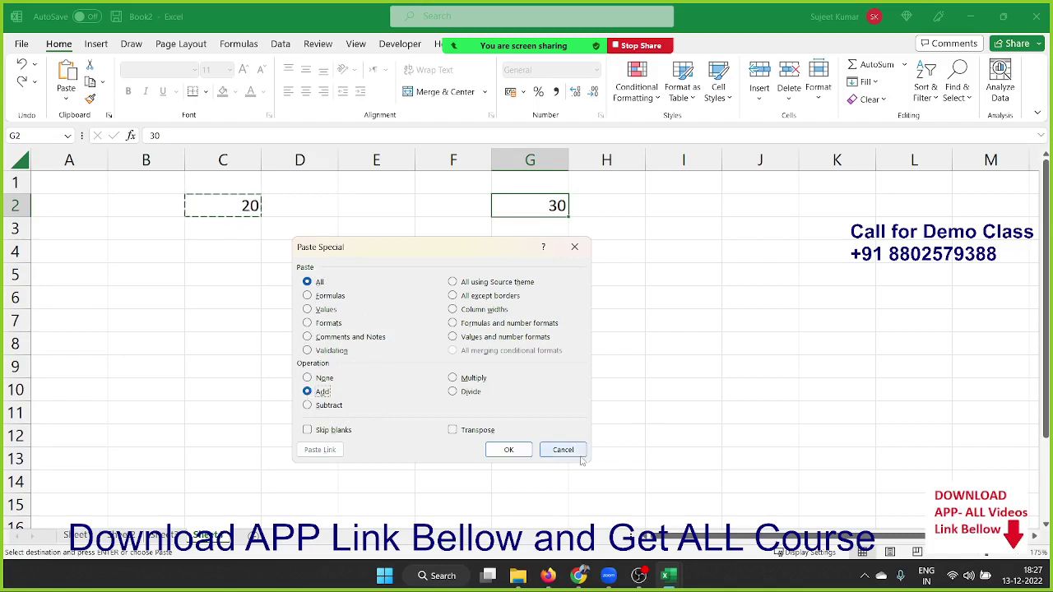
{"action": "left_click", "coordinate": [509, 450]}
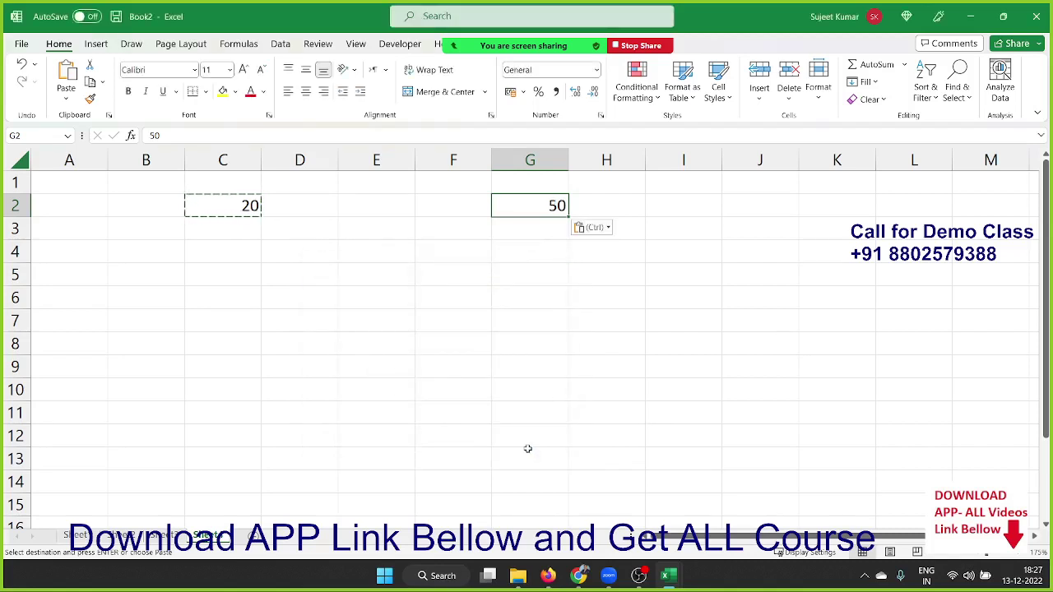
Paste Special the copied 20 into G2 with Multiply, turning 50 into 1000
{"action": "right_click", "coordinate": [532, 221]}
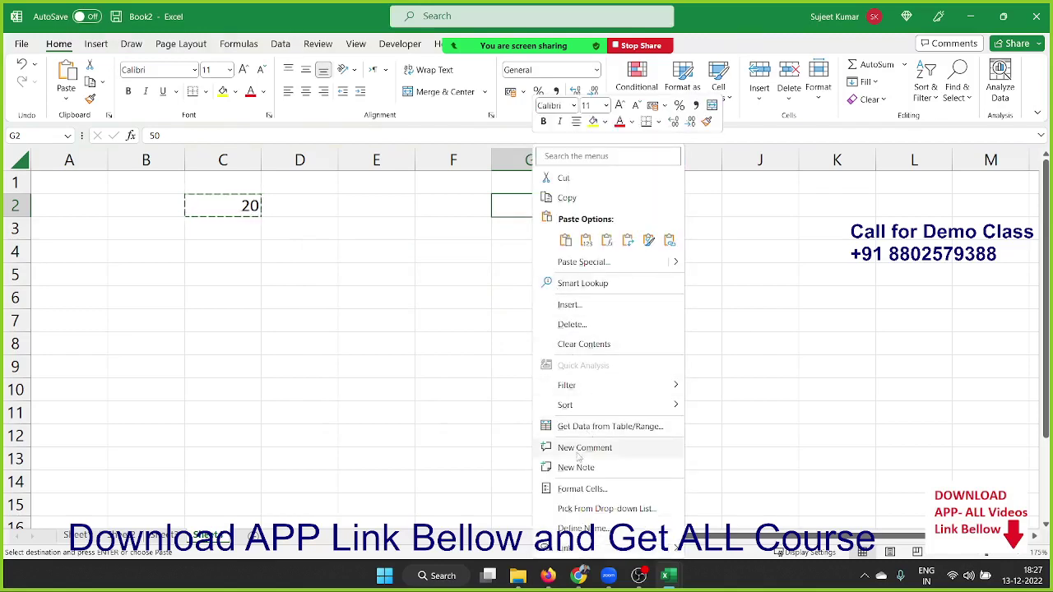
{"action": "left_click", "coordinate": [583, 262]}
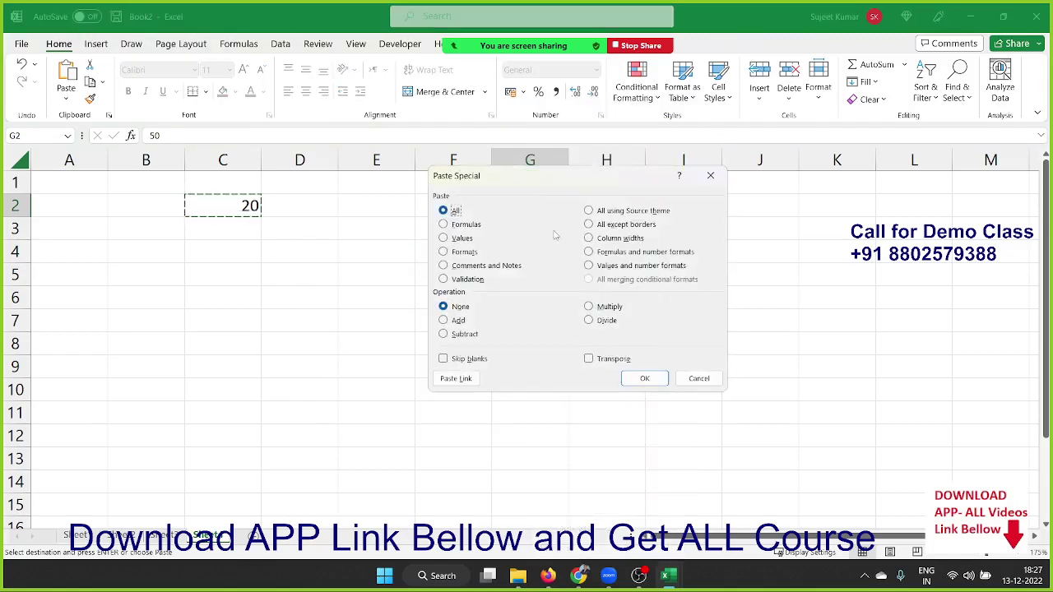
{"action": "left_click_drag", "start_coordinate": [531, 172], "coordinate": [305, 259]}
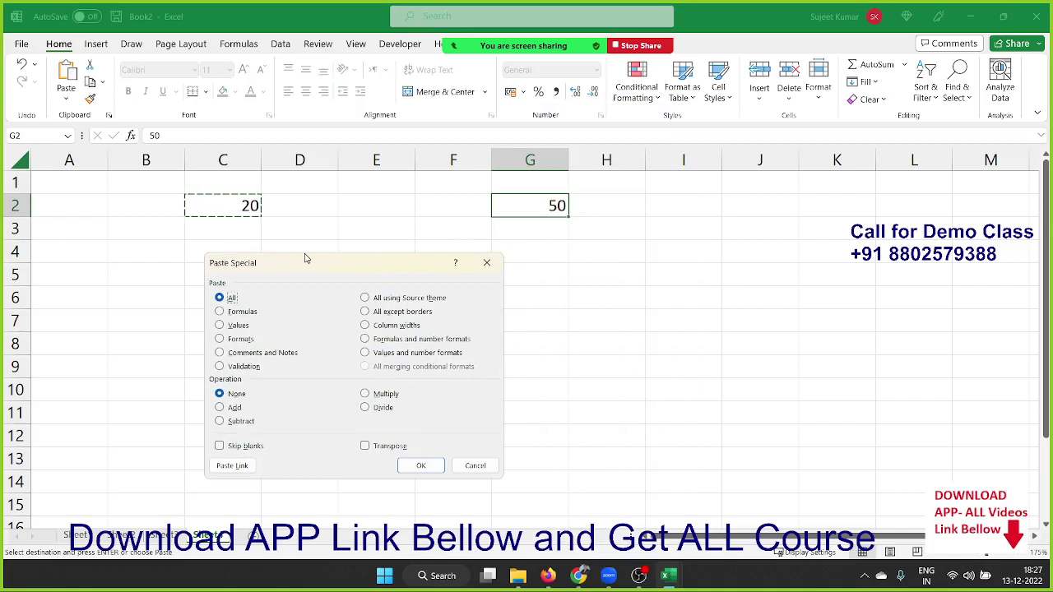
{"action": "left_click", "coordinate": [380, 396]}
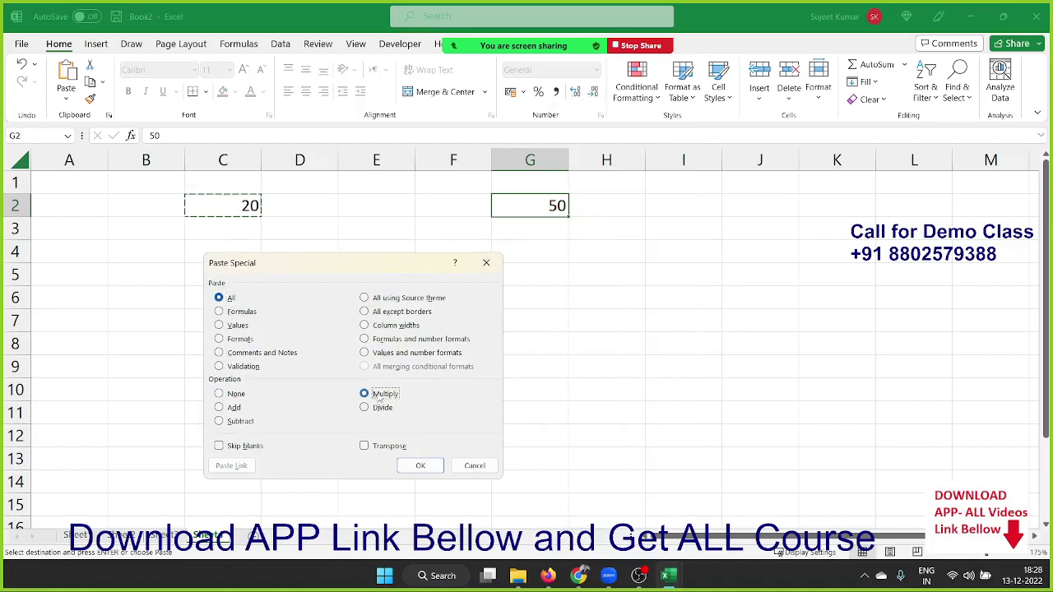
{"action": "left_click", "coordinate": [426, 466]}
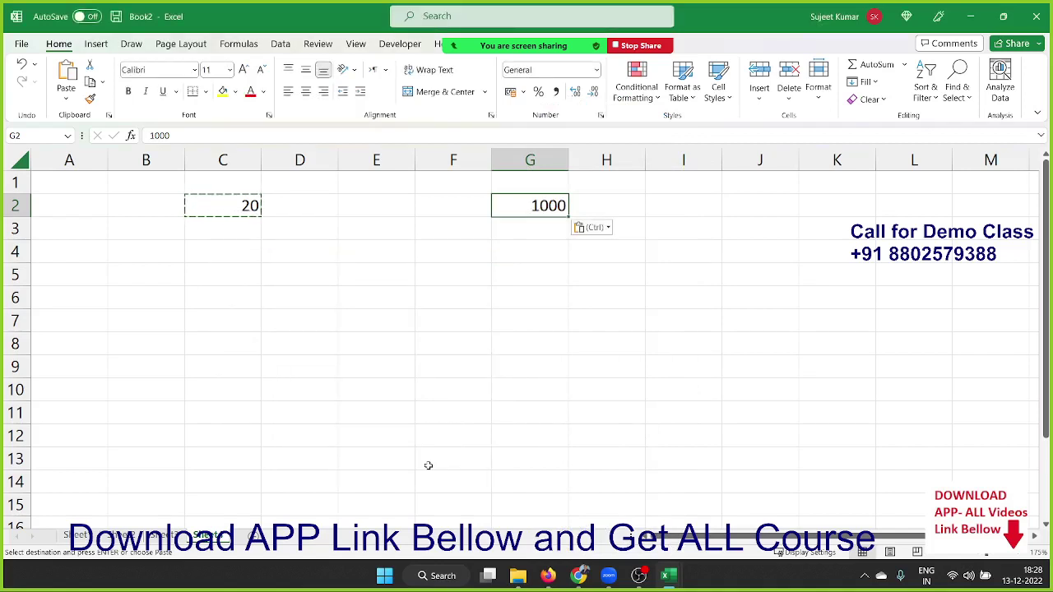
Reopen Paste Special on G2 and cancel it without pasting
{"action": "right_click", "coordinate": [546, 207]}
{"action": "left_click", "coordinate": [592, 263]}
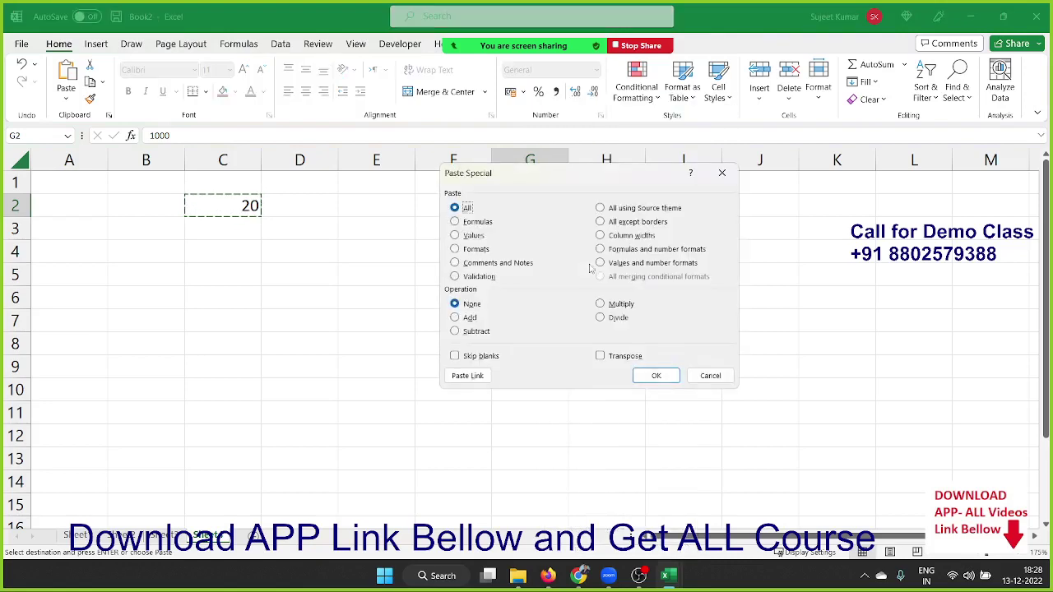
{"action": "left_click_drag", "start_coordinate": [523, 180], "coordinate": [338, 248]}
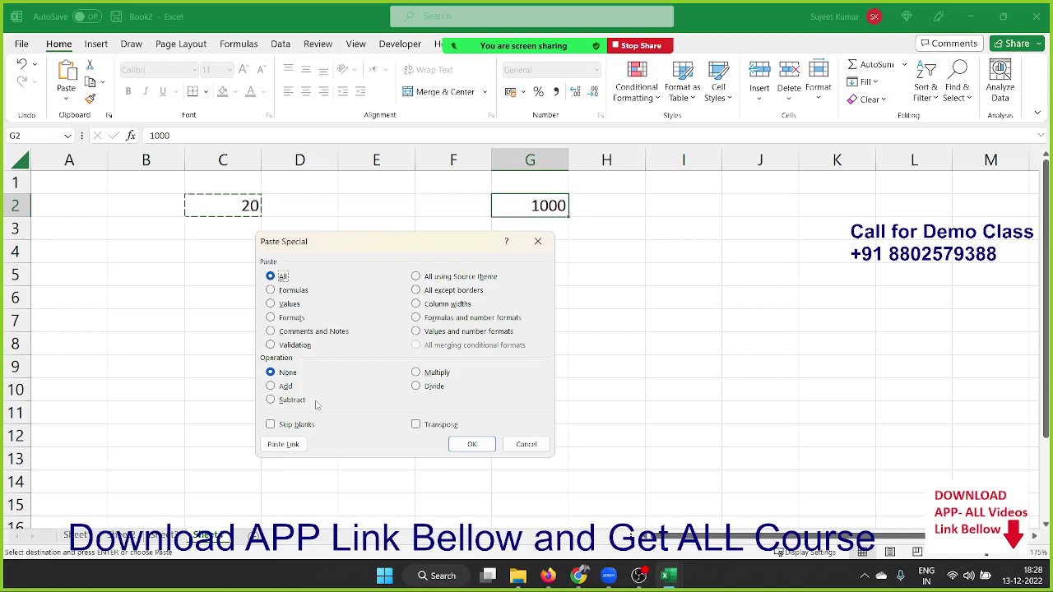
{"action": "key", "text": "Escape"}
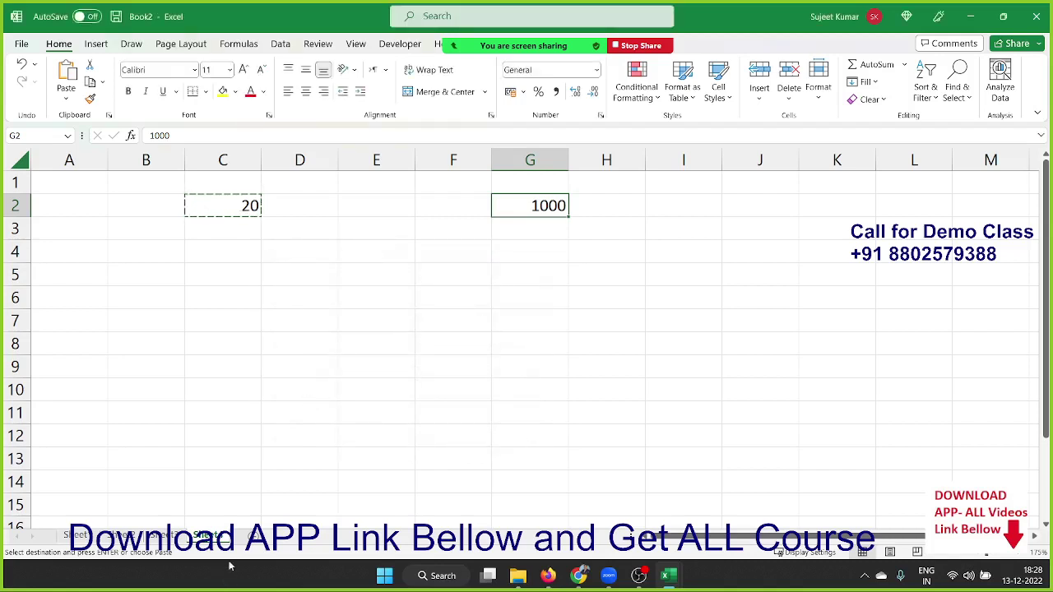
Add a new worksheet and enter 20% in A1
{"action": "left_click", "coordinate": [256, 543]}
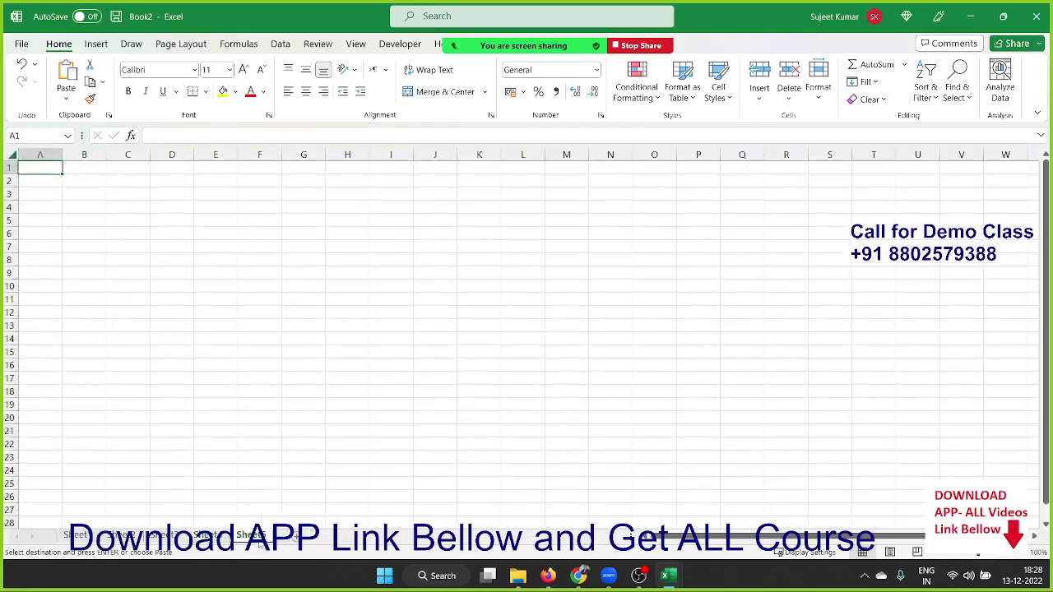
{"action": "scroll", "coordinate": [292, 328], "scroll_direction": "up", "scroll_amount": 1, "text": "ctrl"}
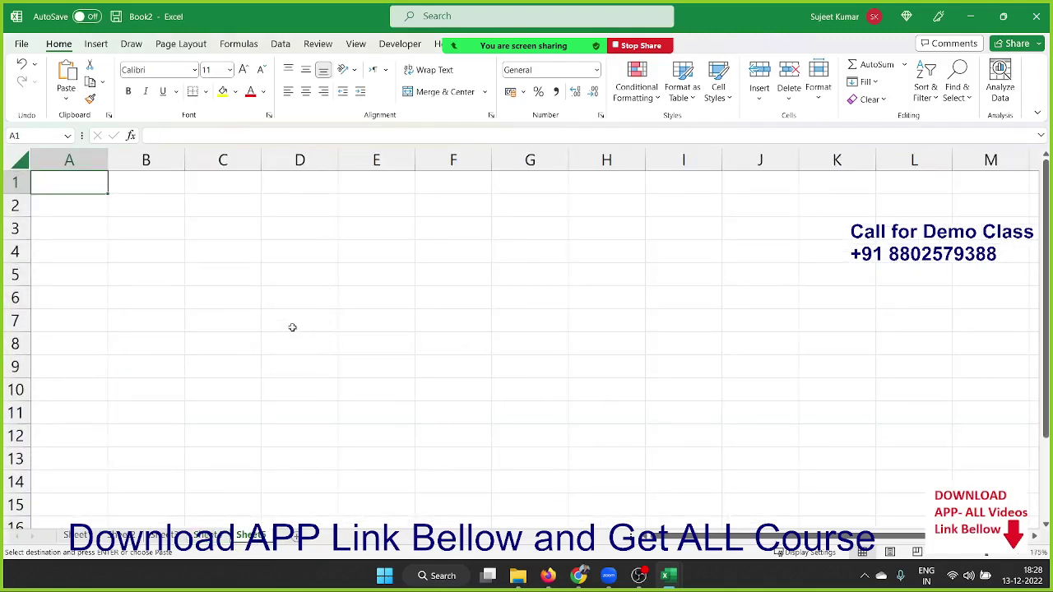
{"action": "key", "text": "Down"}
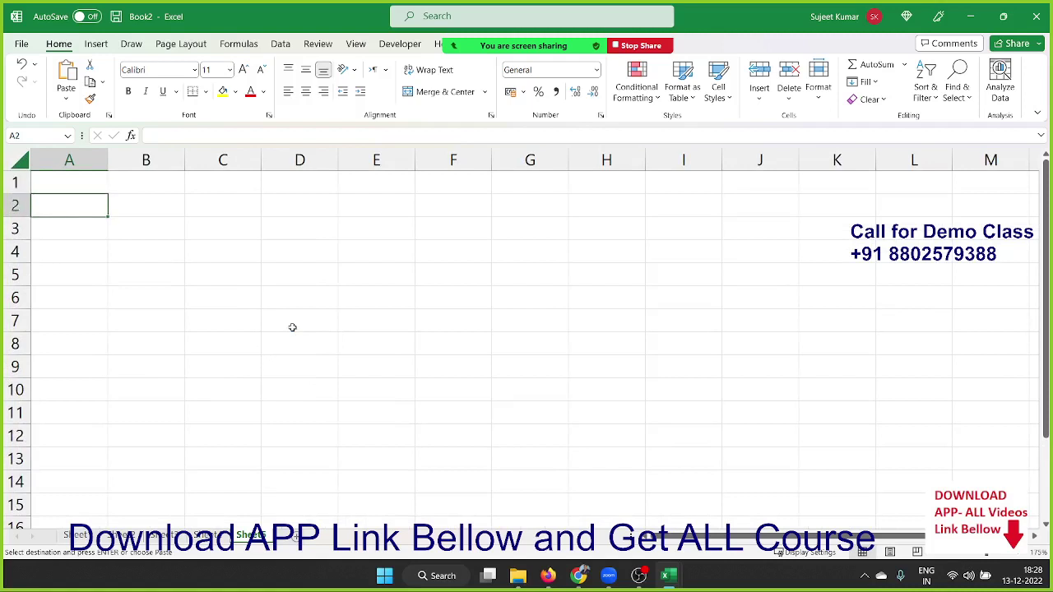
{"action": "key", "text": "Up"}
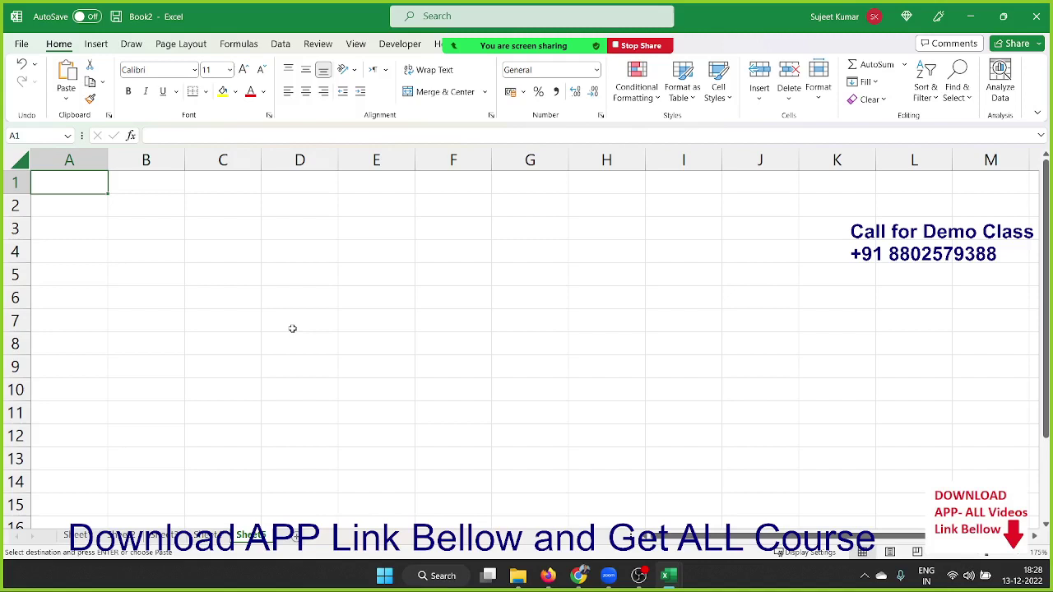
{"action": "type", "text": "2"}
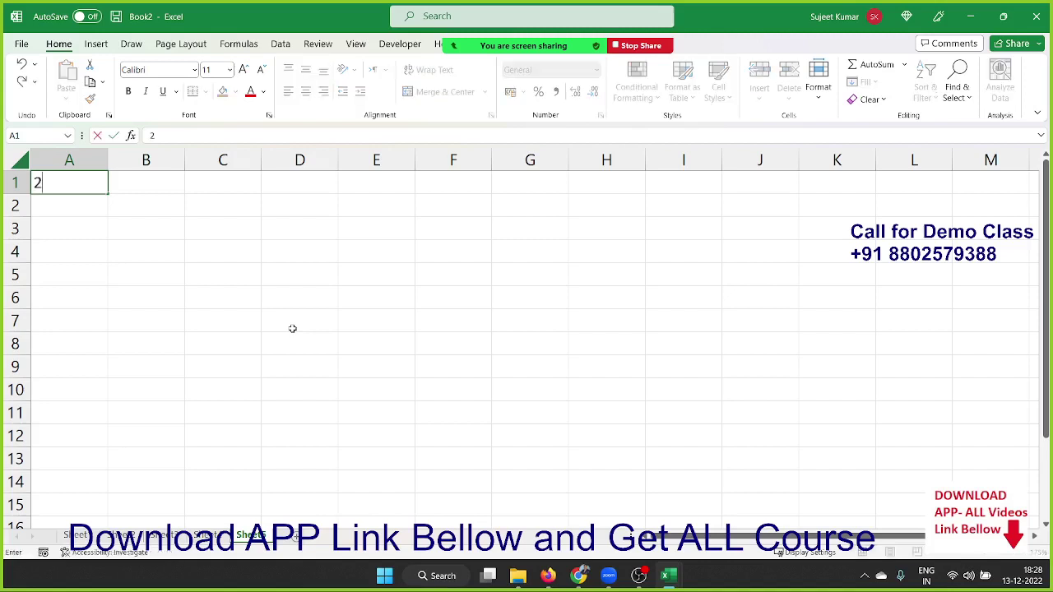
{"action": "type", "text": "0%"}
{"action": "key", "text": "Return"}
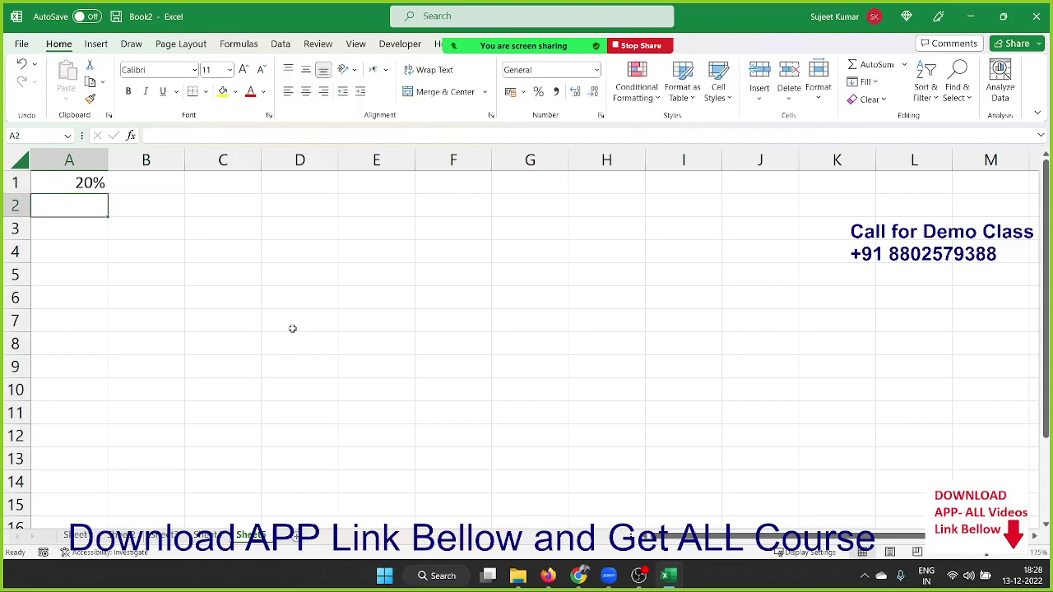
Enter 20 in B1 and apply Percent Style so it shows 2000%
{"action": "key", "text": "Up"}
{"action": "key", "text": "Right"}
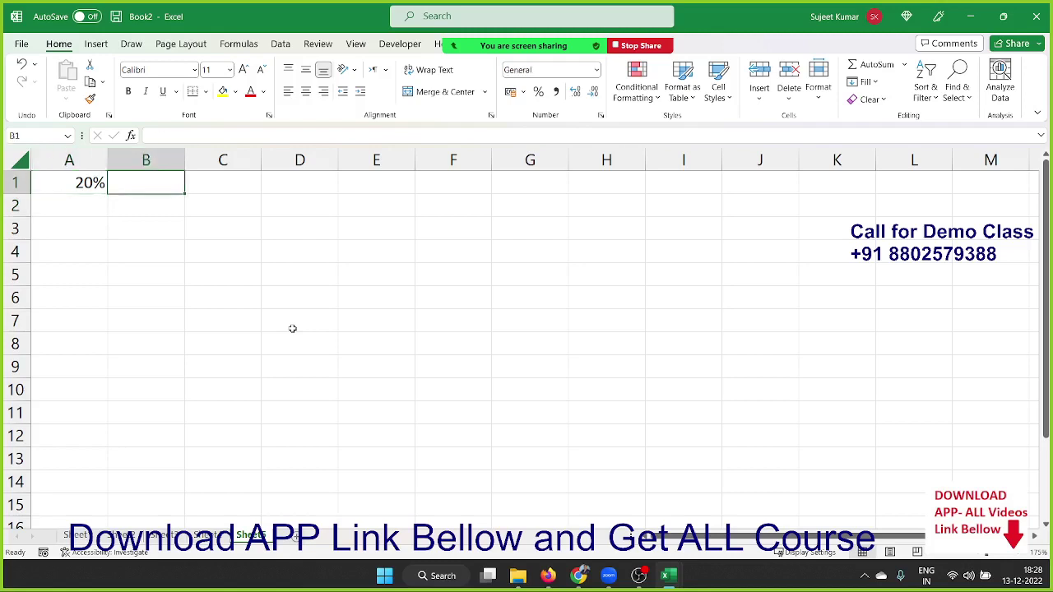
{"action": "key", "text": "Down"}
{"action": "key", "text": "Up"}
{"action": "type", "text": "20"}
{"action": "key", "text": "Return"}
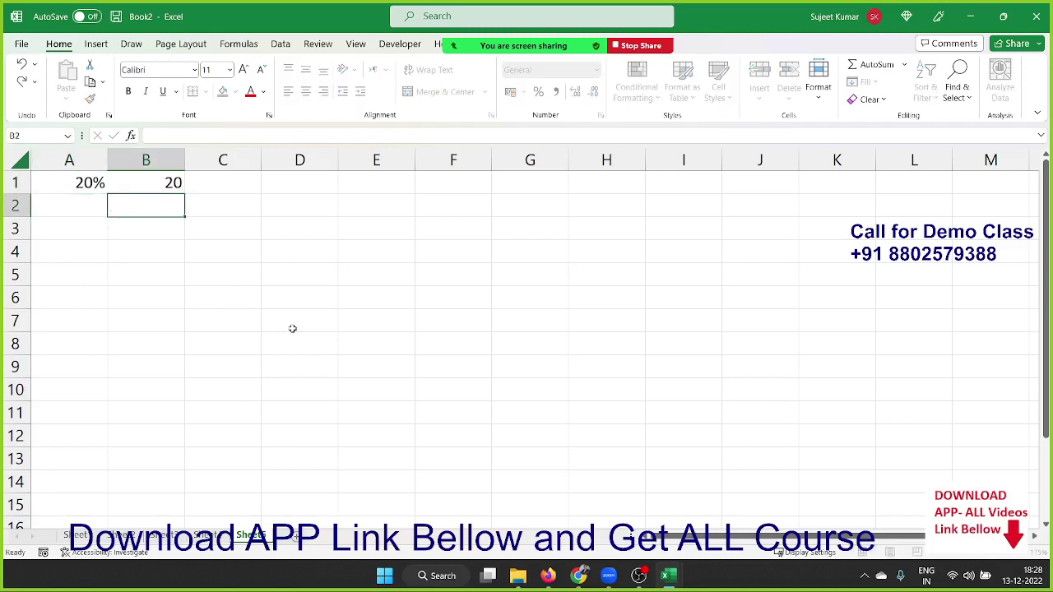
{"action": "key", "text": "Up"}
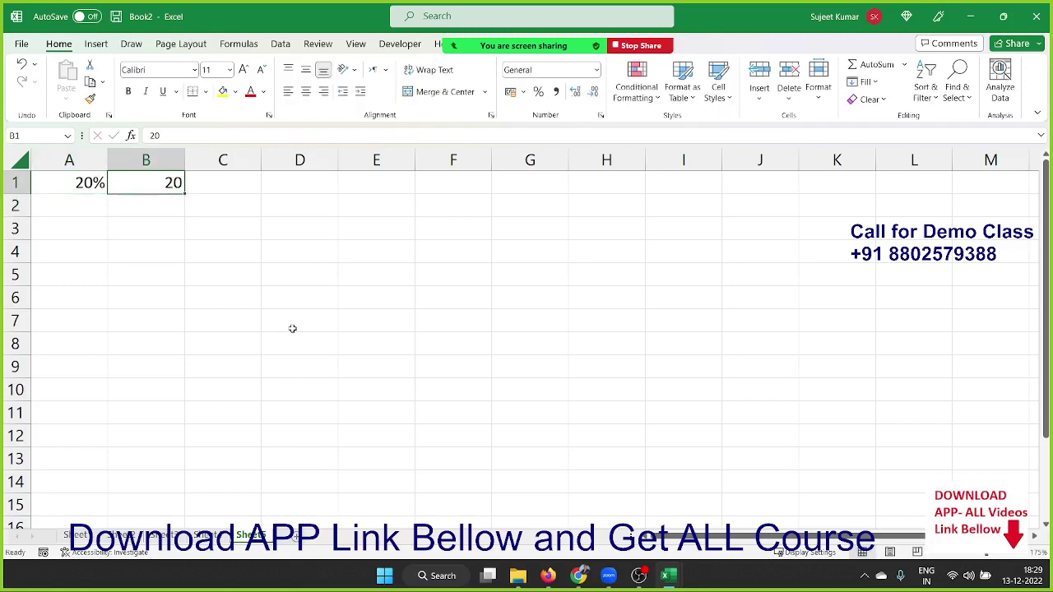
{"action": "left_click", "coordinate": [540, 93]}
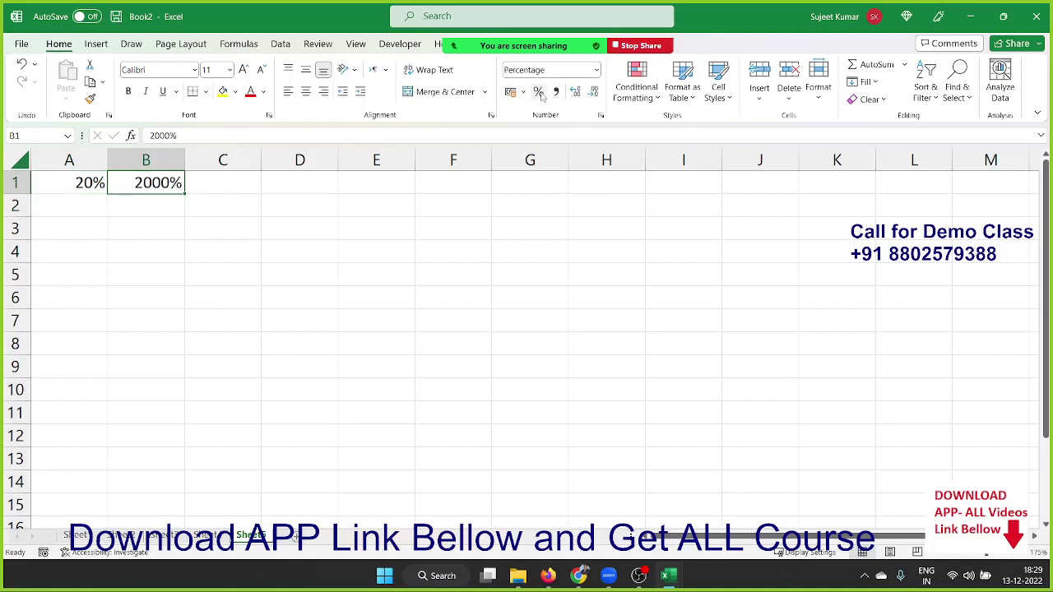
Write the note 1=100% in B2
{"action": "key", "text": "Down"}
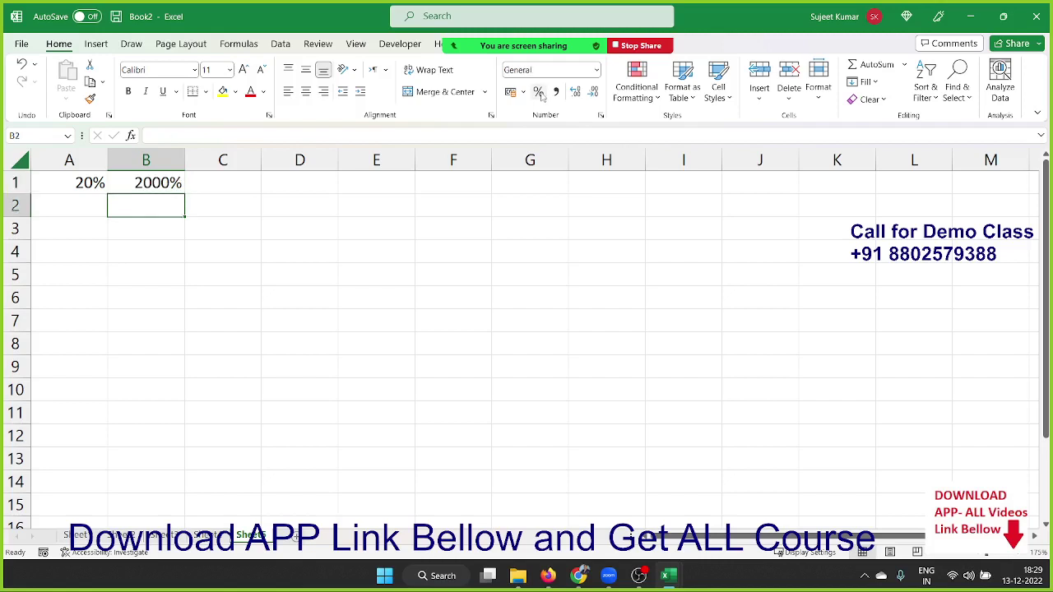
{"action": "type", "text": "1"}
{"action": "key", "text": "BackSpace"}
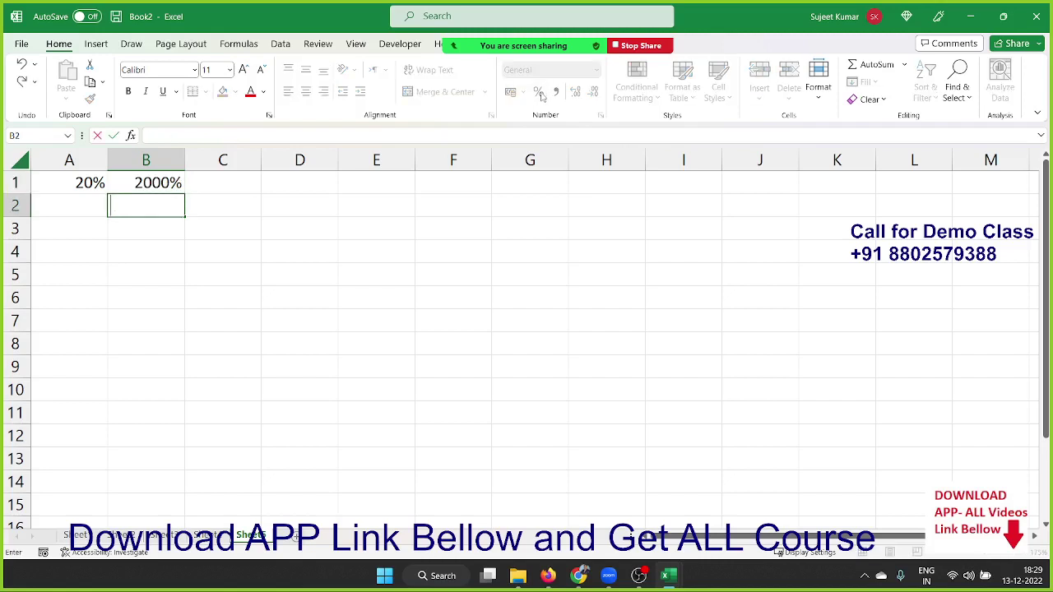
{"action": "type", "text": "1=1"}
{"action": "type", "text": "00%"}
{"action": "key", "text": "Return"}
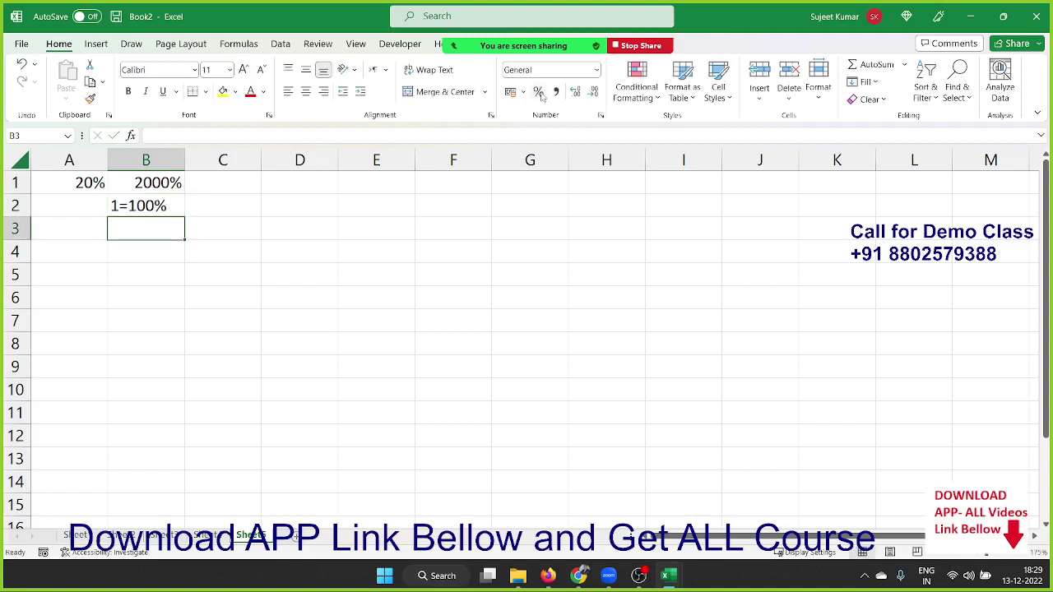
Enter 0.20 in C1 and apply Percent Style so it displays 20%
{"action": "key", "text": "Up"}
{"action": "key", "text": "Up"}
{"action": "key", "text": "Right"}
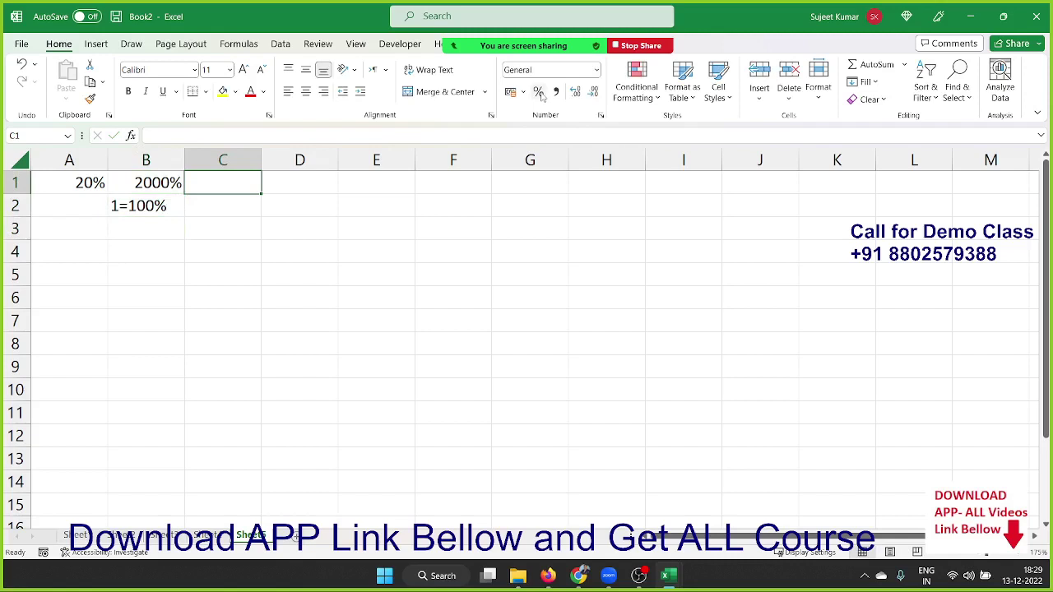
{"action": "type", "text": "0.20"}
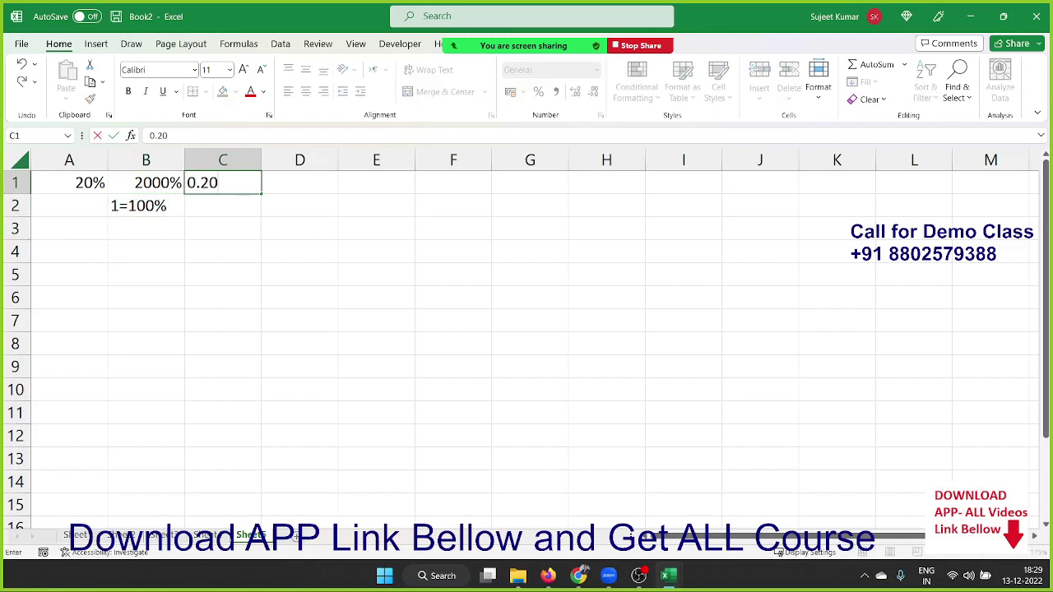
{"action": "key", "text": "Return"}
{"action": "left_click", "coordinate": [222, 183]}
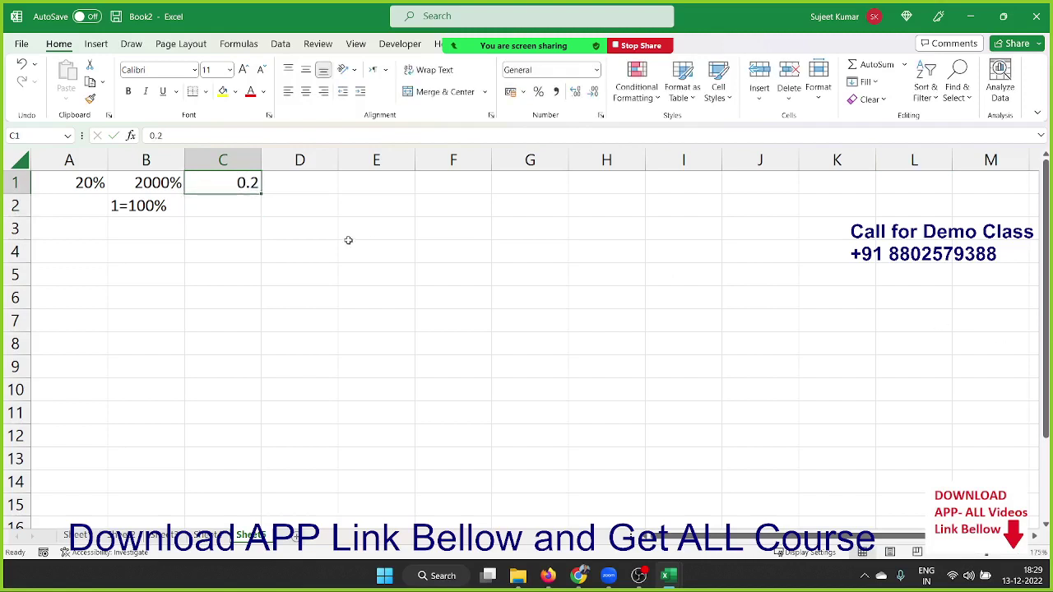
{"action": "left_click", "coordinate": [538, 91]}
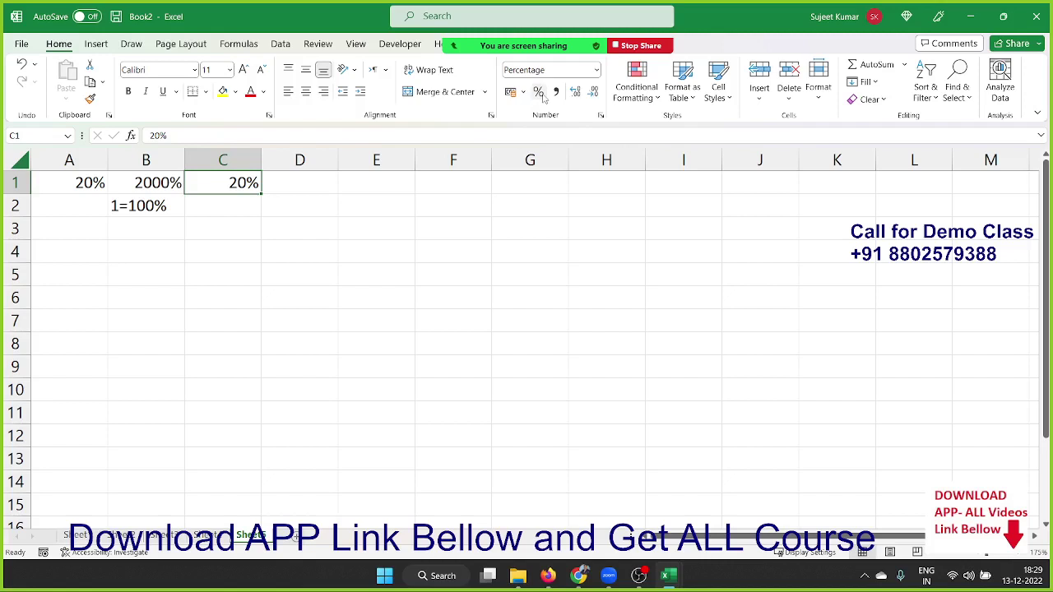
{"action": "key", "text": "Down"}
{"action": "key", "text": "Up"}
{"action": "key", "text": "Down"}
{"action": "key", "text": "Down"}
{"action": "key", "text": "Down"}
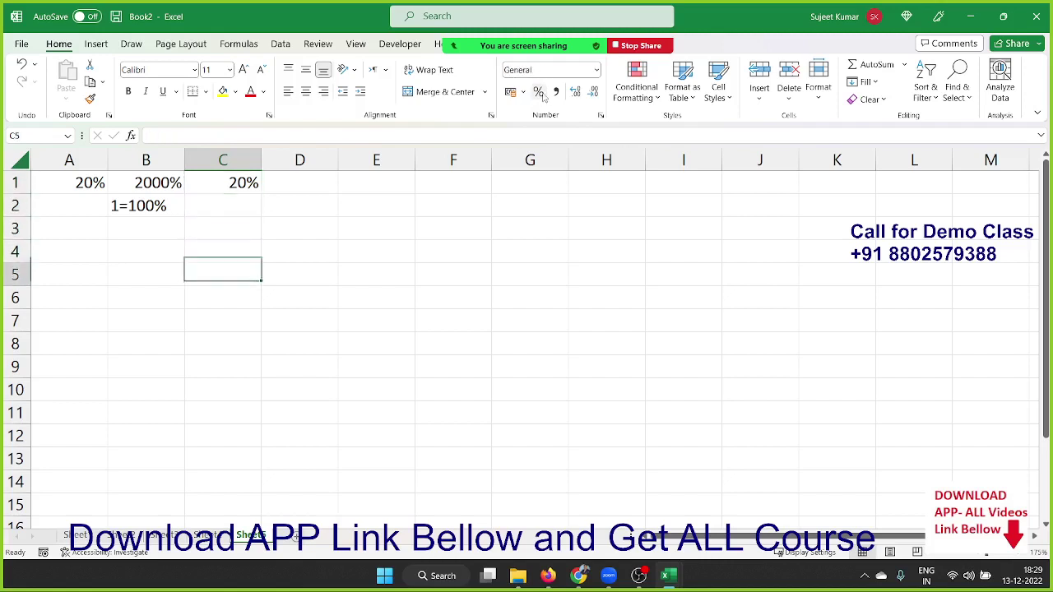
{"action": "key", "text": "Left"}
{"action": "key", "text": "Left"}
{"action": "key", "text": "Up"}
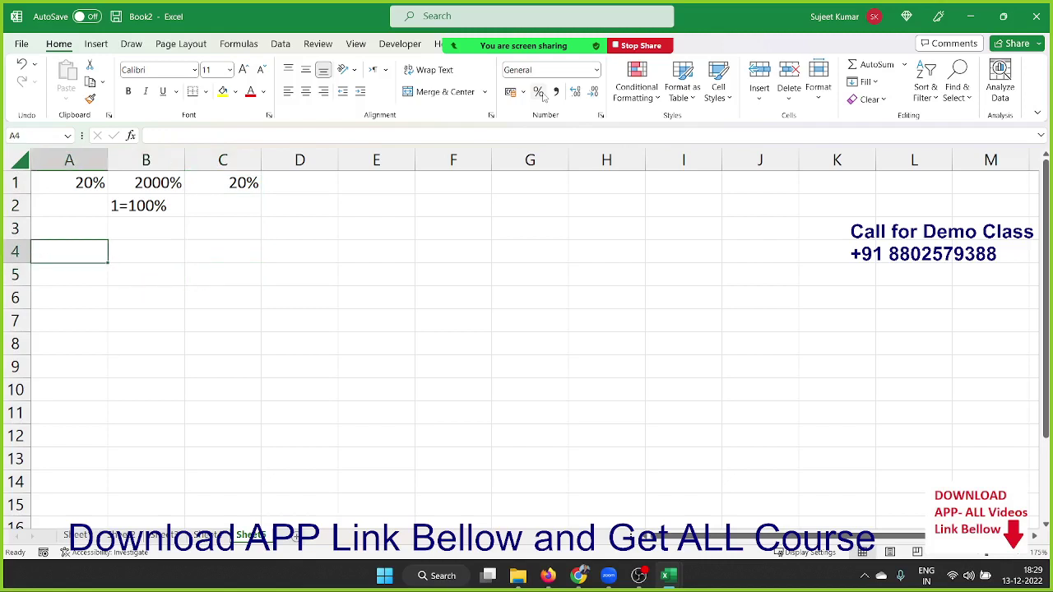
Label A5 with % and enter =RANDBETWEEN(10,90) in A6
{"action": "key", "text": "Down"}
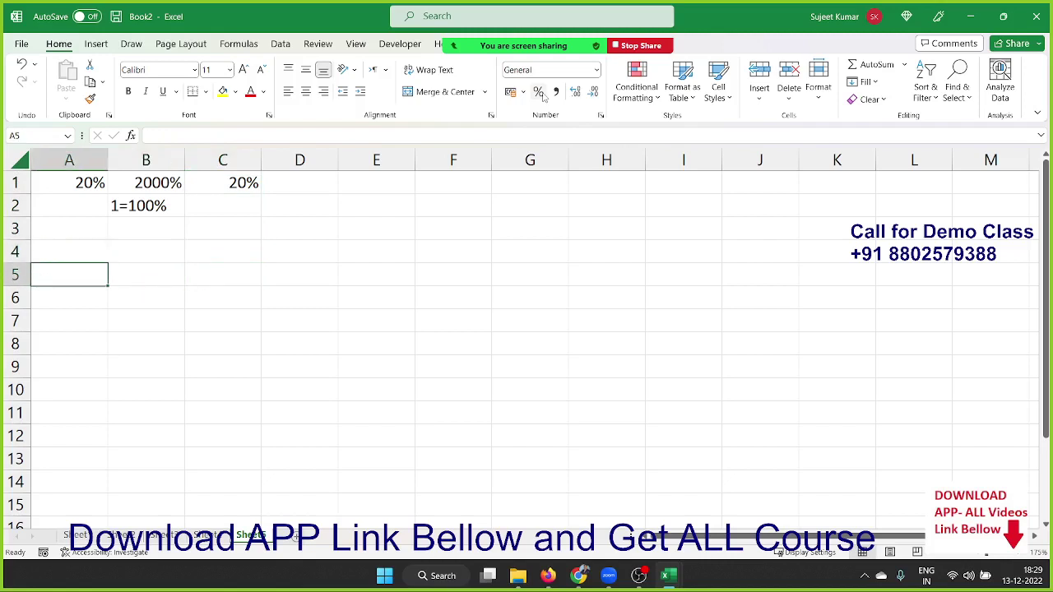
{"action": "type", "text": "%"}
{"action": "key", "text": "Return"}
{"action": "type", "text": "=r"}
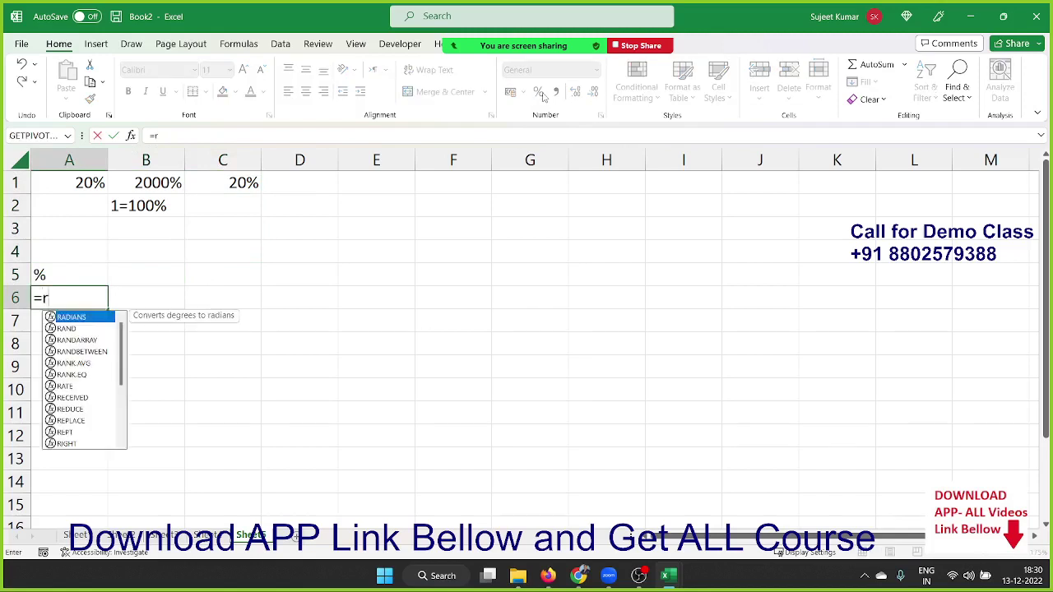
{"action": "type", "text": "a"}
{"action": "key", "text": "Down"}
{"action": "key", "text": "Tab"}
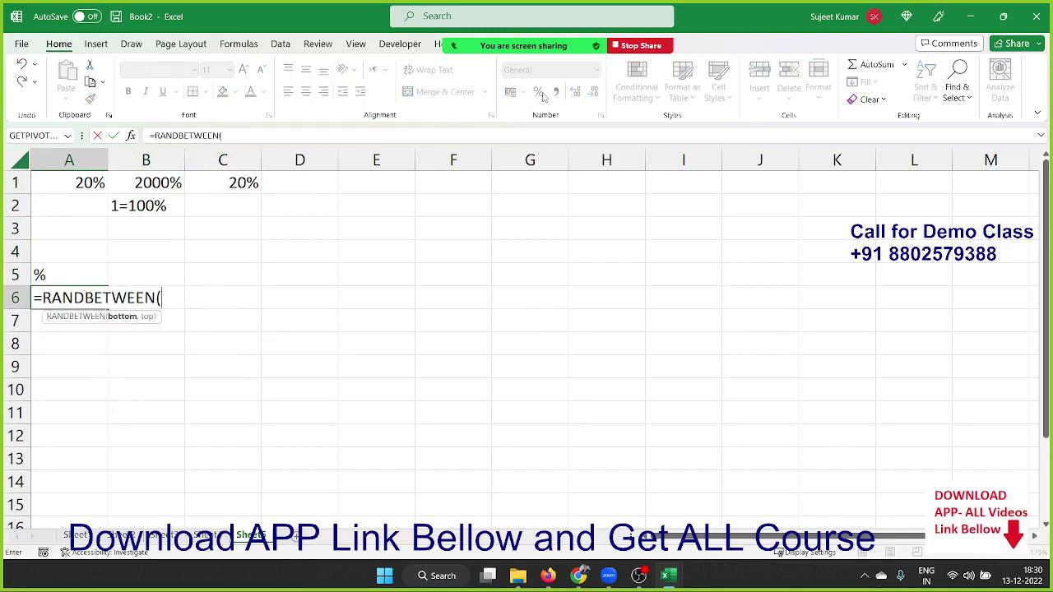
{"action": "type", "text": "10,90"}
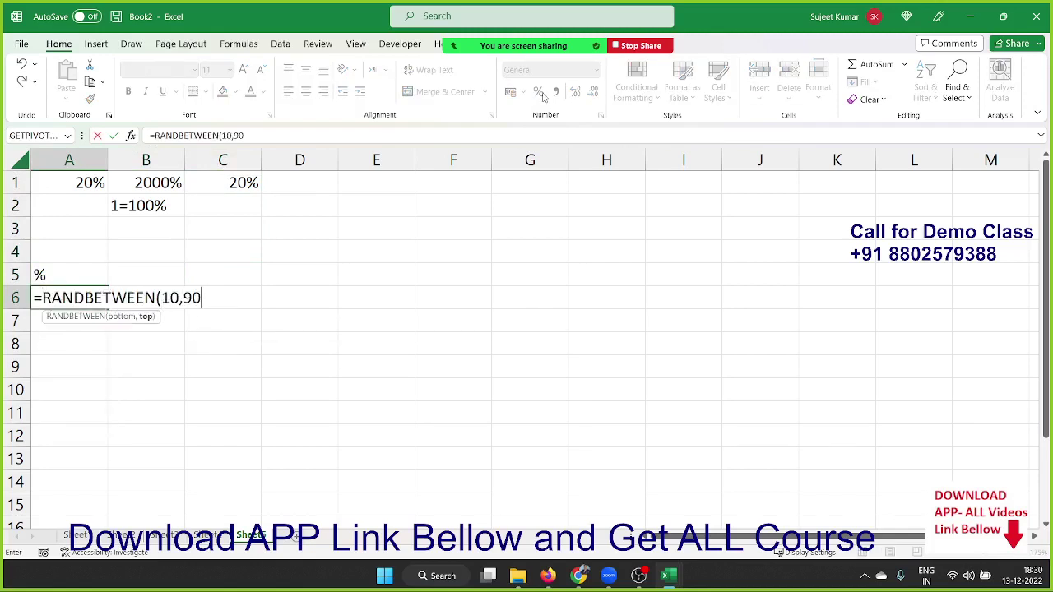
{"action": "key", "text": "Return"}
Fill the RANDBETWEEN formula across and down through A6:H11
{"action": "key", "text": "Up"}
{"action": "key", "text": "shift+Right"}
{"action": "key", "text": "shift+Right"}
{"action": "key", "text": "shift+Right"}
{"action": "key", "text": "shift+Right"}
{"action": "key", "text": "shift+Right"}
{"action": "key", "text": "shift+Right"}
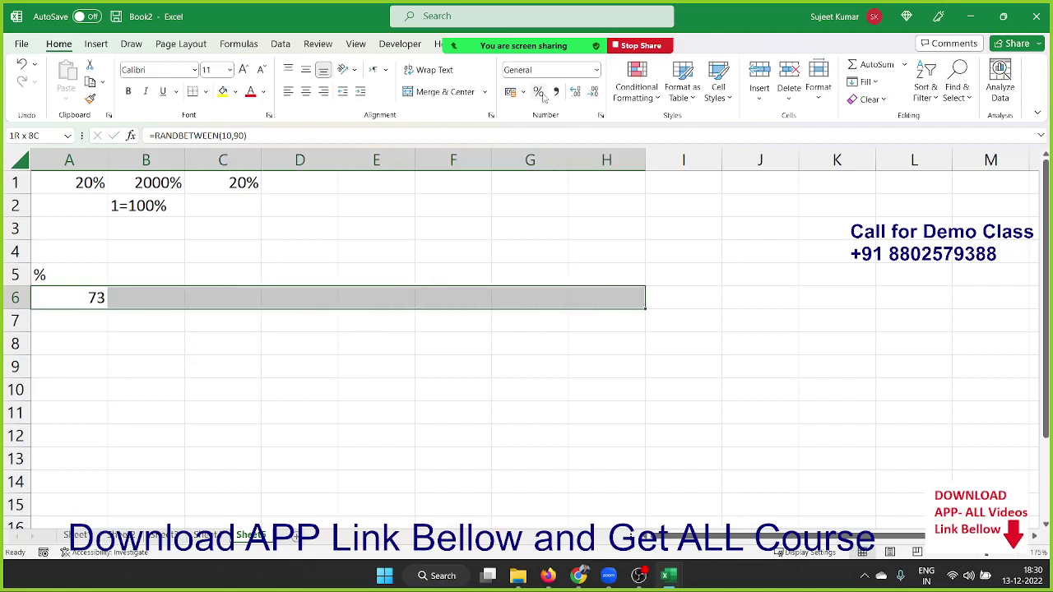
{"action": "key", "text": "shift+Down"}
{"action": "key", "text": "shift+Down"}
{"action": "key", "text": "shift+Down"}
{"action": "key", "text": "shift+Down"}
{"action": "key", "text": "shift+Down"}
{"action": "key", "text": "ctrl+r"}
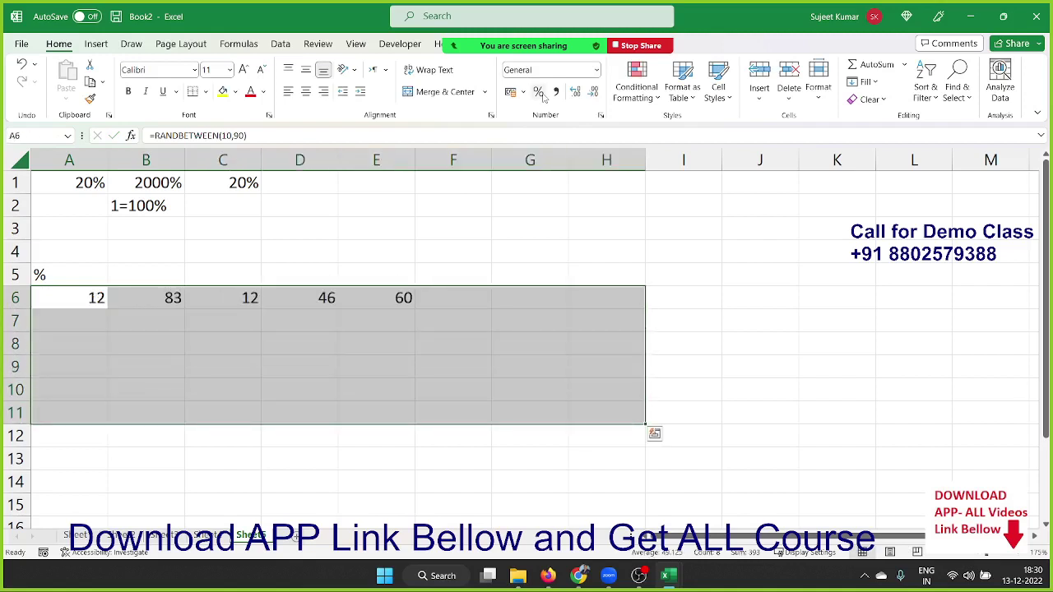
{"action": "key", "text": "ctrl+d"}
{"action": "key", "text": "ctrl+f"}
{"action": "key", "text": "Escape"}
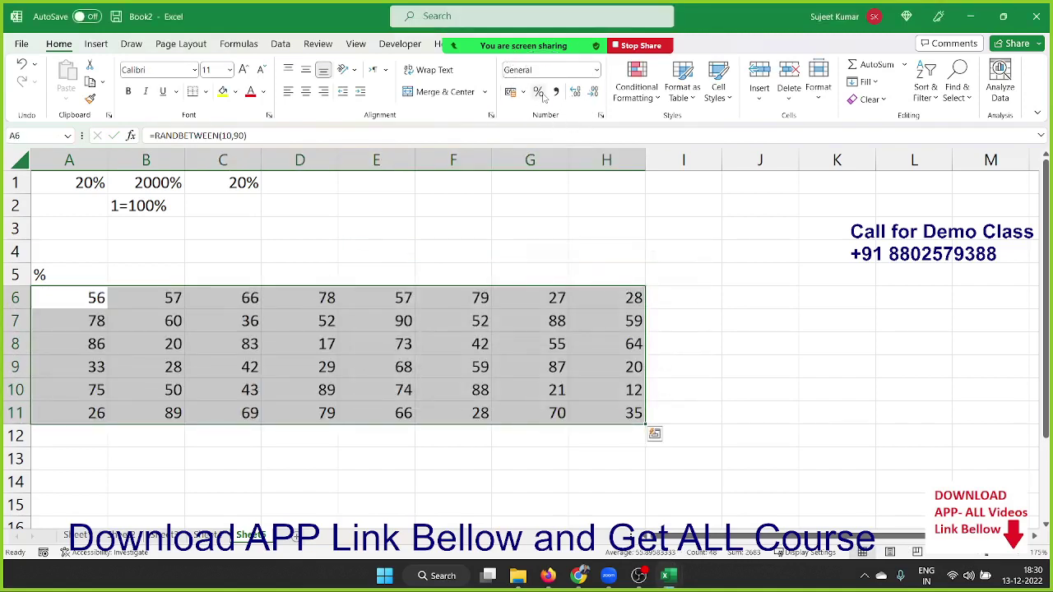
Copy A6:H11 and paste it back as fixed values
{"action": "key", "text": "ctrl+c"}
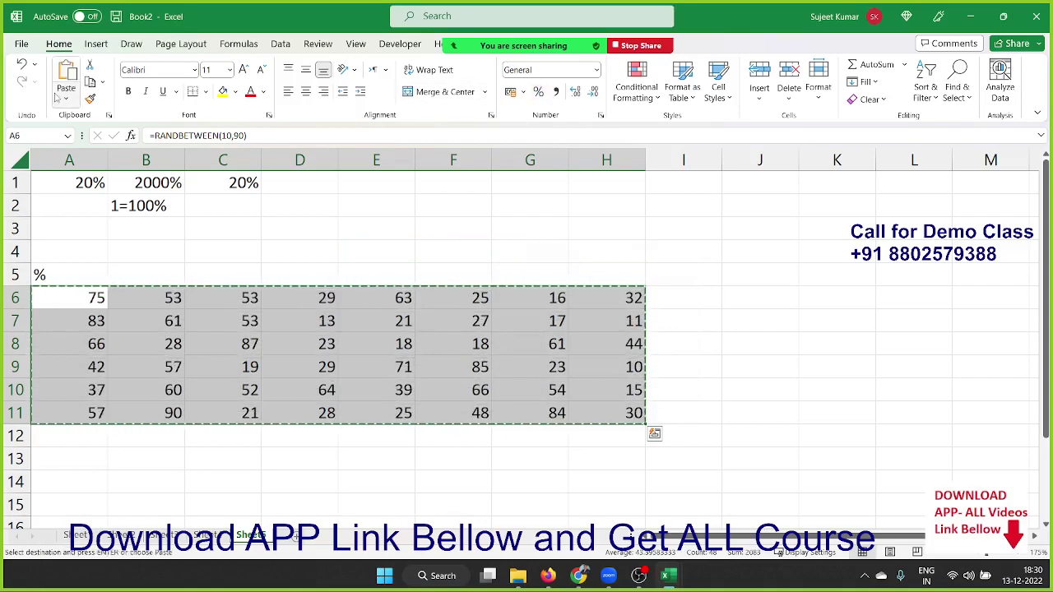
{"action": "left_click", "coordinate": [65, 98]}
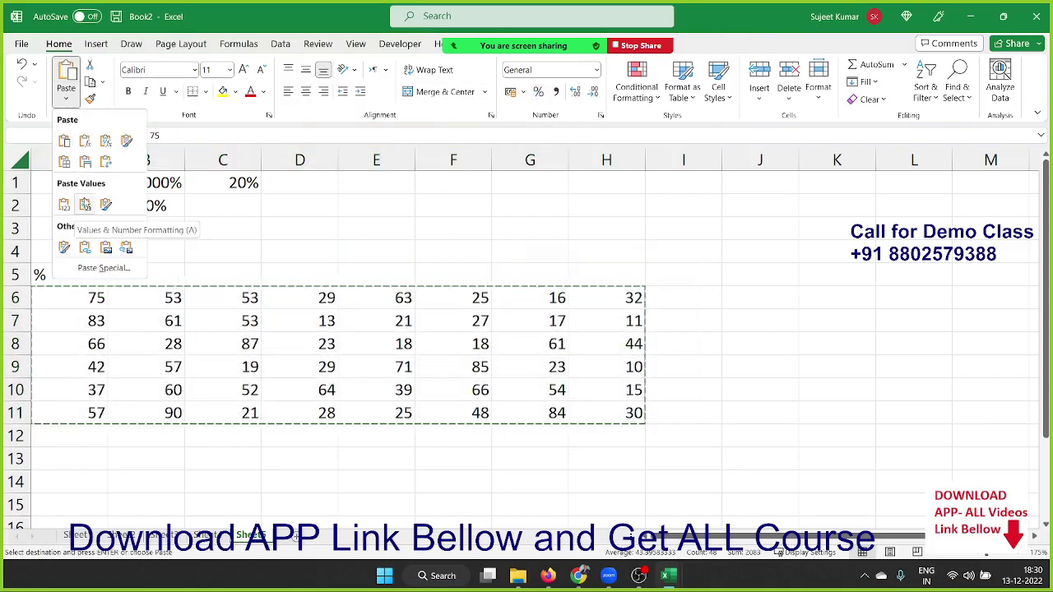
{"action": "left_click", "coordinate": [62, 205]}
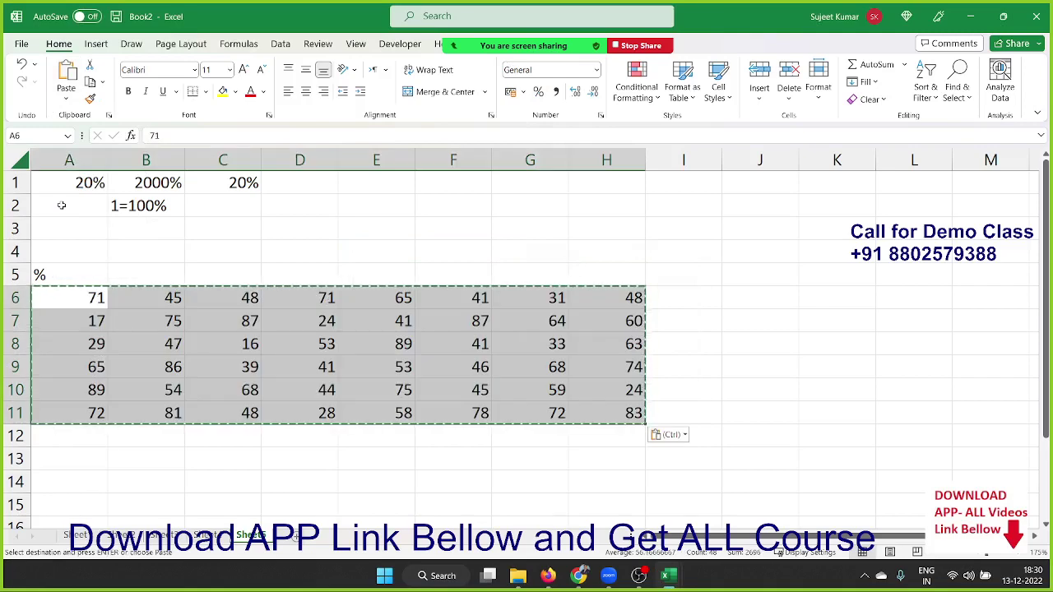
{"action": "key", "text": "Escape"}
{"action": "key", "text": "Down"}
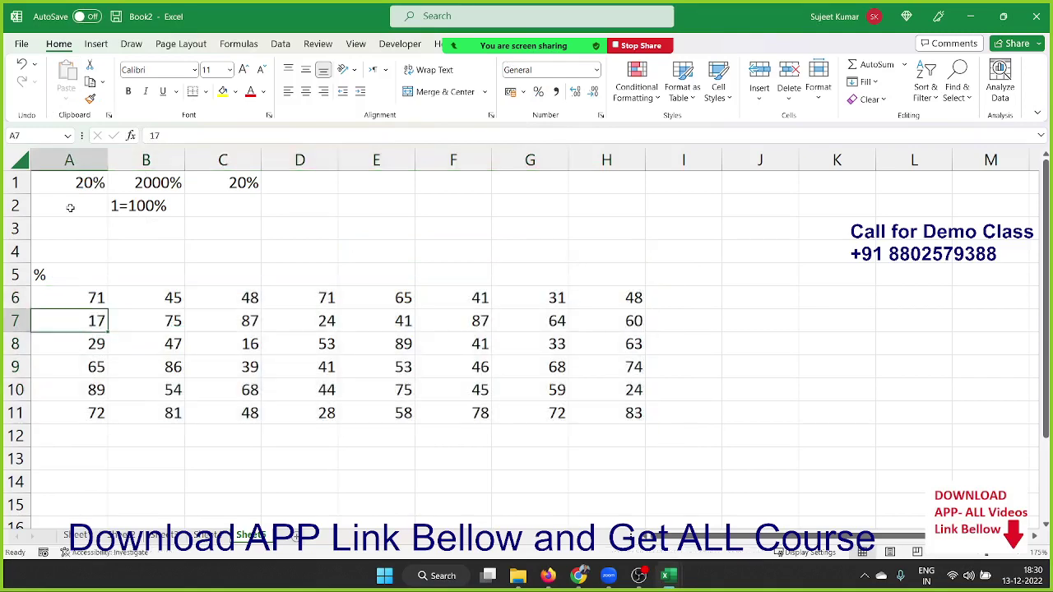
{"action": "key", "text": "Up"}
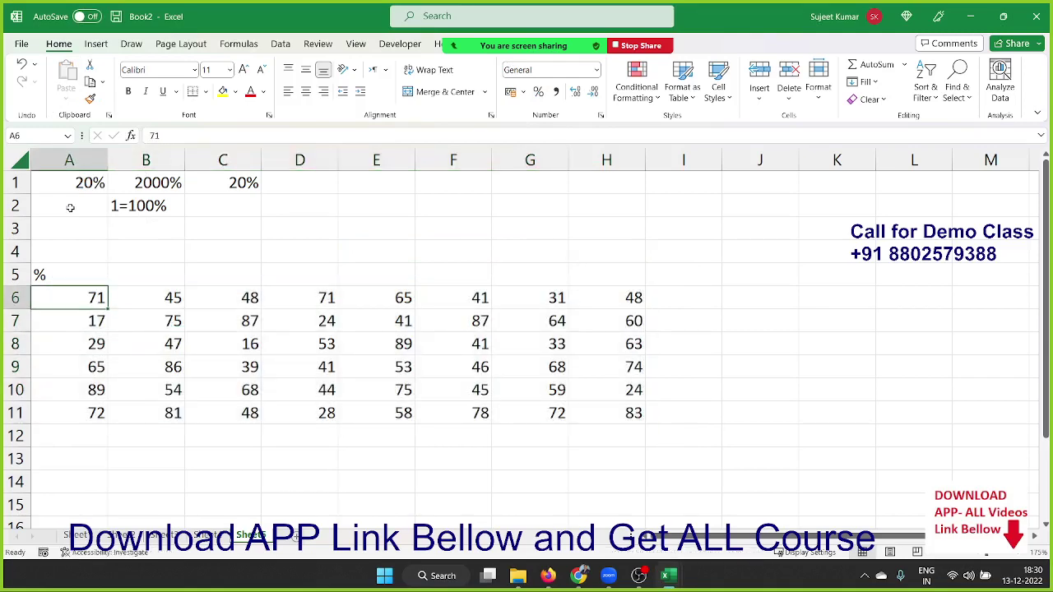
{"action": "key", "text": "Up"}
{"action": "key", "text": "Up"}
{"action": "key", "text": "Up"}
{"action": "key", "text": "Right"}
Enter 500 in D3, 71% in E3 and =D3*E3 in F3, giving 355
{"action": "key", "text": "Right"}
{"action": "key", "text": "Right"}
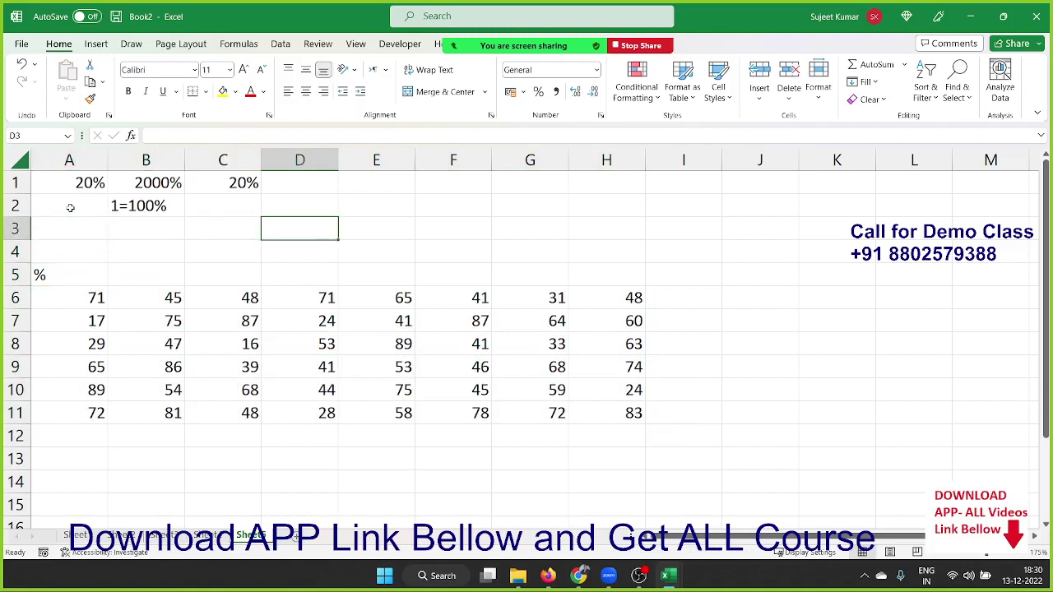
{"action": "type", "text": "500"}
{"action": "key", "text": "Right"}
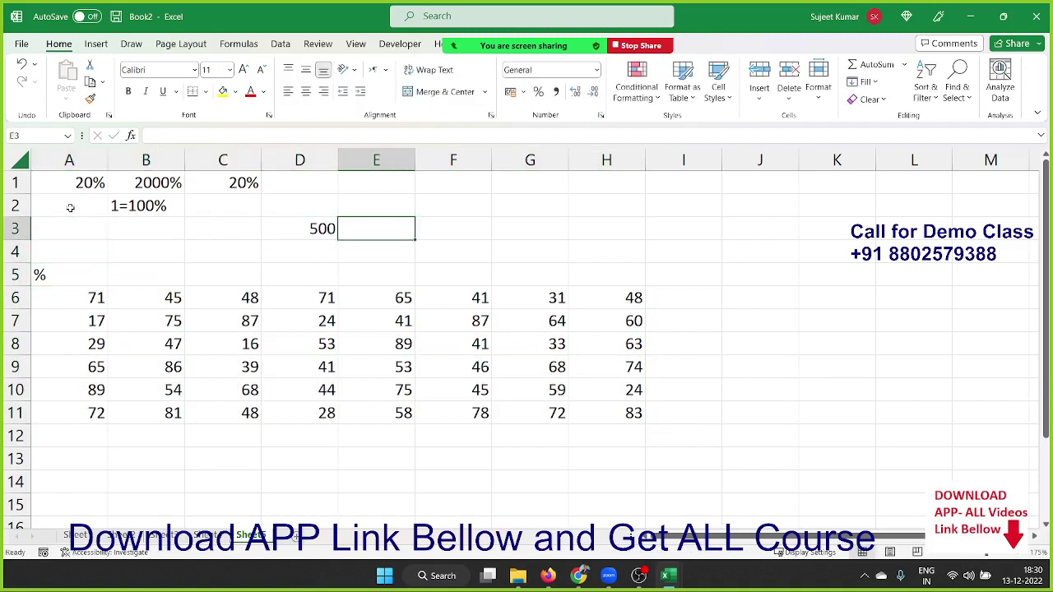
{"action": "type", "text": "71%"}
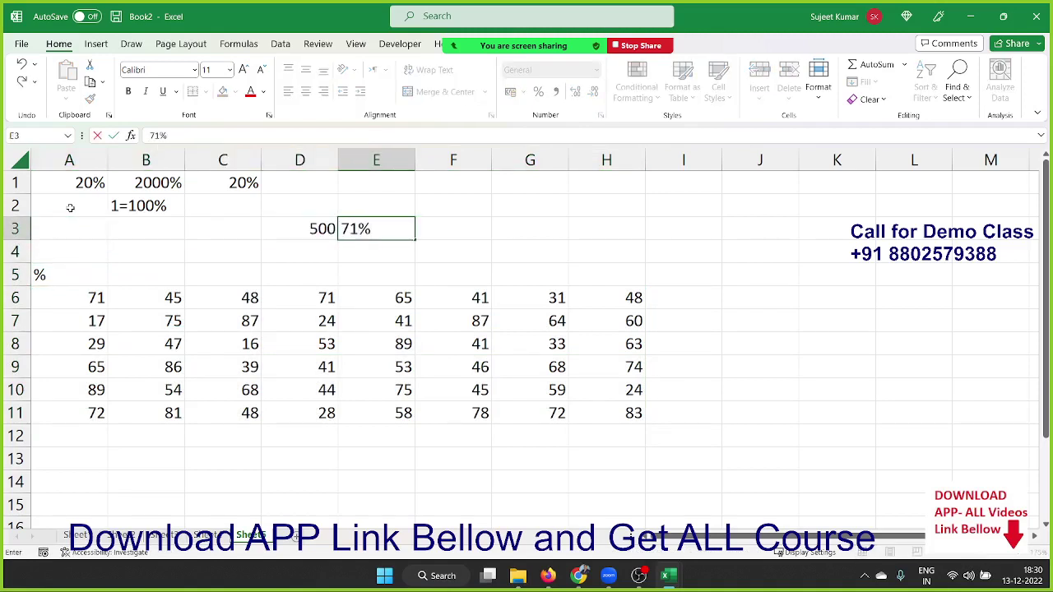
{"action": "key", "text": "ctrl+Return"}
{"action": "key", "text": "Right"}
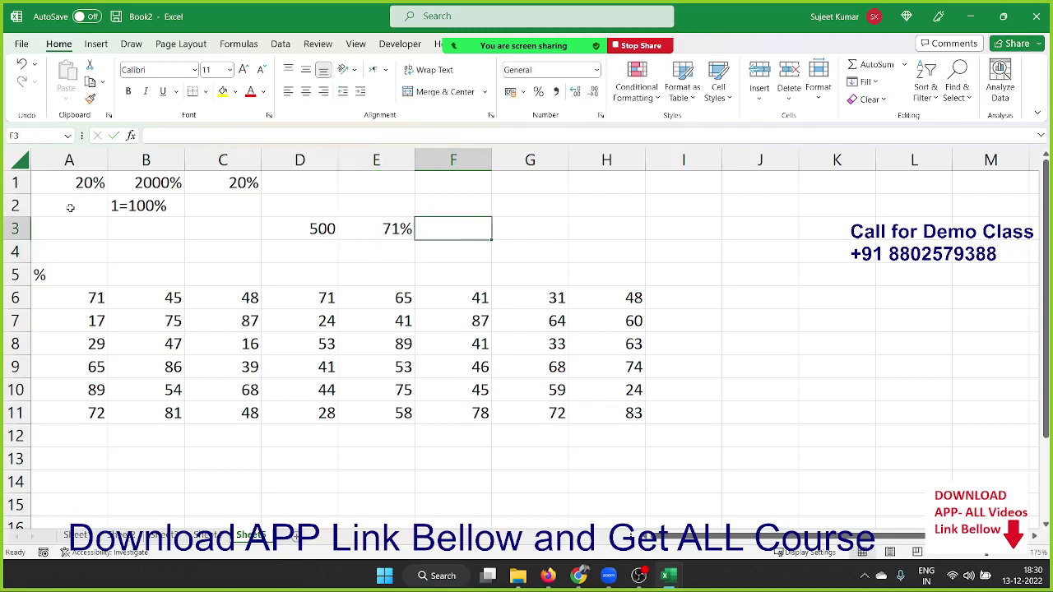
{"action": "type", "text": "="}
{"action": "key", "text": "Left"}
{"action": "key", "text": "Left"}
{"action": "type", "text": "*"}
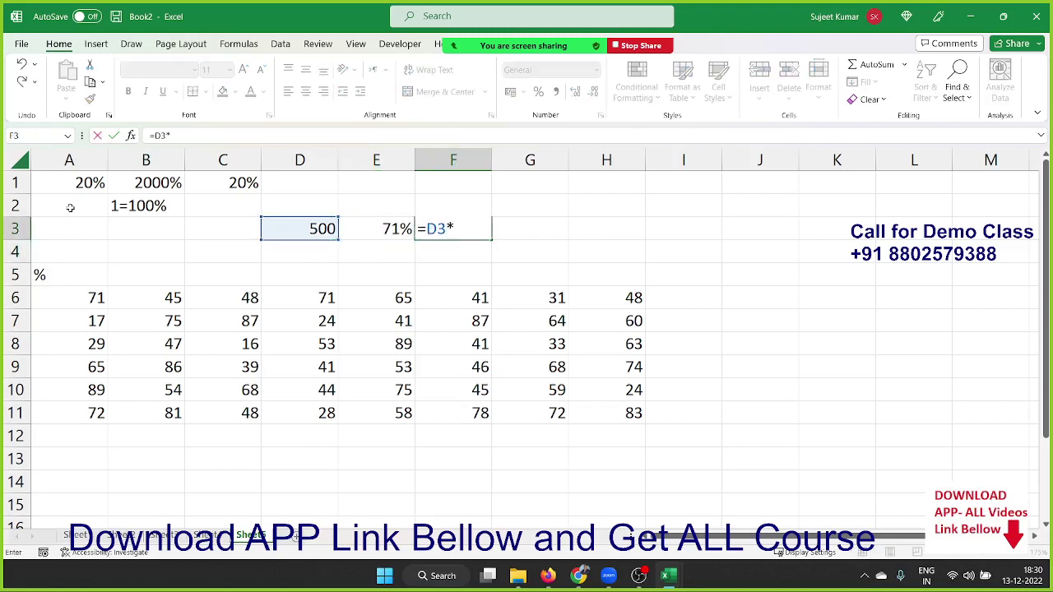
{"action": "key", "text": "Left"}
{"action": "key", "text": "Return"}
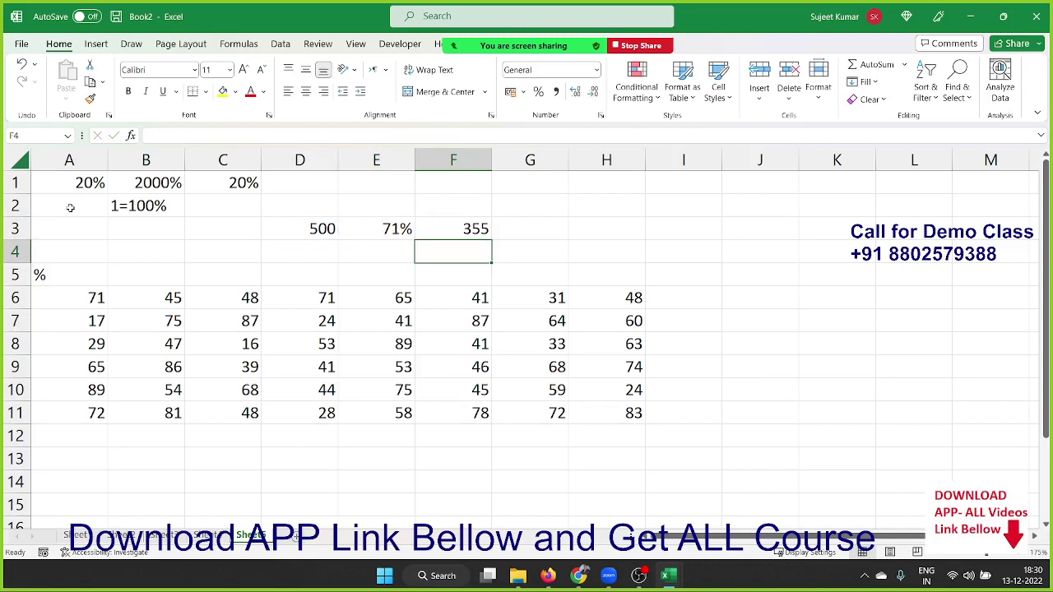
Enter 71 in E4 and the formula =D3*E4 in F4
{"action": "key", "text": "Left"}
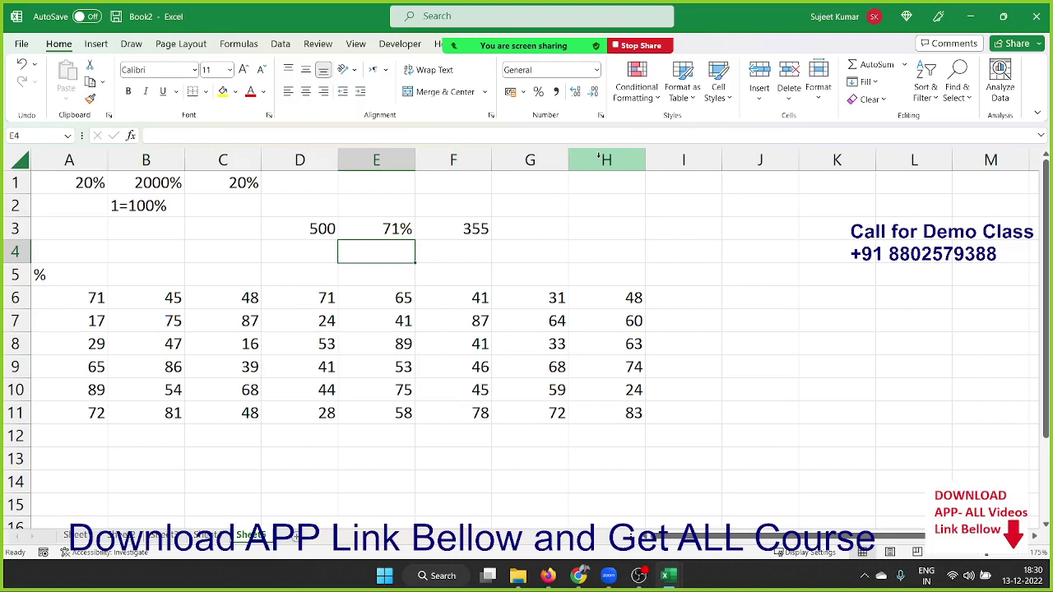
{"action": "type", "text": "6"}
{"action": "key", "text": "BackSpace"}
{"action": "type", "text": "71"}
{"action": "key", "text": "Right"}
{"action": "type", "text": "="}
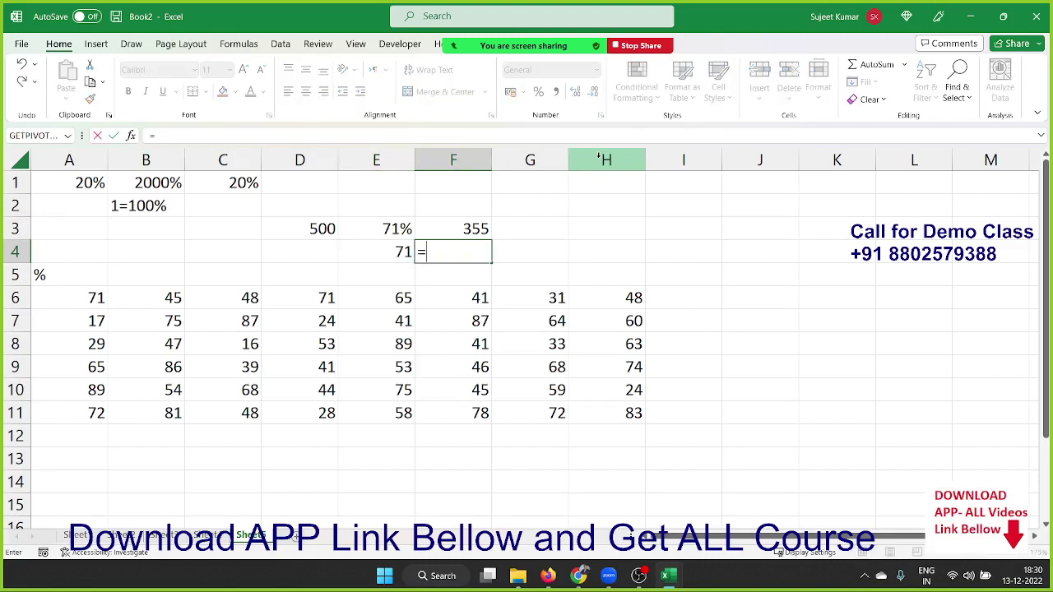
{"action": "key", "text": "Left"}
{"action": "key", "text": "Up"}
{"action": "key", "text": "Left"}
{"action": "type", "text": "*"}
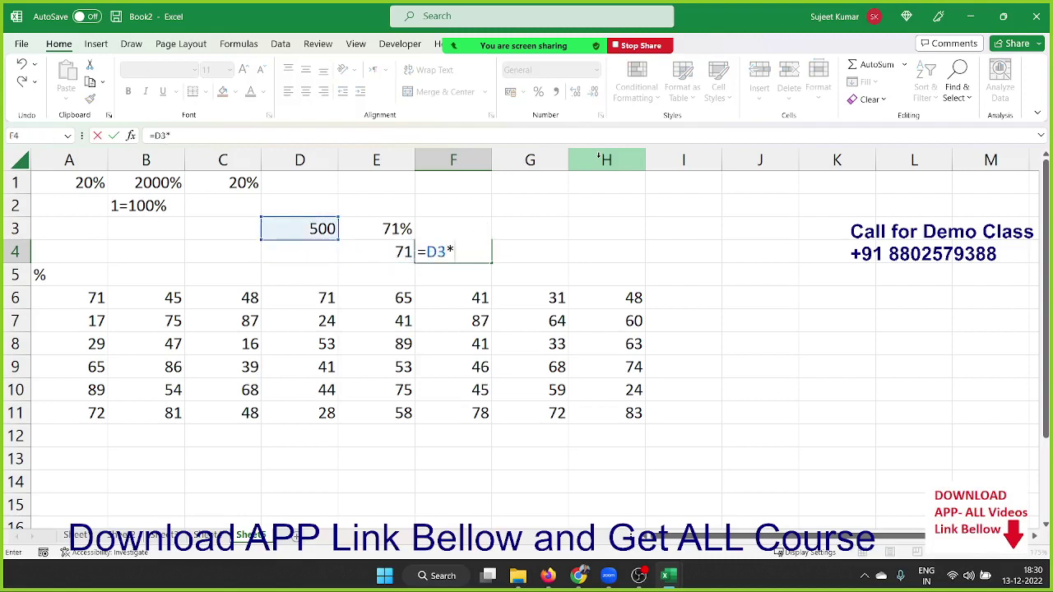
{"action": "key", "text": "Left"}
{"action": "key", "text": "Return"}
Change F4's formula to =D3*E4/100 so it also shows 355
{"action": "key", "text": "Up"}
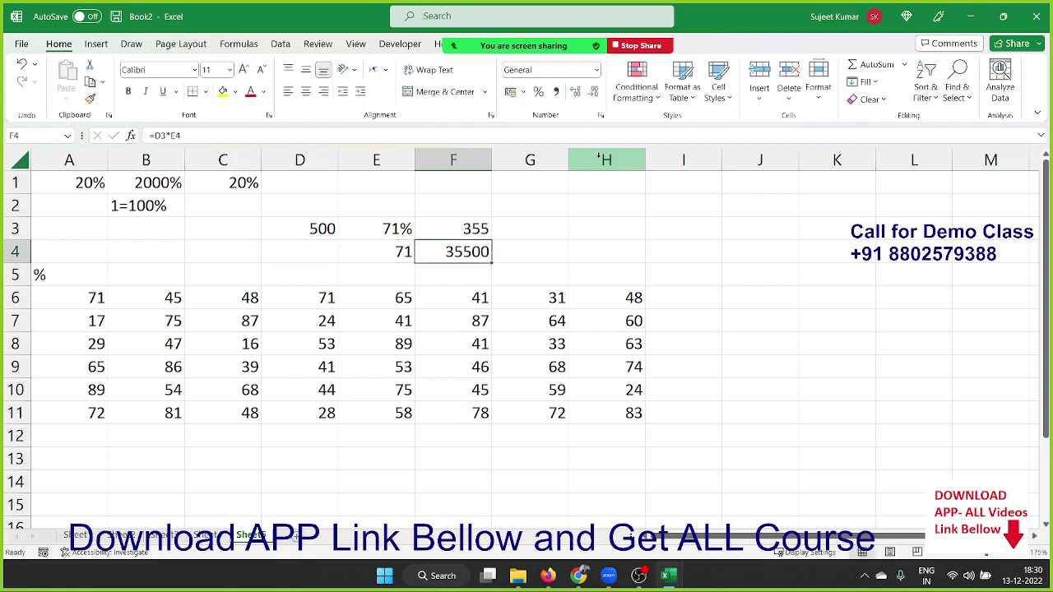
{"action": "key", "text": "F2"}
{"action": "type", "text": "/"}
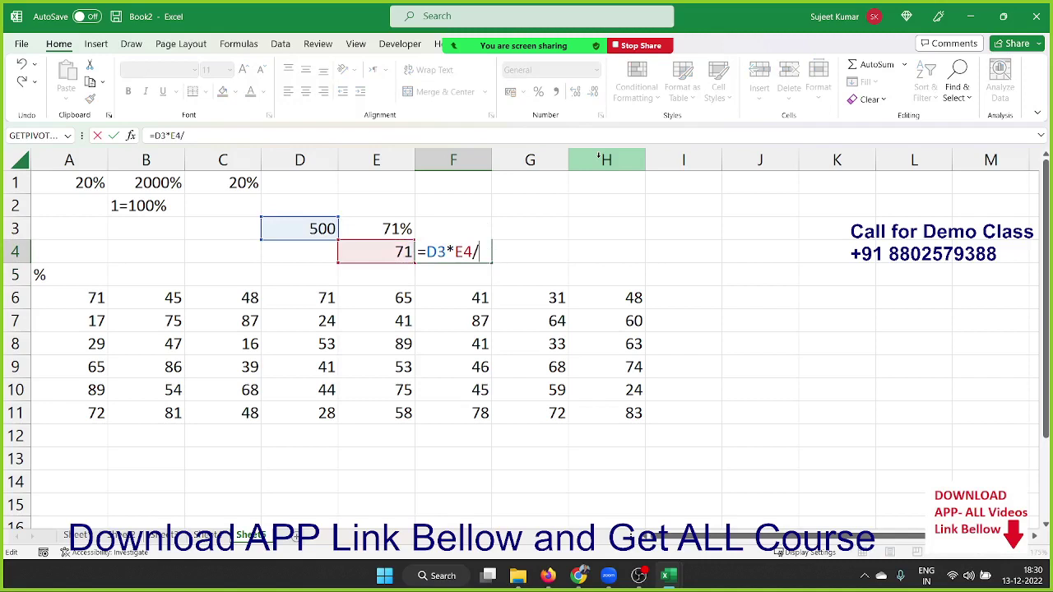
{"action": "type", "text": "100"}
{"action": "key", "text": "Return"}
Select the number grid A6:H11
{"action": "key", "text": "Down"}
{"action": "key", "text": "Left"}
{"action": "key", "text": "Left"}
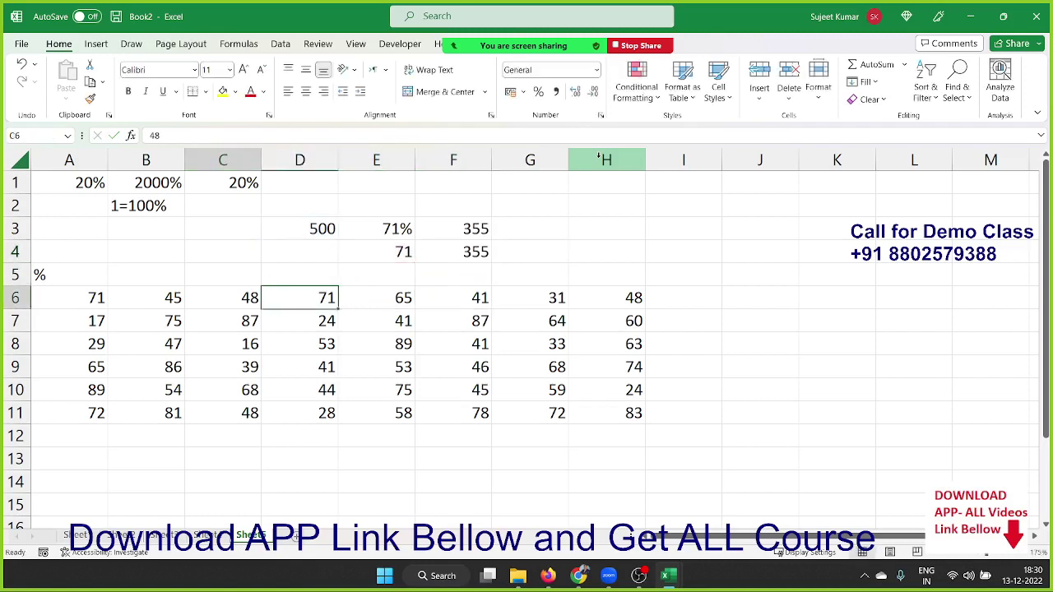
{"action": "key", "text": "Left"}
{"action": "key", "text": "Left"}
{"action": "key", "text": "Left"}
{"action": "key", "text": "ctrl+shift+Right"}
{"action": "key", "text": "ctrl+shift+Down"}
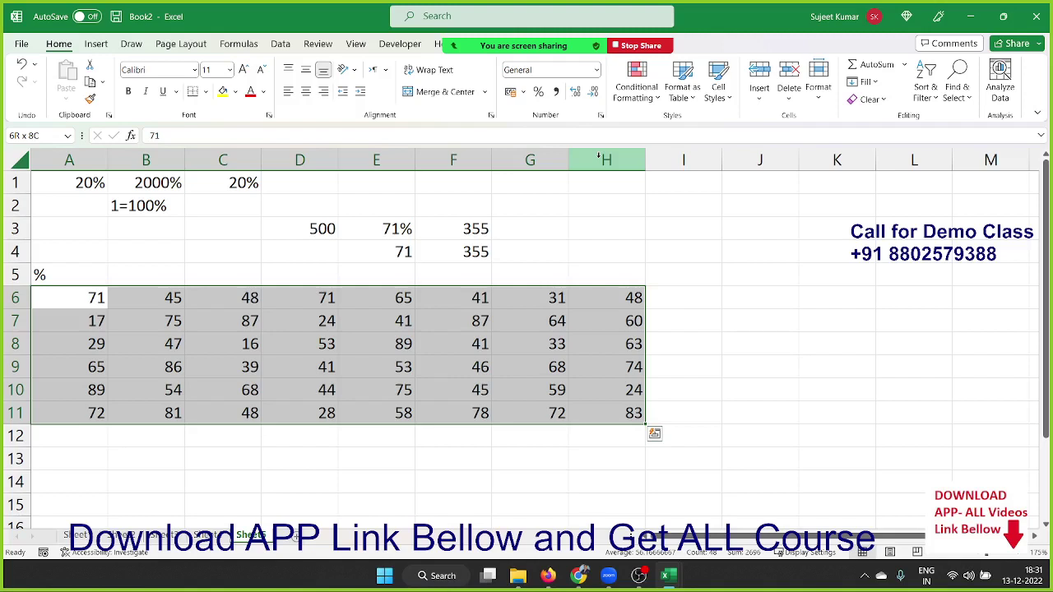
{"action": "key", "text": "Left"}
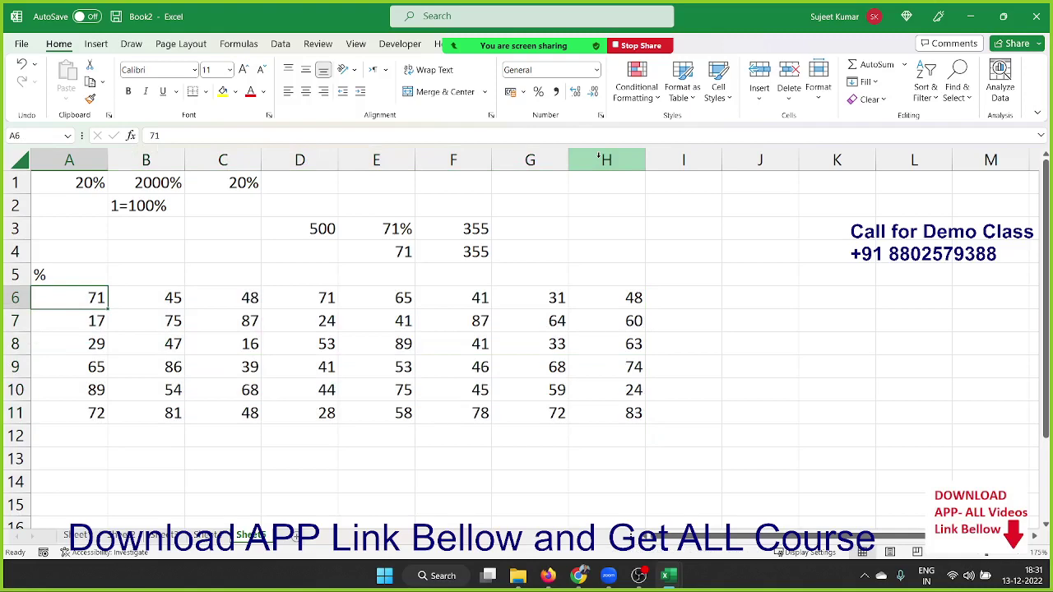
{"action": "key", "text": "ctrl+shift+Right"}
{"action": "key", "text": "ctrl+shift+Down"}
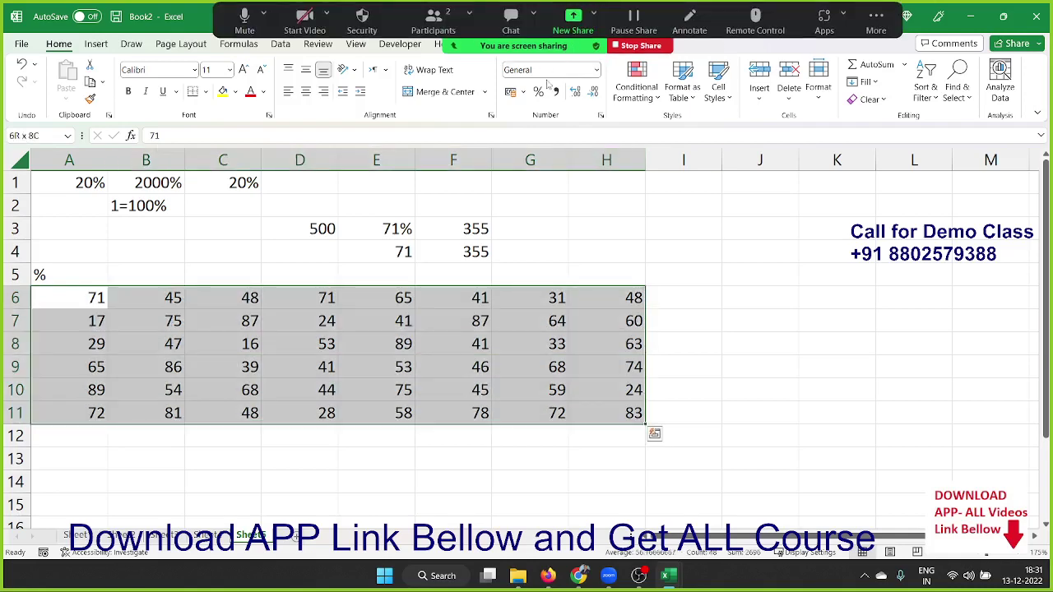
{"action": "left_click", "coordinate": [540, 91]}
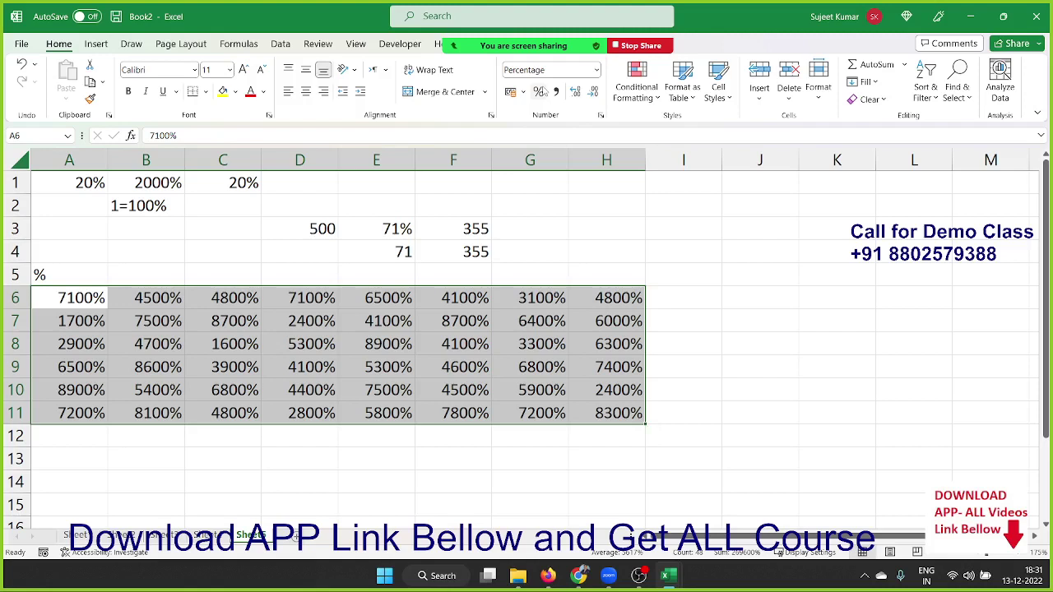
{"action": "key", "text": "ctrl+z"}
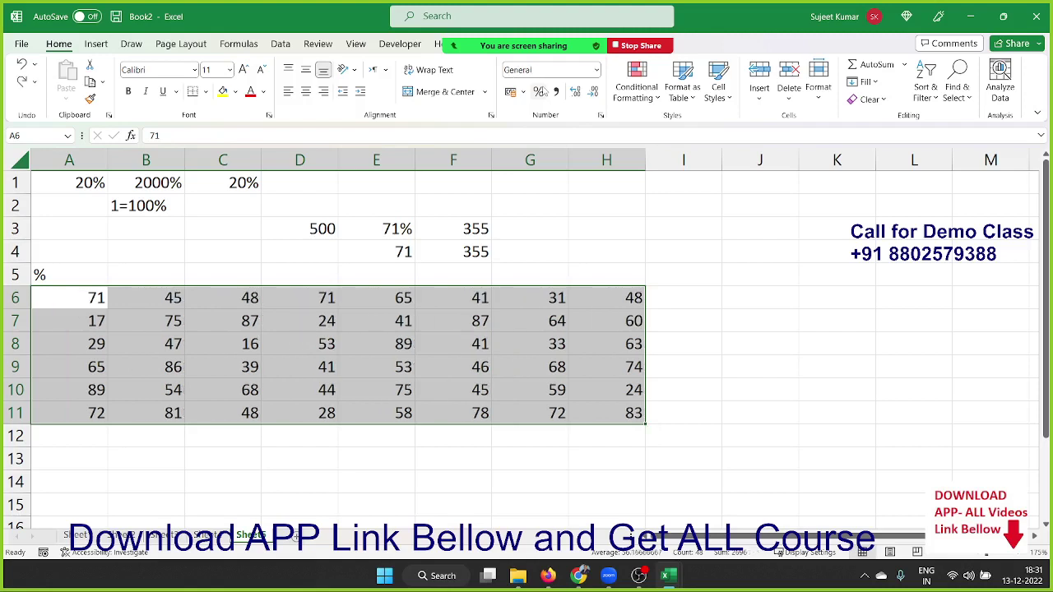
{"action": "key", "text": "Up"}
{"action": "key", "text": "Down"}
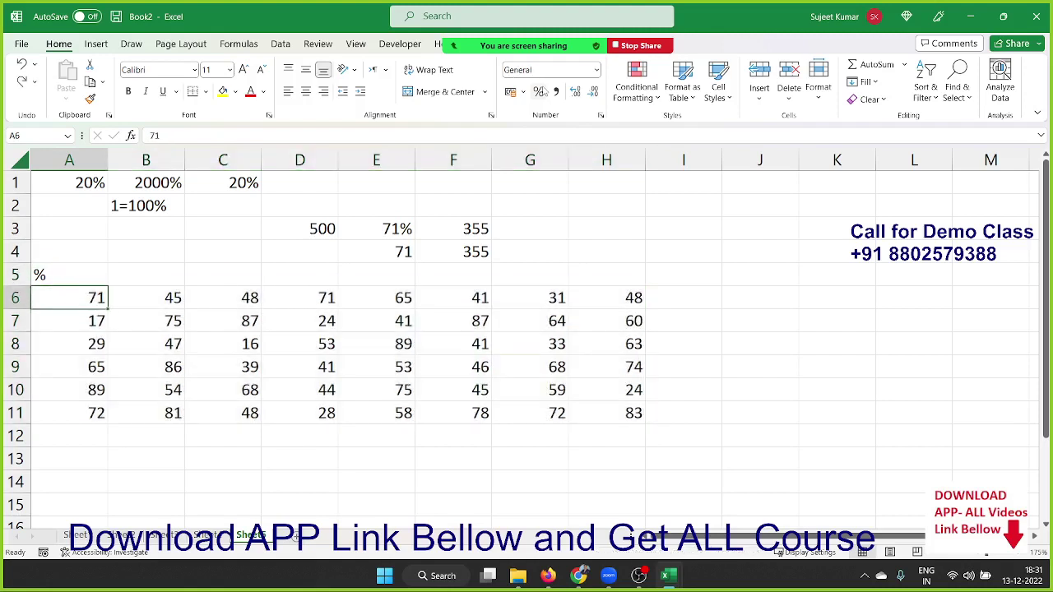
{"action": "key", "text": "F2"}
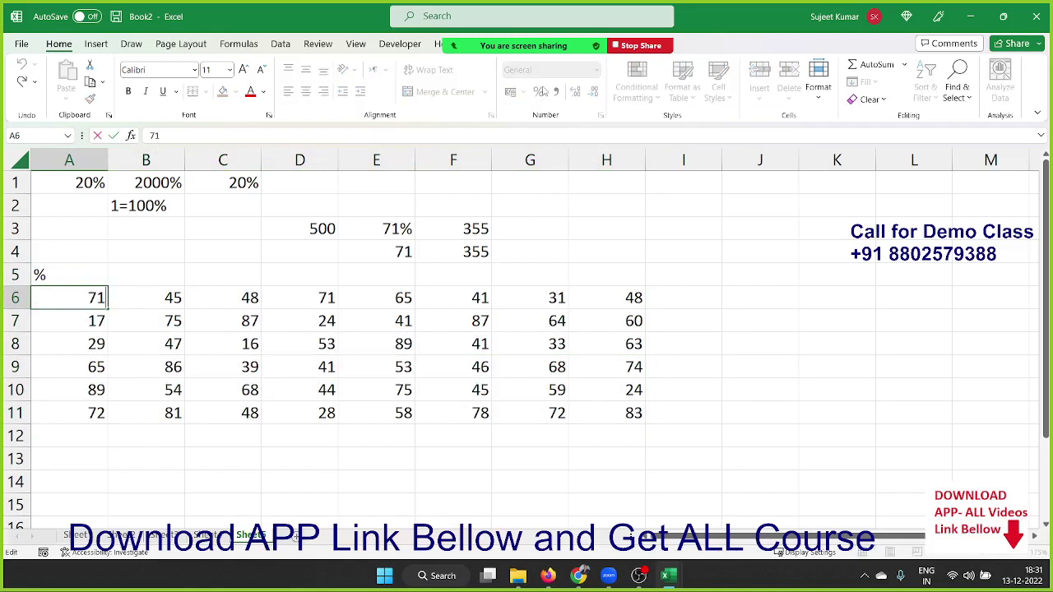
Append % to A6 and A7, making them 71% and 17%
{"action": "type", "text": "%"}
{"action": "key", "text": "Return"}
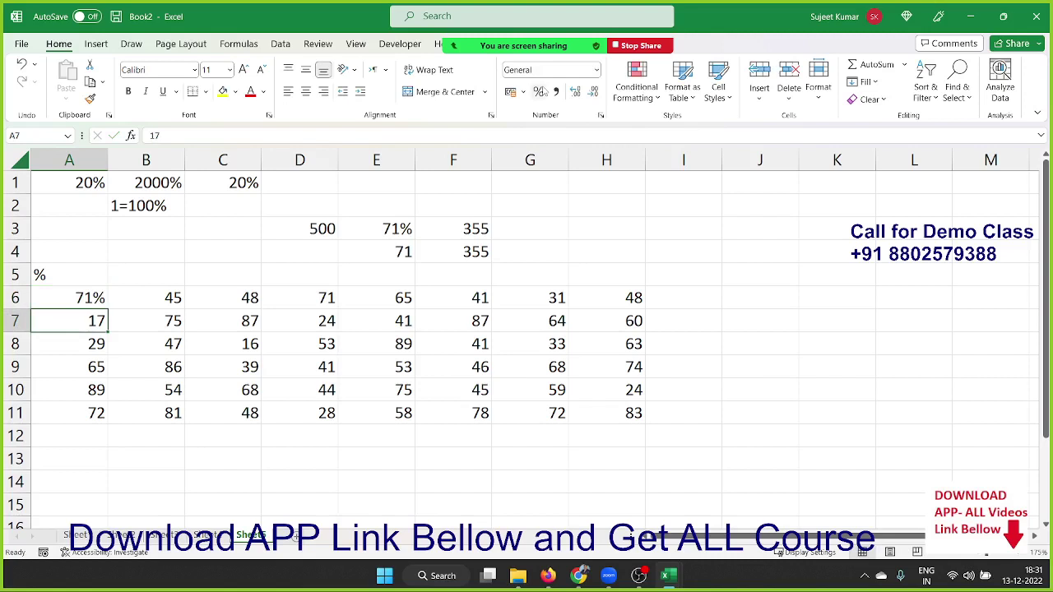
{"action": "key", "text": "F2"}
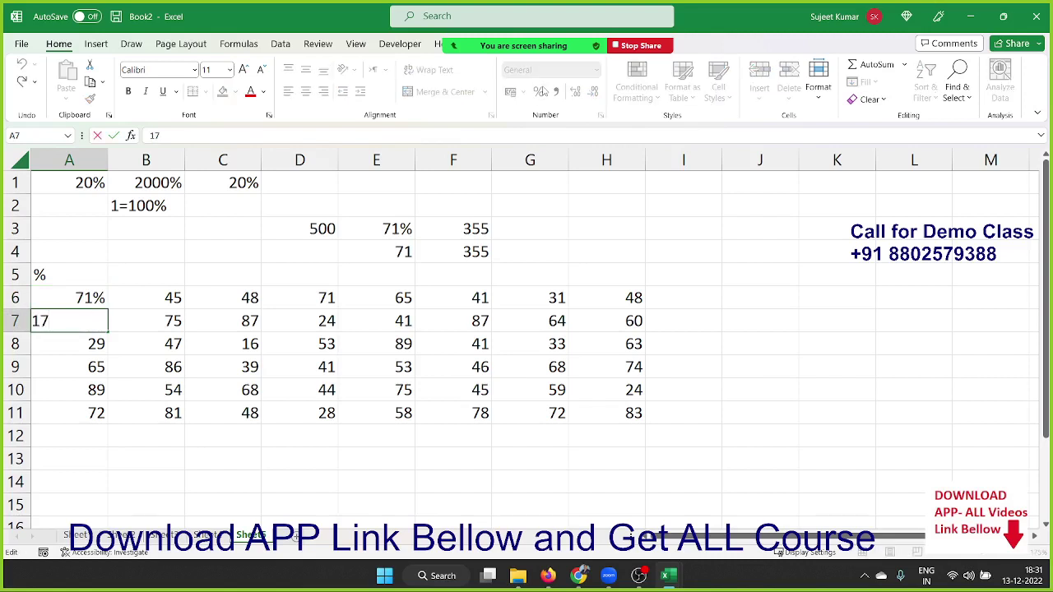
{"action": "type", "text": "%"}
{"action": "key", "text": "Return"}
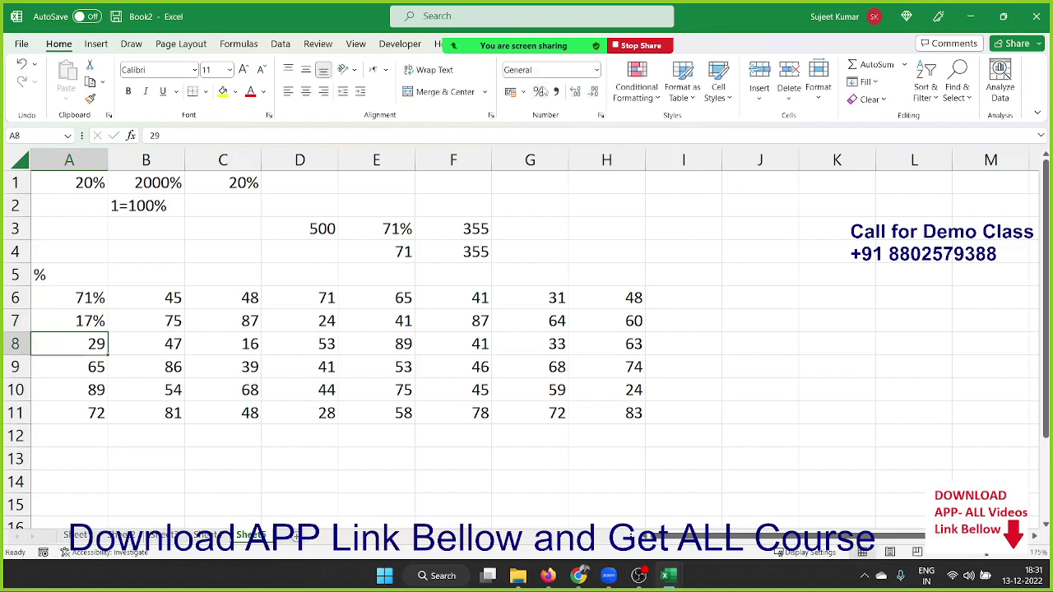
Enter 0.29 in A8 and apply Percent Style to it
{"action": "type", "text": "0.29"}
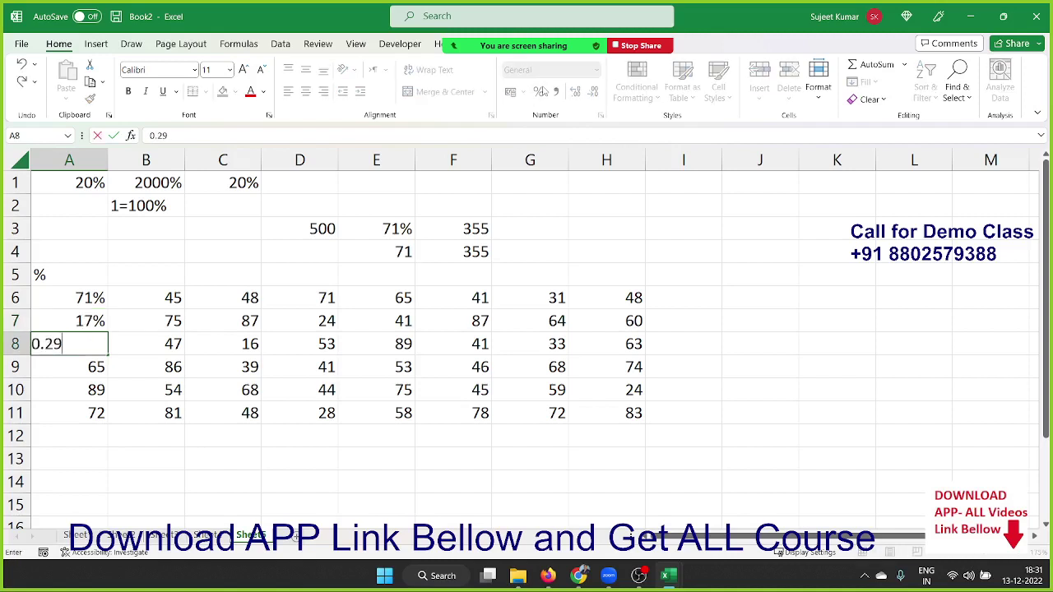
{"action": "key", "text": "Return"}
{"action": "key", "text": "Up"}
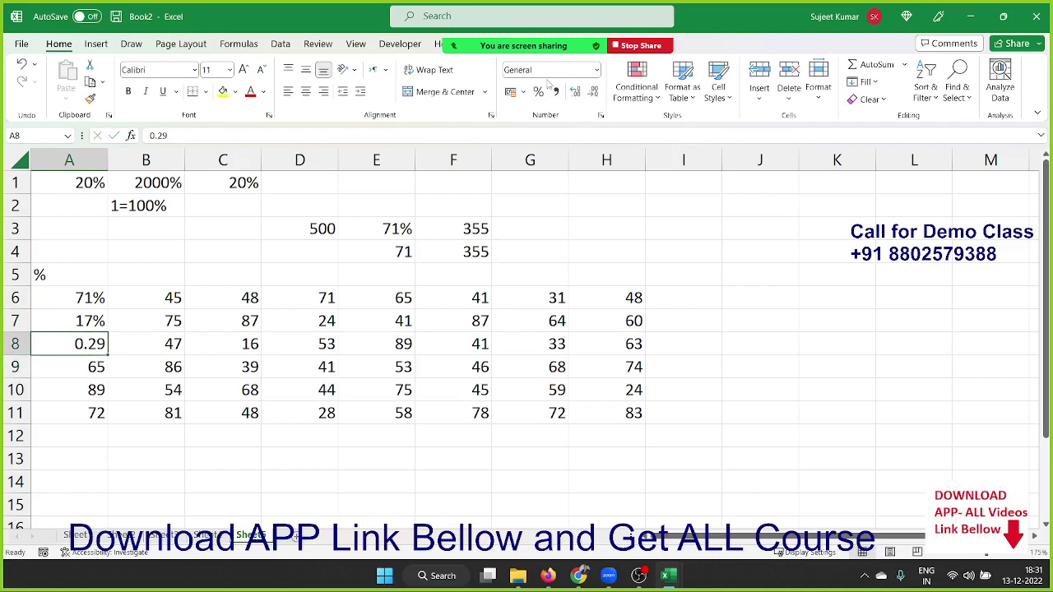
{"action": "left_click", "coordinate": [539, 96]}
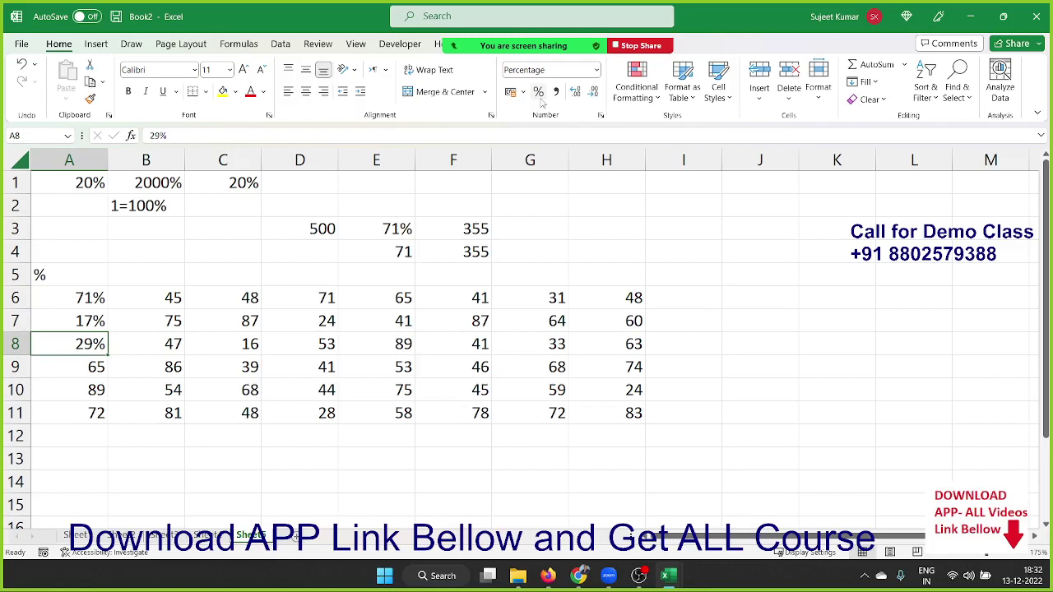
Undo the percent changes on A6:A8 and return to the sheet with 20 and 1000
{"action": "key", "text": "ctrl+shift+asciitilde"}
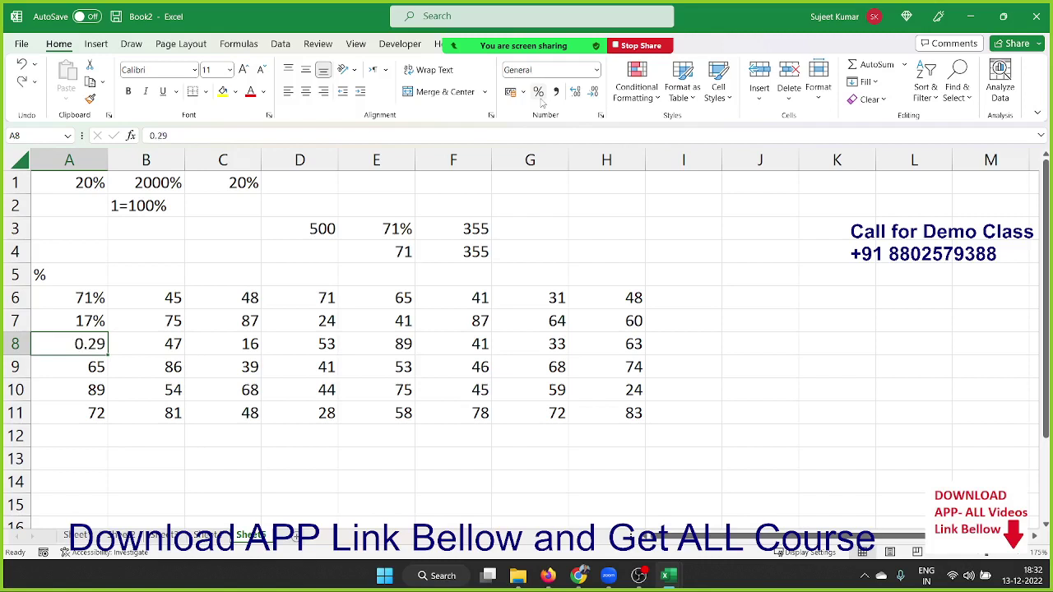
{"action": "key", "text": "ctrl+z"}
{"action": "key", "text": "ctrl+z"}
{"action": "key", "text": "ctrl+z"}
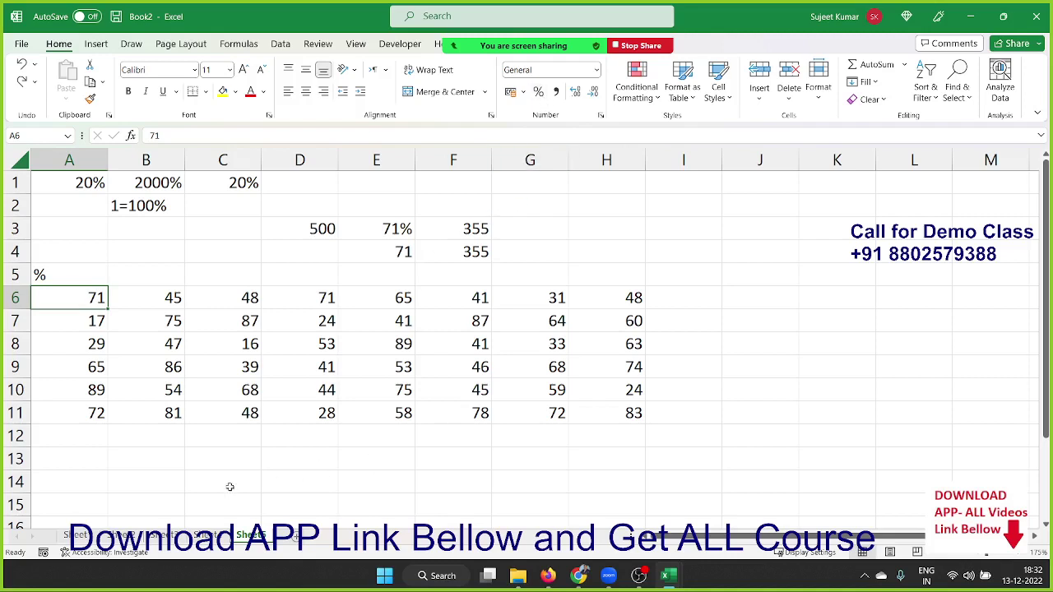
{"action": "left_click", "coordinate": [208, 534]}
Return to the number-grid sheet, enter 100 in J3 as the divisor and copy it
{"action": "left_click_drag", "start_coordinate": [608, 278], "coordinate": [173, 207]}
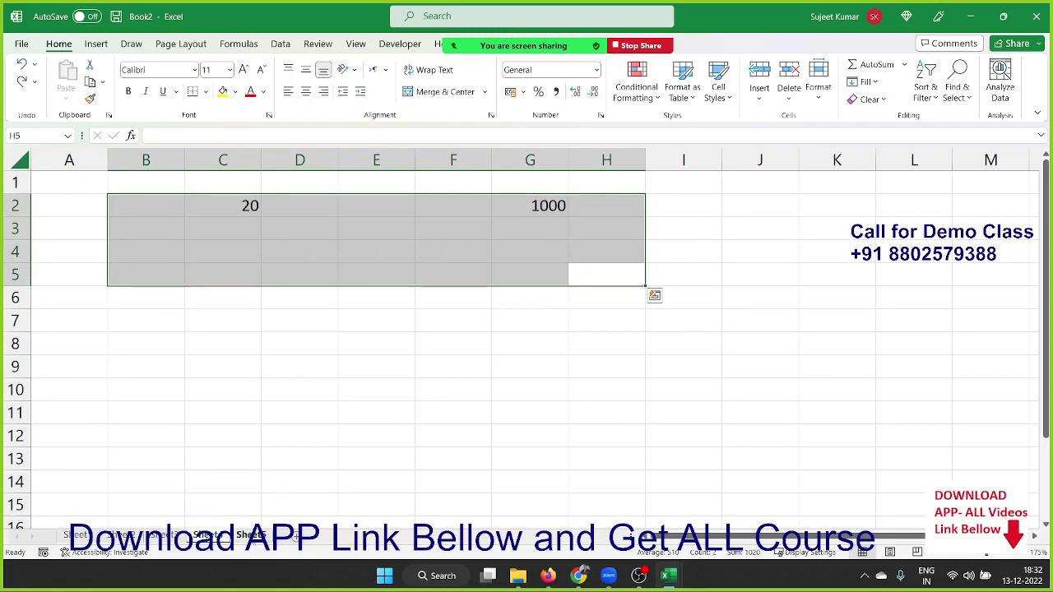
{"action": "left_click", "coordinate": [249, 534]}
{"action": "left_click", "coordinate": [770, 234]}
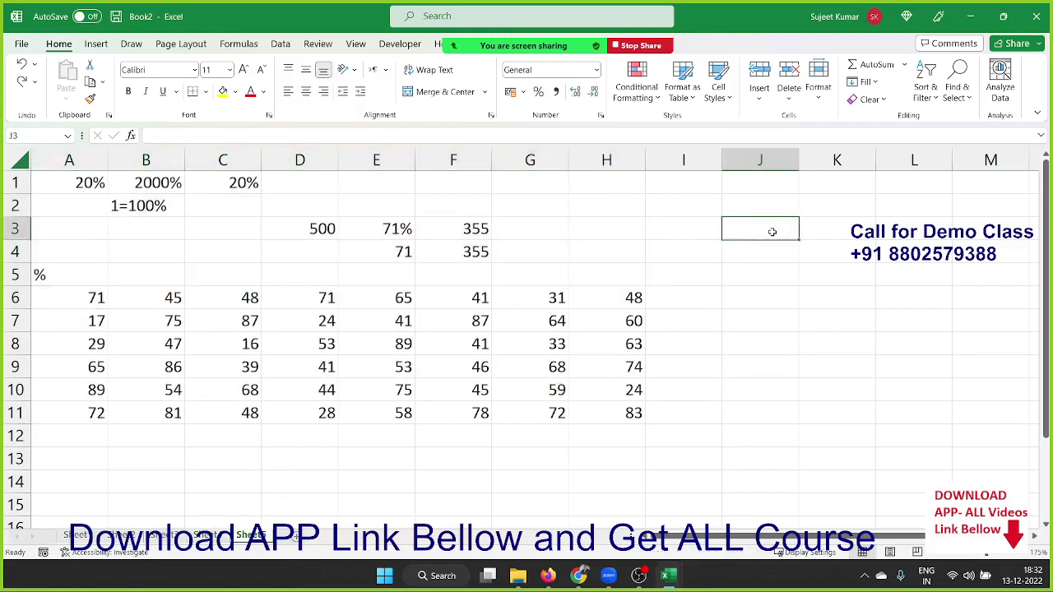
{"action": "type", "text": "100"}
{"action": "key", "text": "Return"}
{"action": "left_click", "coordinate": [774, 238]}
{"action": "key", "text": "ctrl+c"}
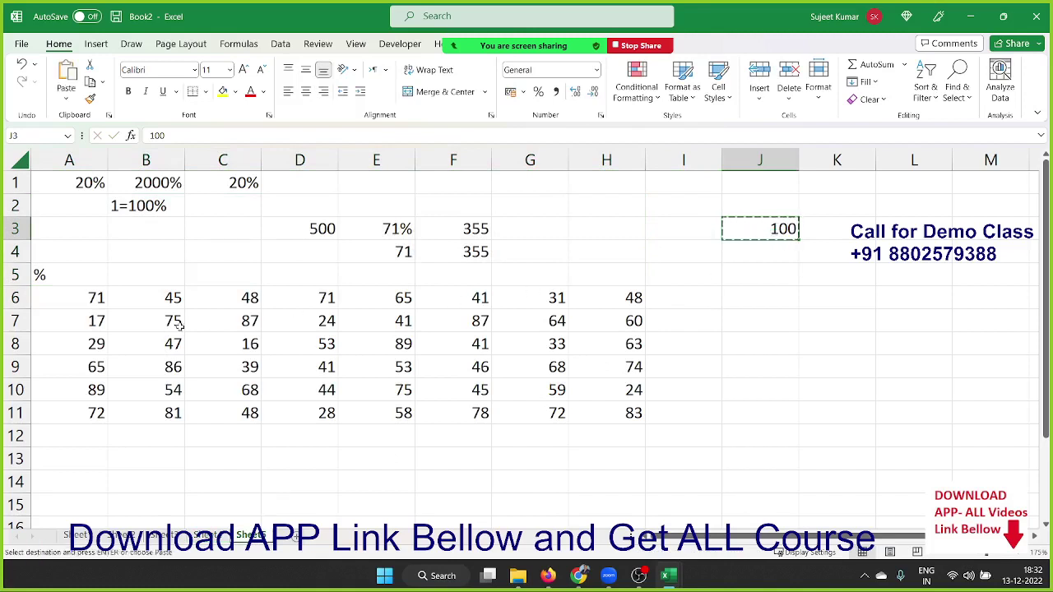
Divide A6:H11 by the copied 100 with Paste Special Divide, then apply Percent Style
{"action": "mouse_move", "coordinate": [96, 303]}
{"action": "left_mouse_down"}
{"action": "mouse_move", "coordinate": [593, 397]}
{"action": "mouse_move", "coordinate": [598, 409]}
{"action": "left_mouse_up"}
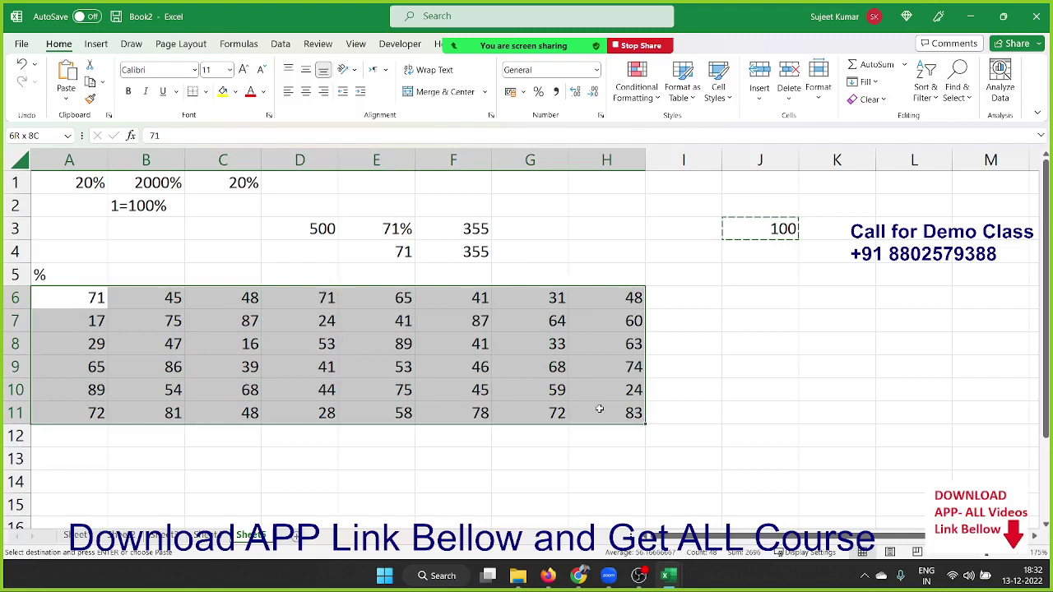
{"action": "right_click", "coordinate": [562, 373]}
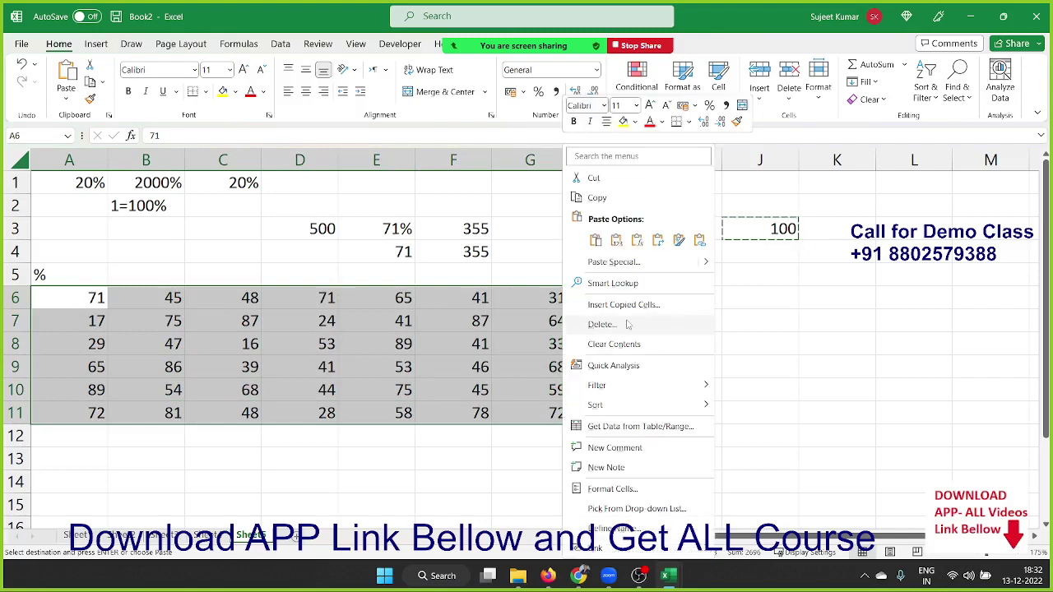
{"action": "left_click", "coordinate": [654, 263]}
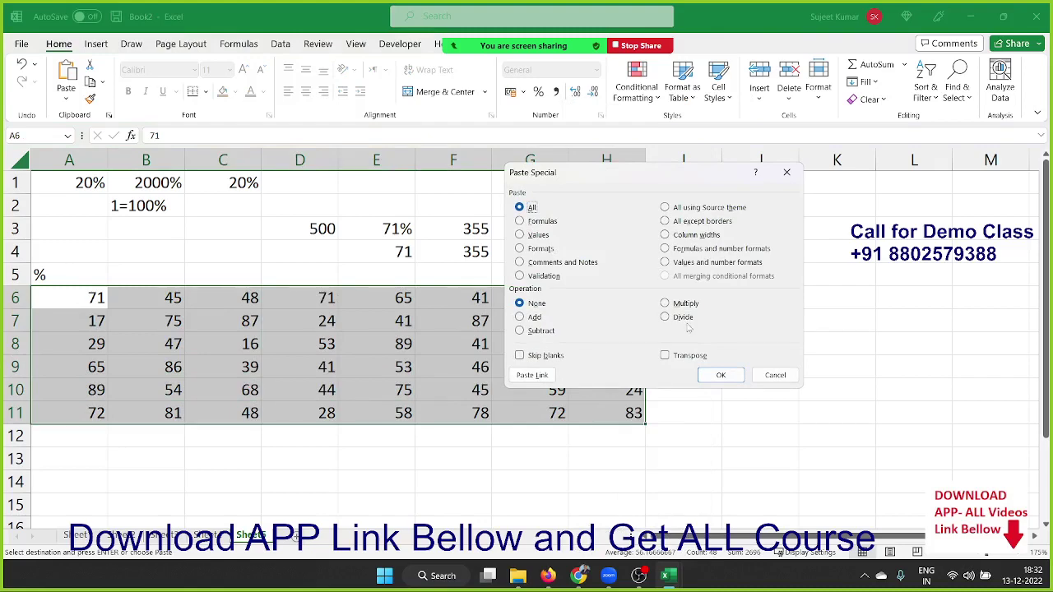
{"action": "left_click", "coordinate": [685, 319]}
{"action": "mouse_move", "coordinate": [662, 180]}
{"action": "left_mouse_down"}
{"action": "mouse_move", "coordinate": [553, 323]}
{"action": "mouse_move", "coordinate": [642, 311]}
{"action": "left_mouse_up"}
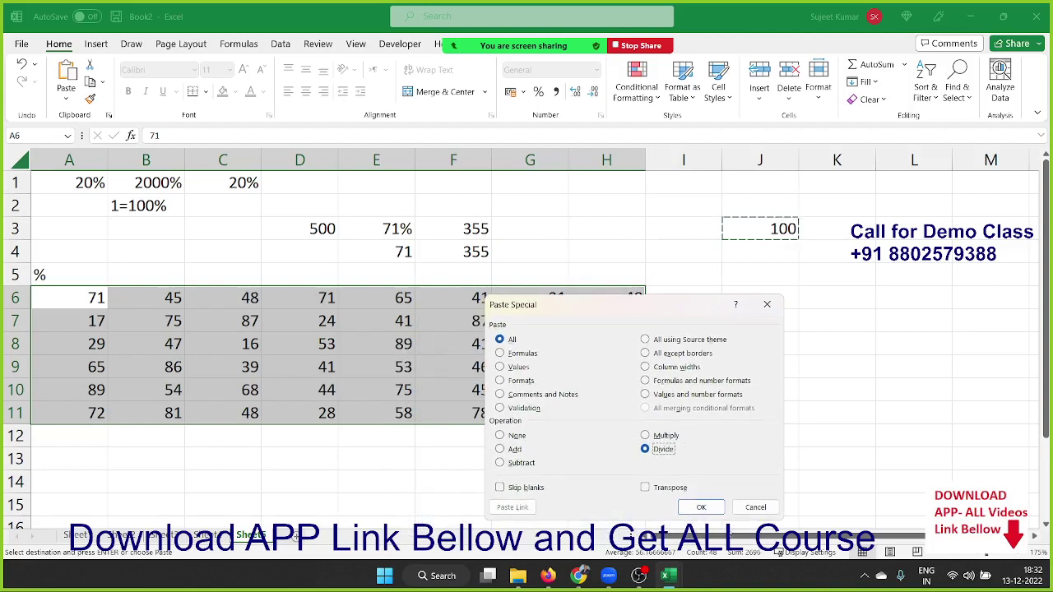
{"action": "left_click", "coordinate": [701, 506]}
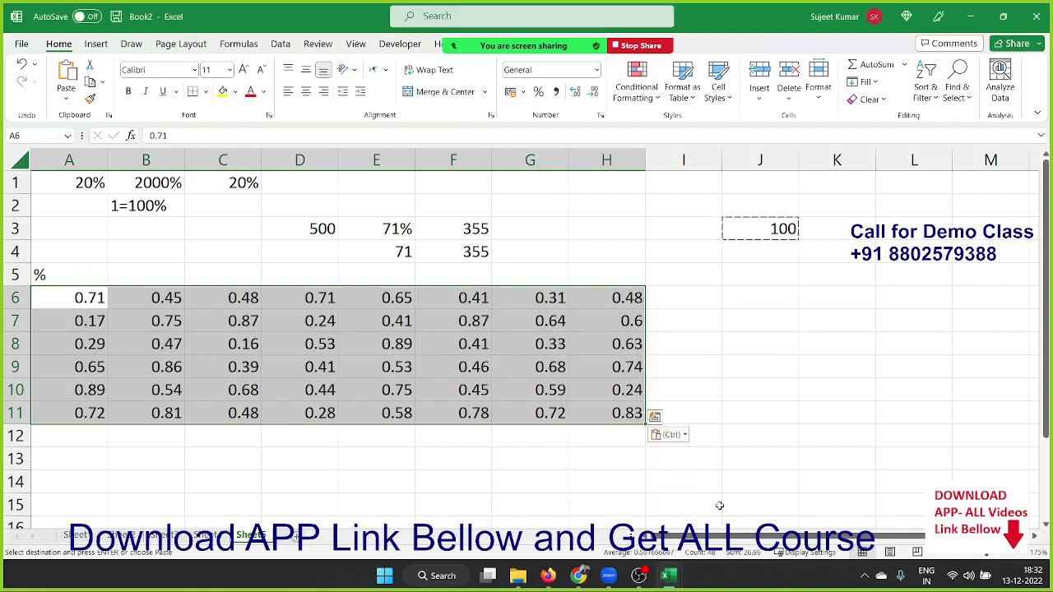
{"action": "left_click", "coordinate": [539, 93]}
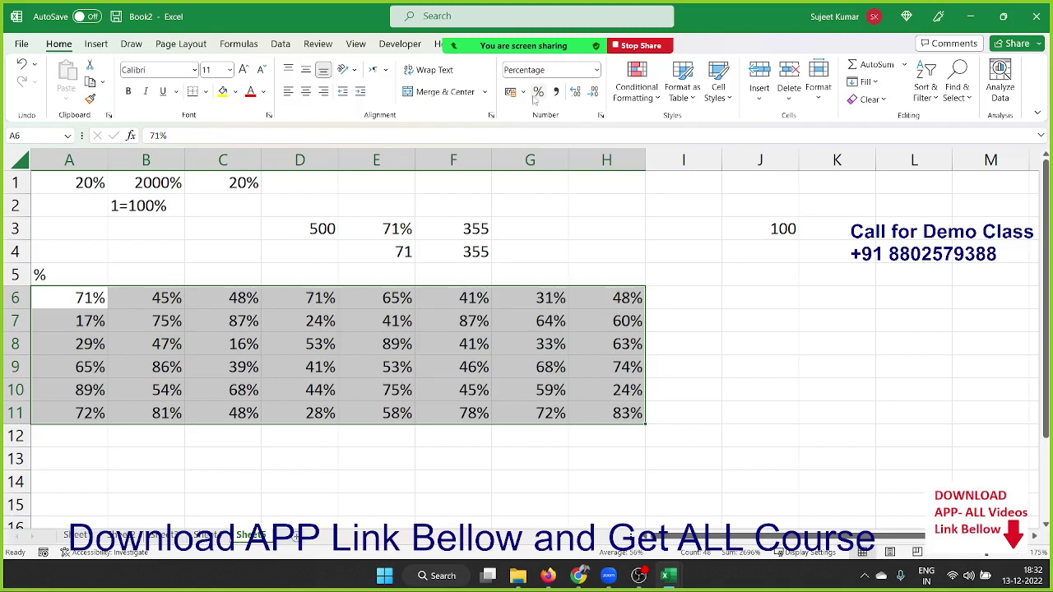
Glance at the sheet with 20 and 1000, then return to the percentage grid sheet
{"action": "left_click", "coordinate": [214, 535]}
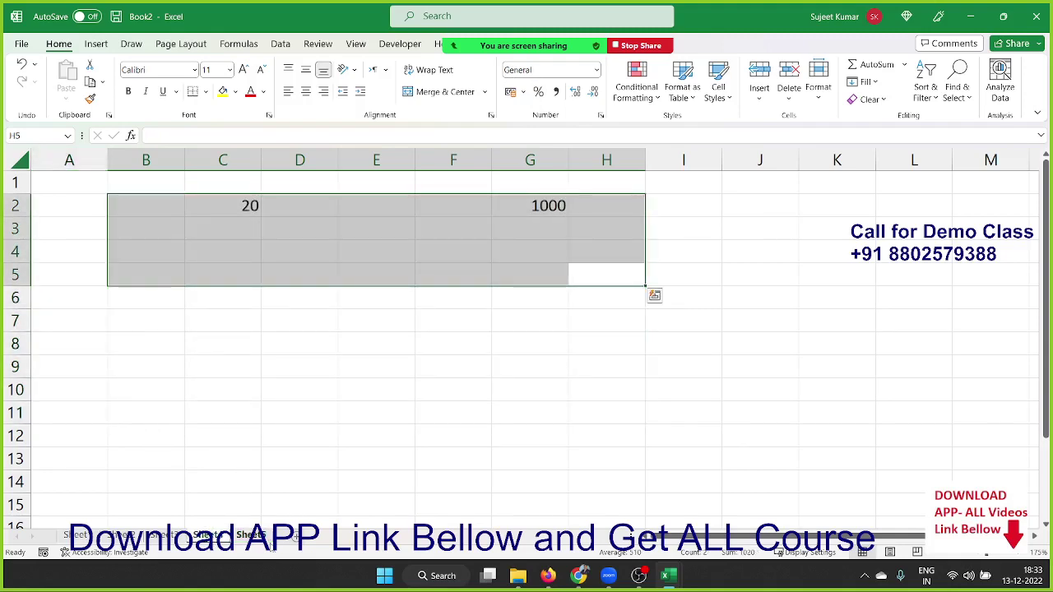
{"action": "left_click", "coordinate": [250, 535]}
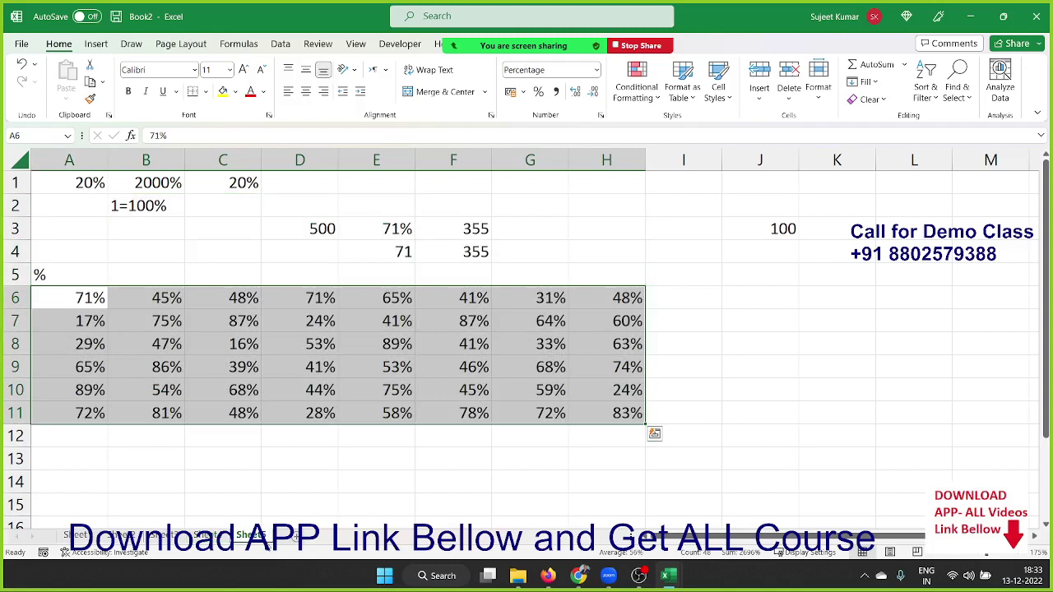
Open 2.Lookup Project - Solution from Recent and inspect the day lookup formulas and AJ7 count formula
{"action": "left_click", "coordinate": [18, 44]}
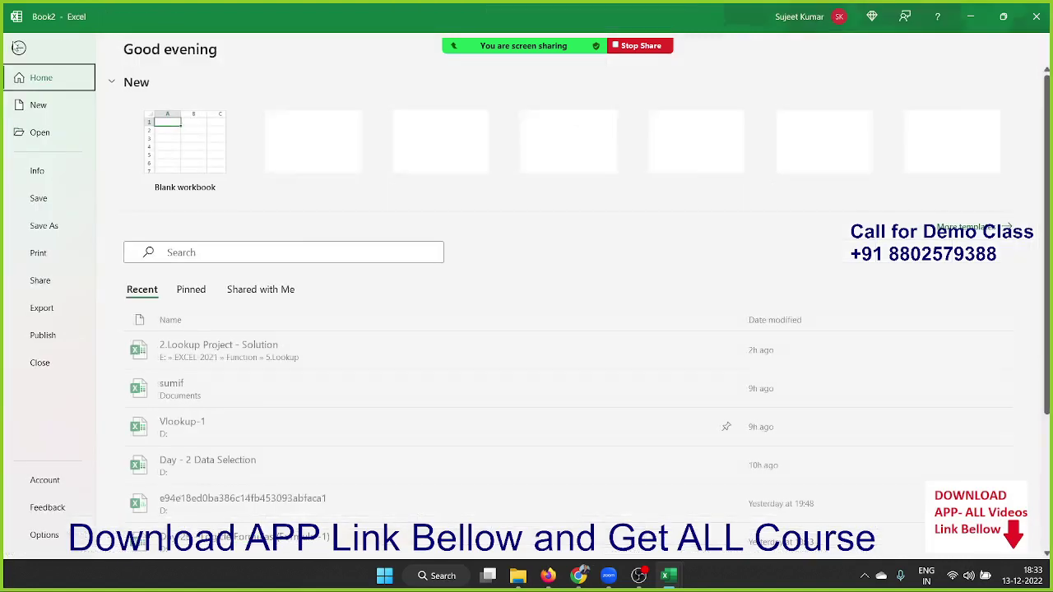
{"action": "left_click", "coordinate": [302, 367]}
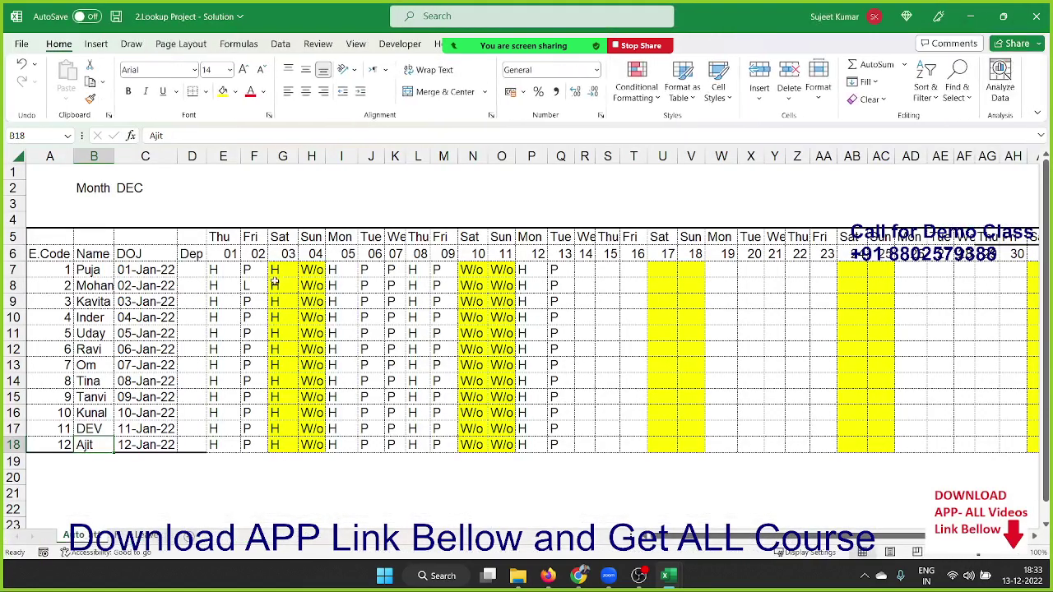
{"action": "left_click", "coordinate": [271, 270]}
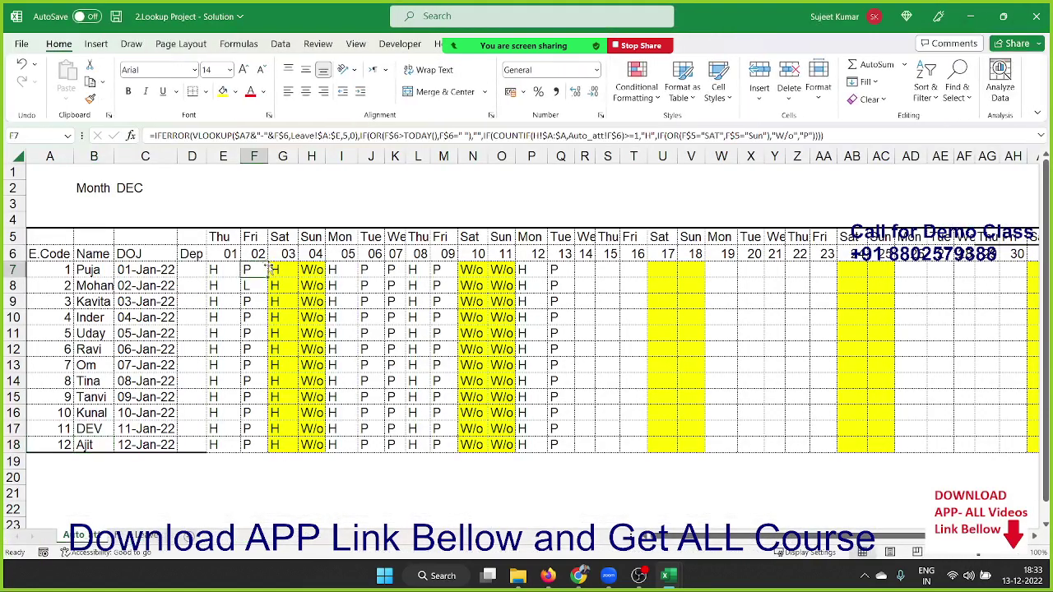
{"action": "key", "text": "Right"}
{"action": "key", "text": "Right"}
{"action": "key", "text": "Right"}
{"action": "key", "text": "Right"}
{"action": "key", "text": "Right"}
{"action": "key", "text": "Right"}
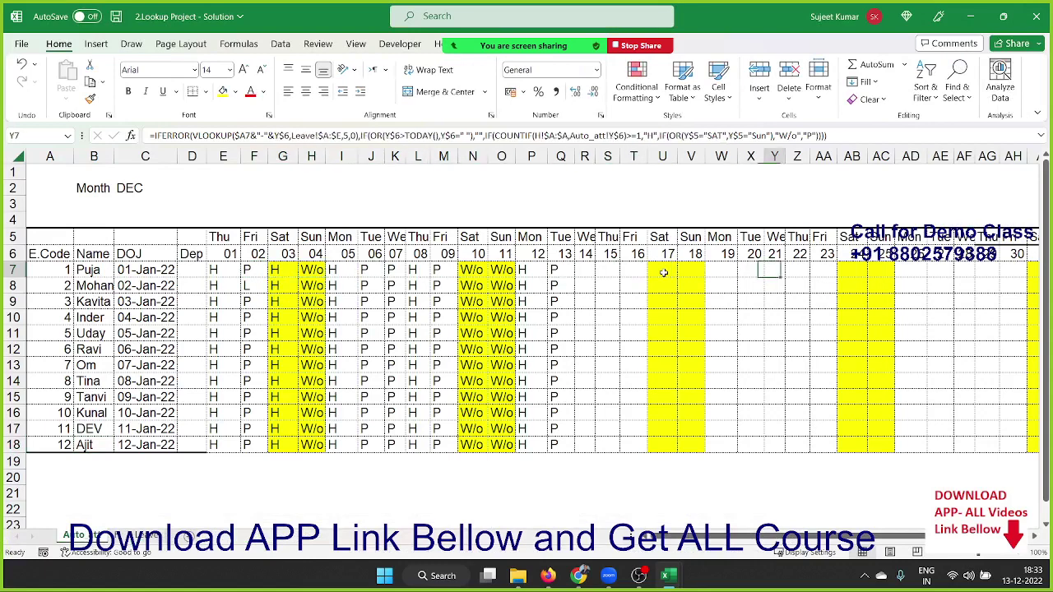
{"action": "key", "text": "Right"}
{"action": "key", "text": "Right"}
{"action": "key", "text": "Right"}
{"action": "key", "text": "Right"}
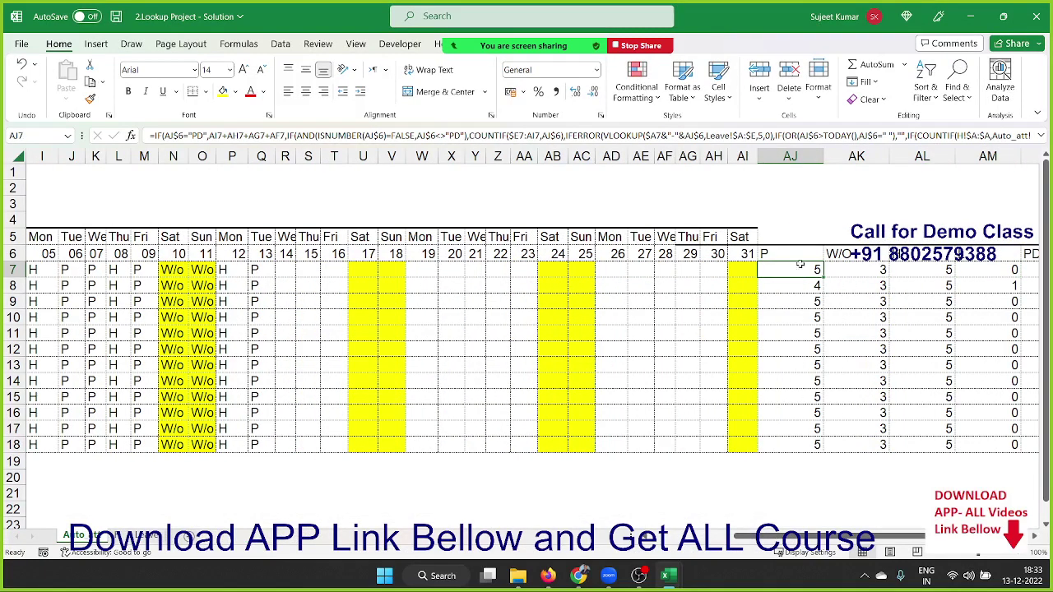
{"action": "double_click", "coordinate": [817, 270]}
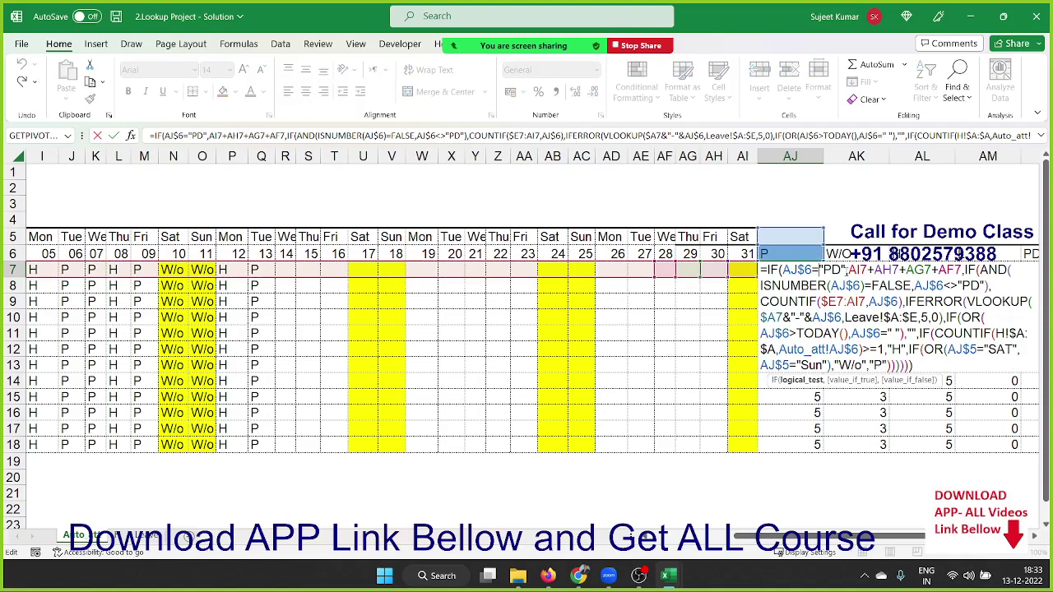
{"action": "key", "text": "ctrl+Return"}
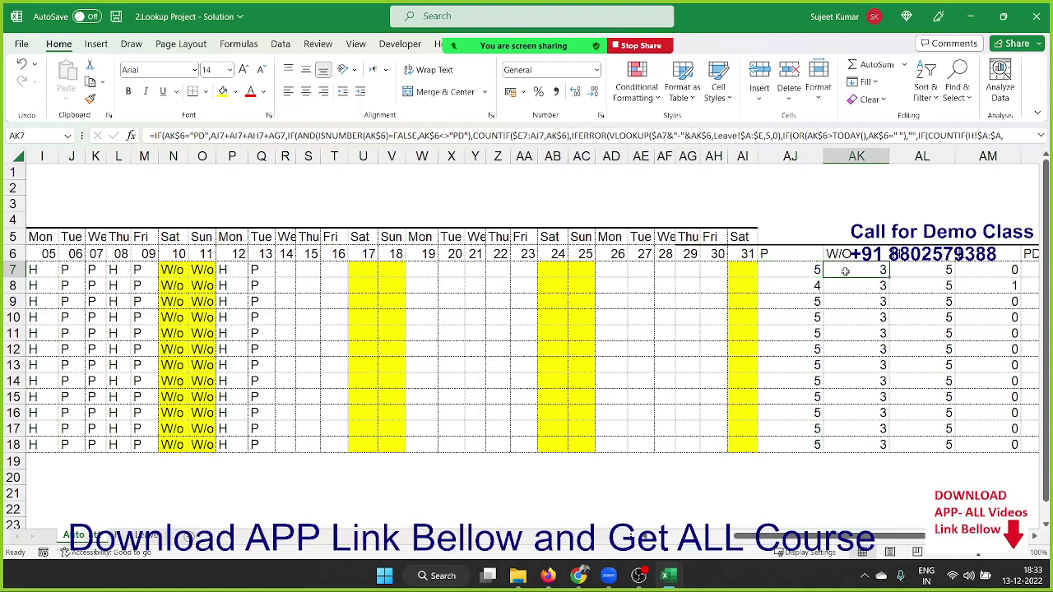
{"action": "scroll", "coordinate": [845, 271], "scroll_direction": "right", "scroll_amount": 5}
{"action": "key", "text": "Home"}
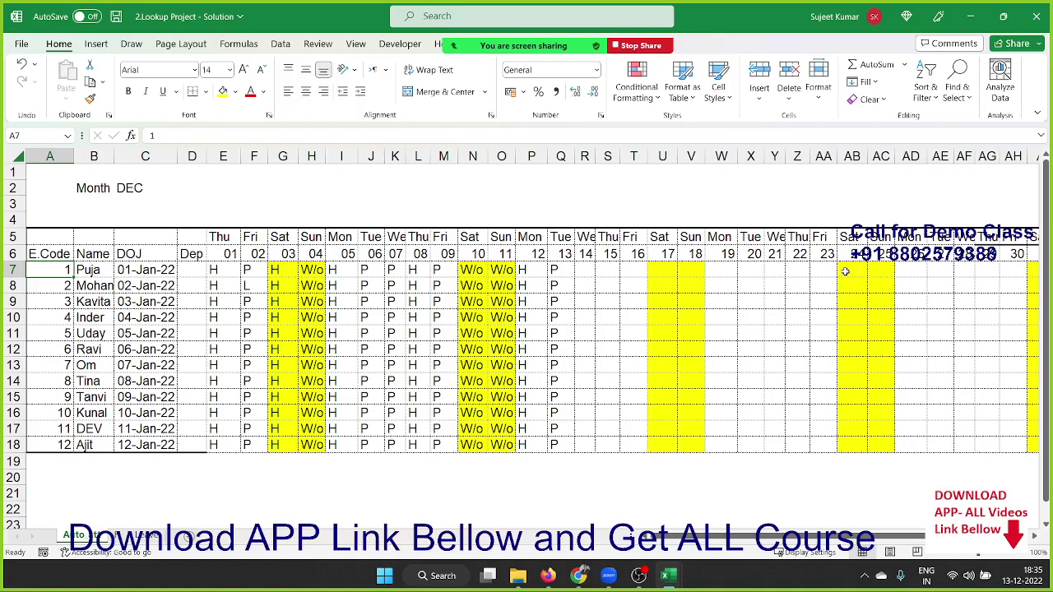
Enter =1700*31 (52700) in K21 and 3400 in K22 as scratch figures
{"action": "left_click", "coordinate": [396, 493]}
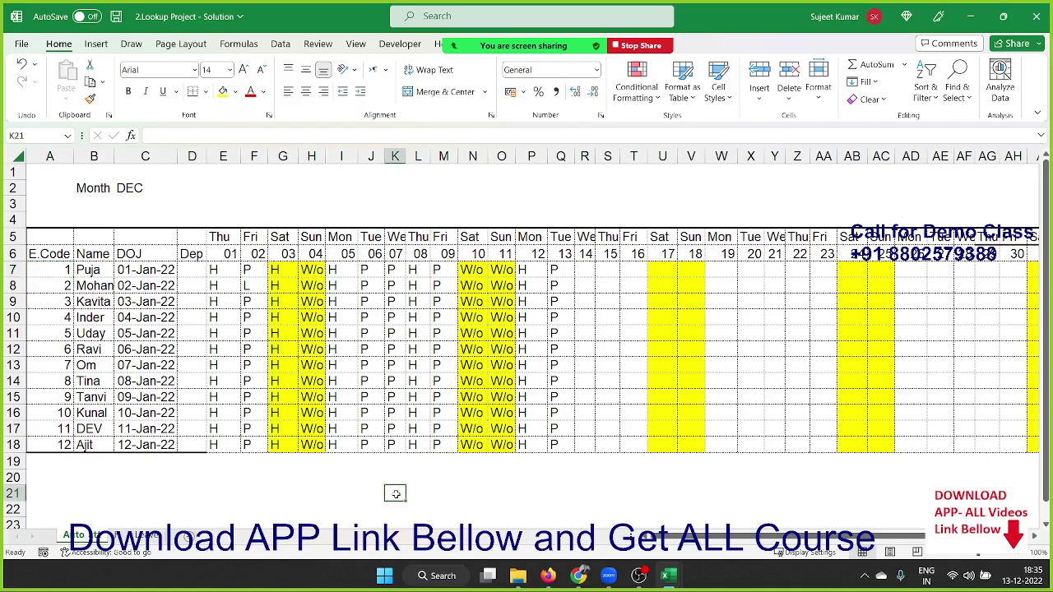
{"action": "type", "text": "=1700"}
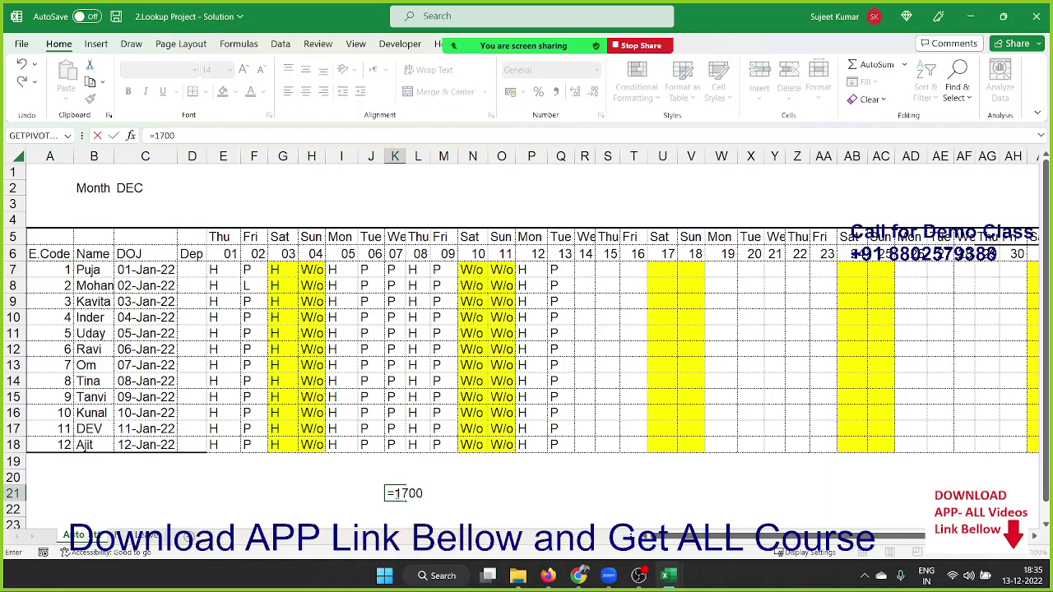
{"action": "type", "text": "*31"}
{"action": "key", "text": "Return"}
{"action": "left_click", "coordinate": [394, 493]}
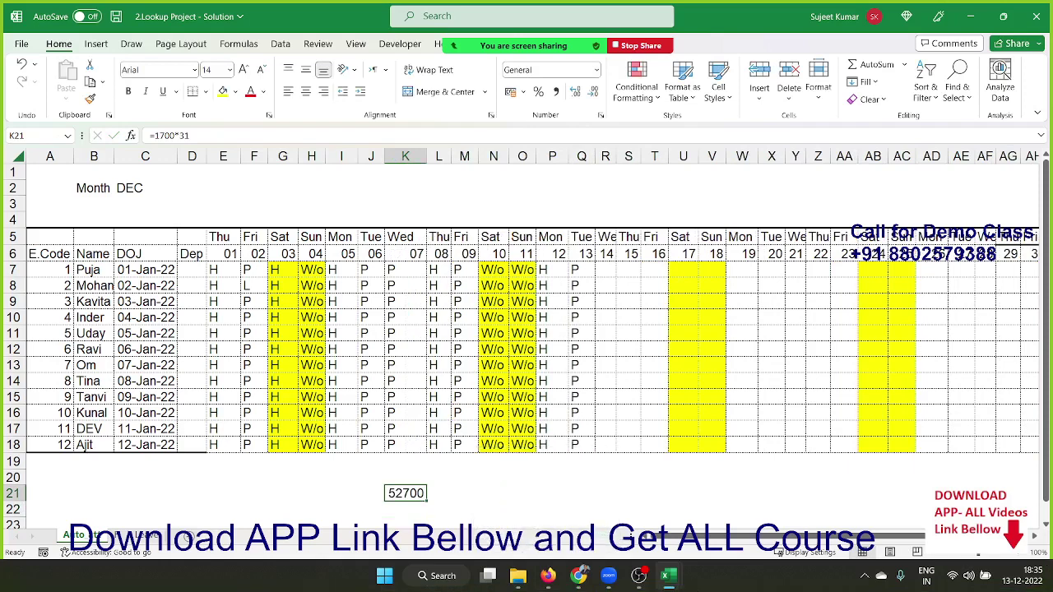
{"action": "left_click", "coordinate": [404, 509]}
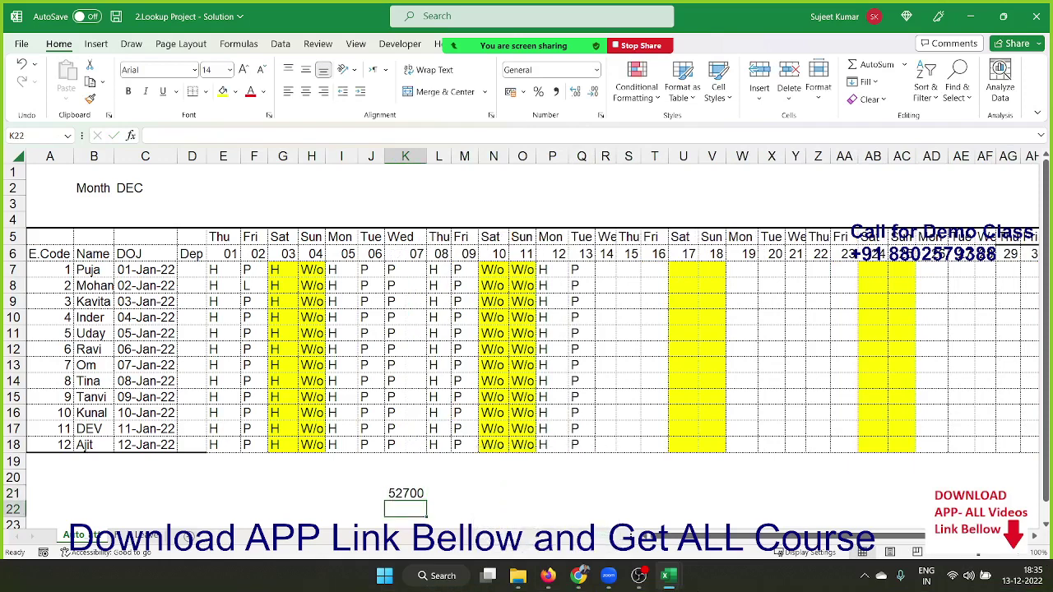
{"action": "type", "text": "340"}
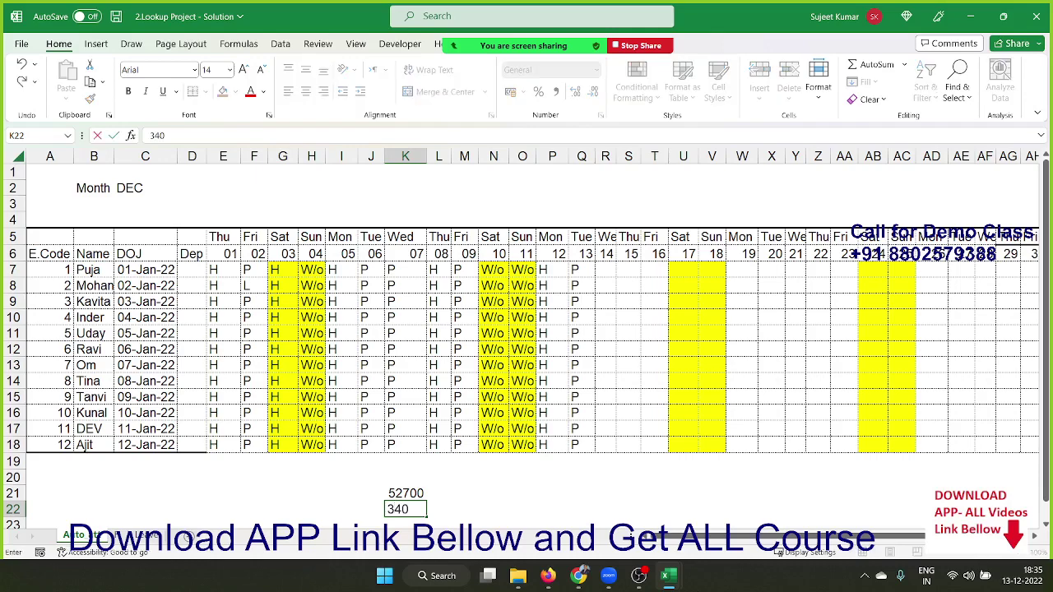
{"action": "type", "text": "0."}
{"action": "key", "text": "BackSpace"}
{"action": "key", "text": "Return"}
Clear the K21:K22 scratch figures and switch to the Date/Holiday list sheet
{"action": "key", "text": "Up"}
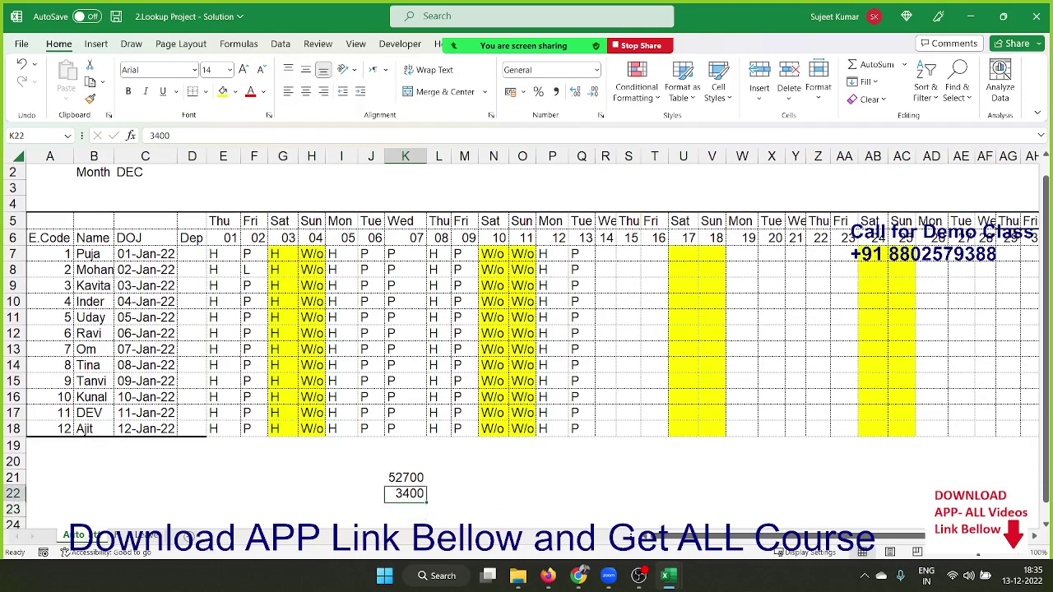
{"action": "key", "text": "Up"}
{"action": "key", "text": "shift+Down"}
{"action": "key", "text": "Delete"}
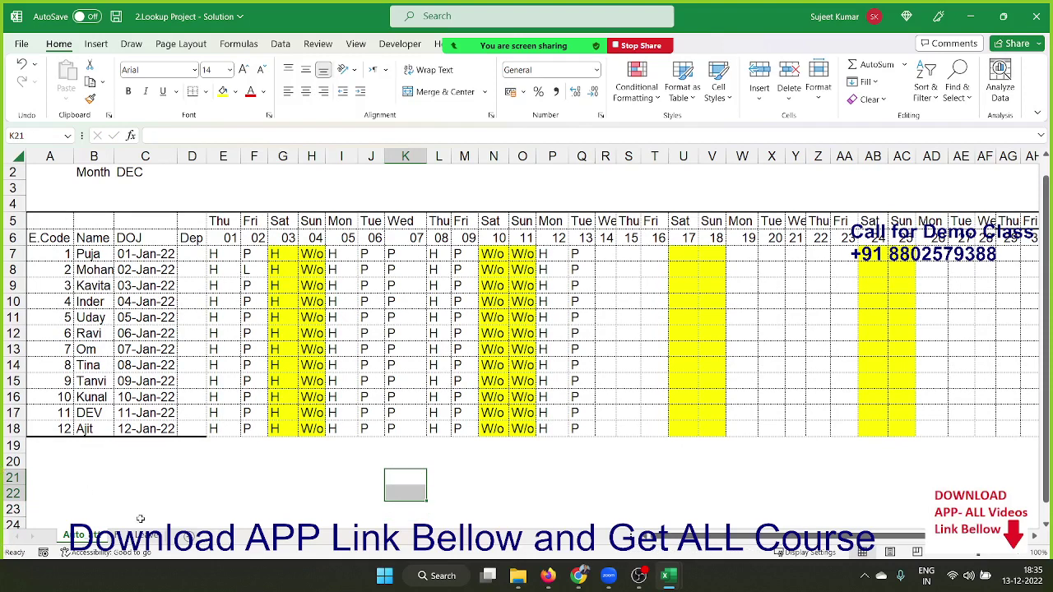
{"action": "left_click", "coordinate": [128, 540]}
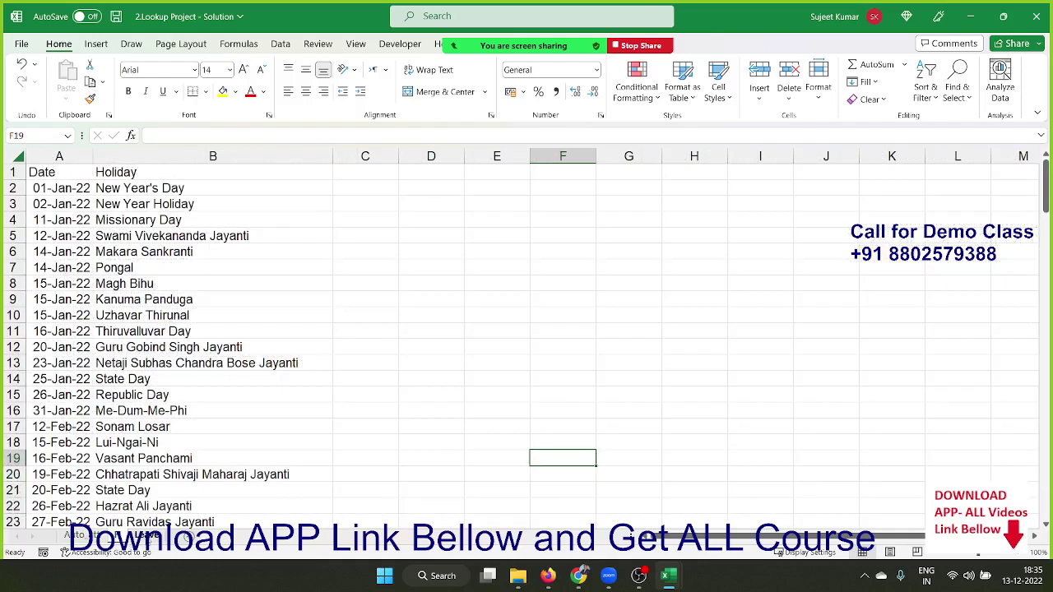
Inspect the ID and date entries on the leave sheet, select the empty Att cells, then return to the attendance grid
{"action": "left_click", "coordinate": [82, 535]}
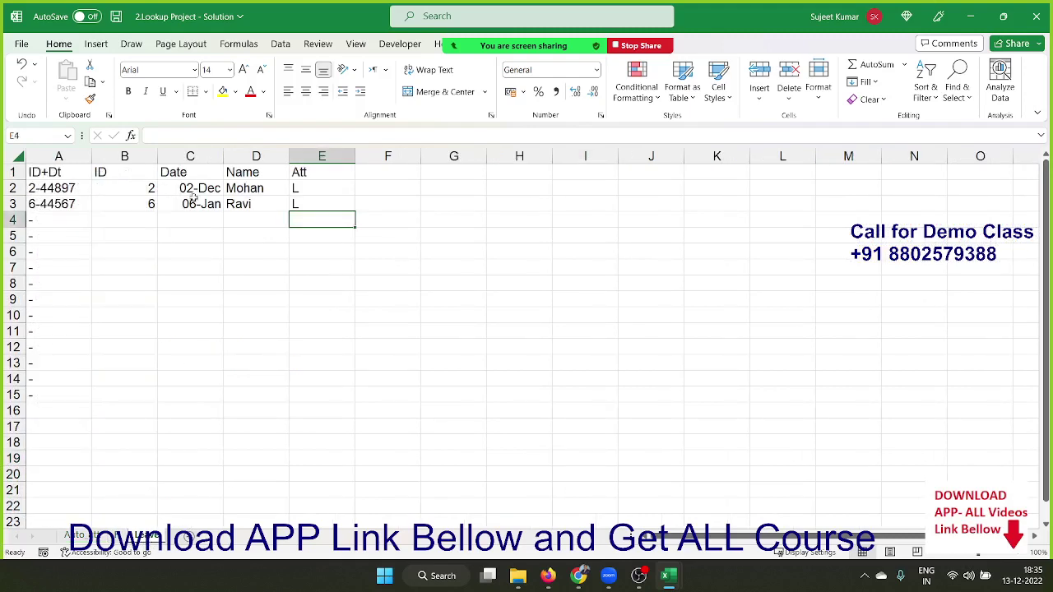
{"action": "left_click", "coordinate": [139, 204]}
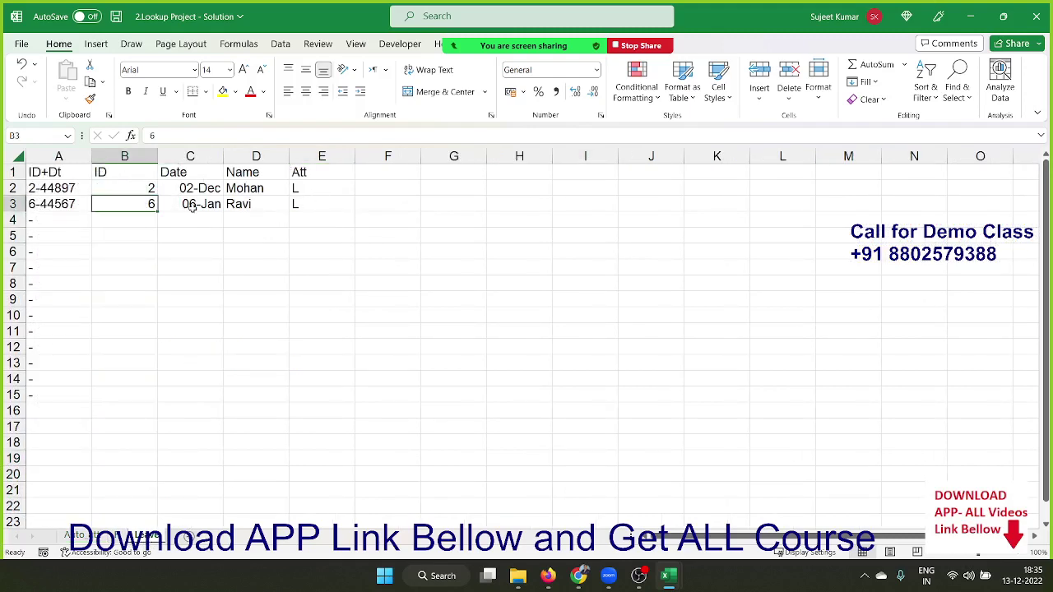
{"action": "left_click", "coordinate": [192, 207]}
{"action": "left_click_drag", "start_coordinate": [321, 219], "coordinate": [326, 319]}
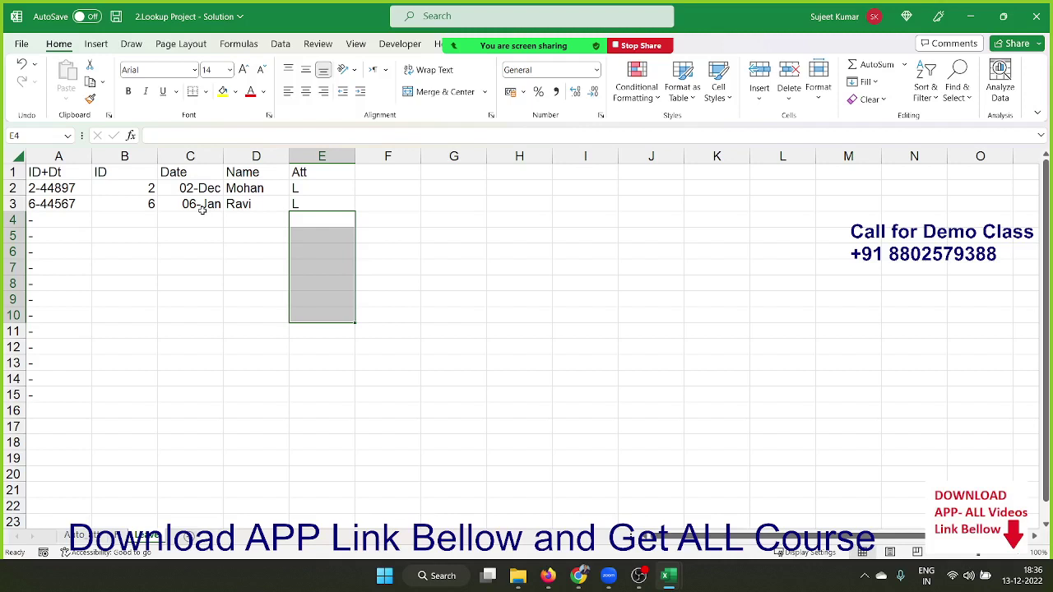
{"action": "key", "text": "shift+Down"}
{"action": "key", "text": "shift+Down"}
{"action": "key", "text": "shift+Down"}
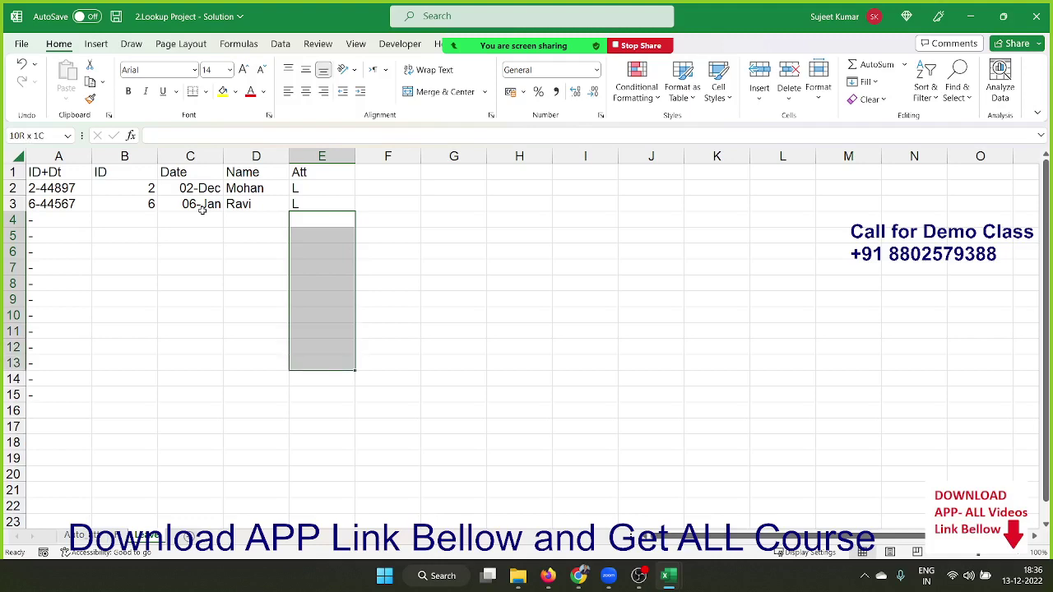
{"action": "left_click", "coordinate": [103, 539]}
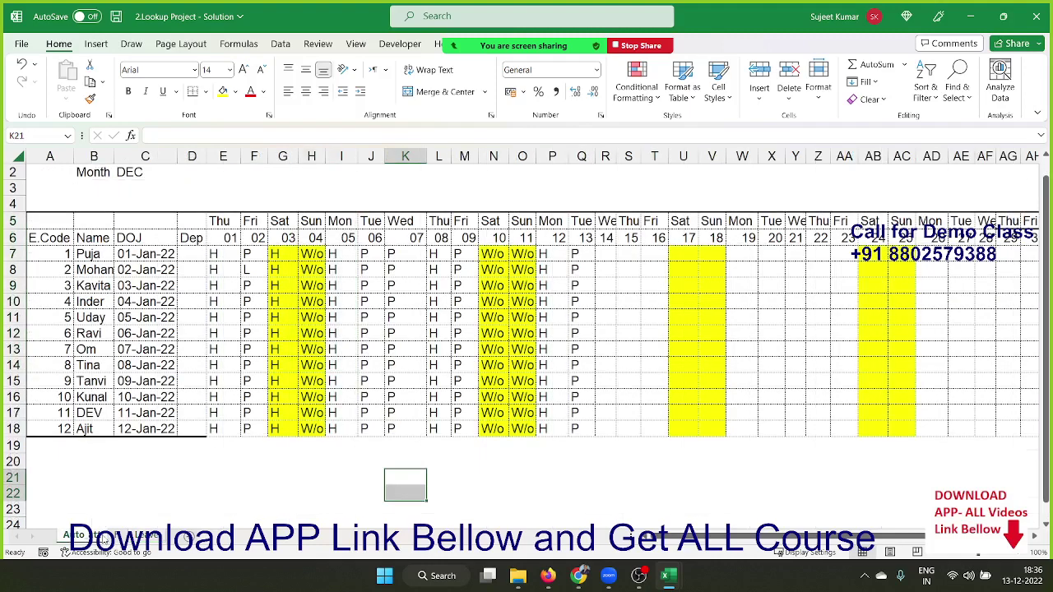
{"action": "left_click", "coordinate": [218, 254]}
{"action": "double_click", "coordinate": [218, 254]}
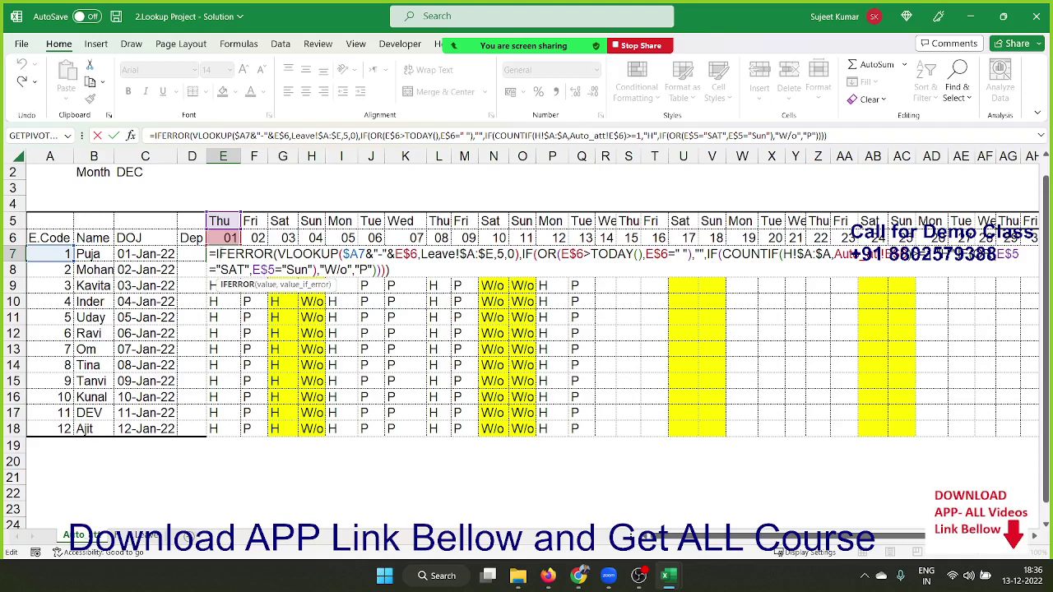
{"action": "key", "text": "Return"}
{"action": "left_click", "coordinate": [219, 254]}
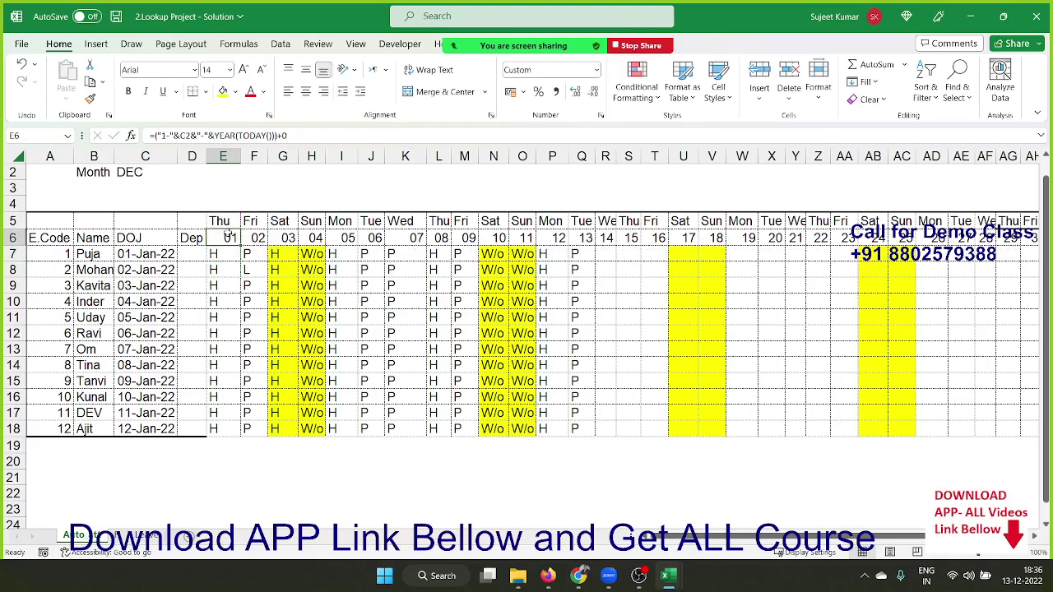
{"action": "left_click", "coordinate": [230, 236]}
{"action": "left_click", "coordinate": [231, 250]}
{"action": "left_click", "coordinate": [233, 234]}
{"action": "left_click", "coordinate": [212, 251]}
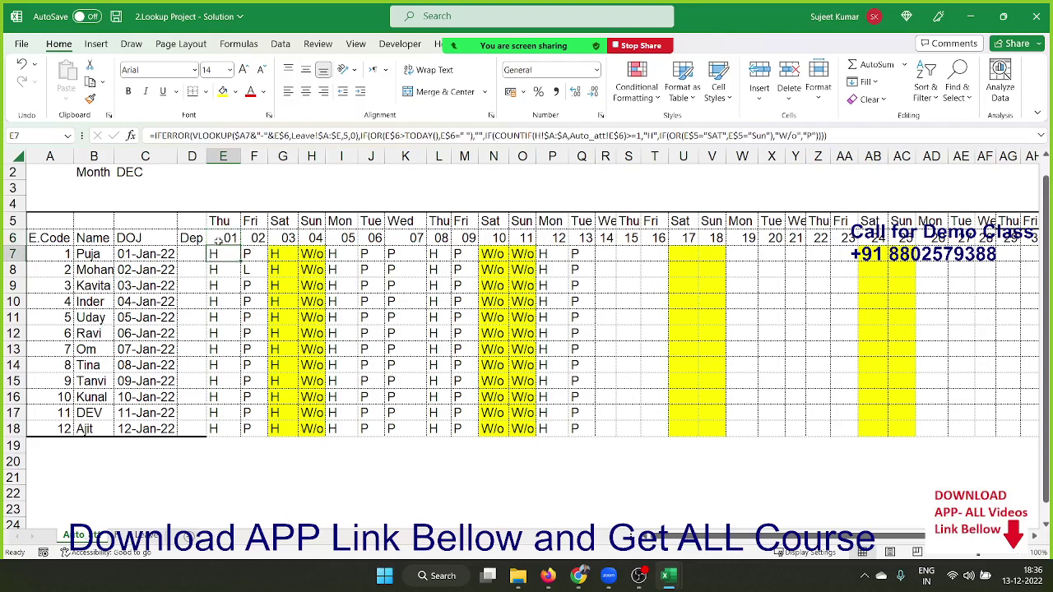
{"action": "left_click", "coordinate": [51, 256]}
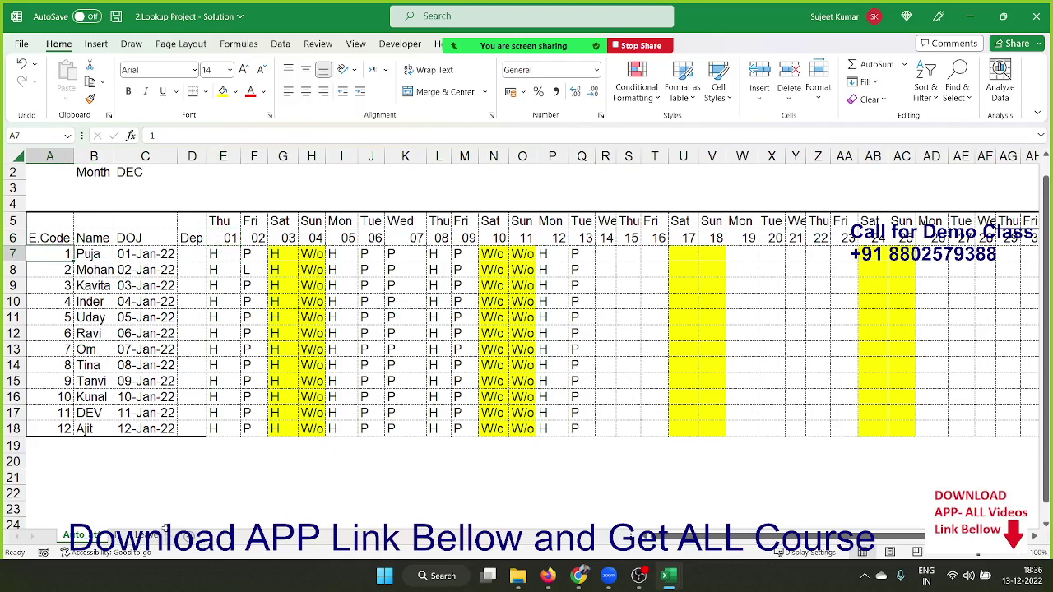
{"action": "left_click", "coordinate": [255, 272]}
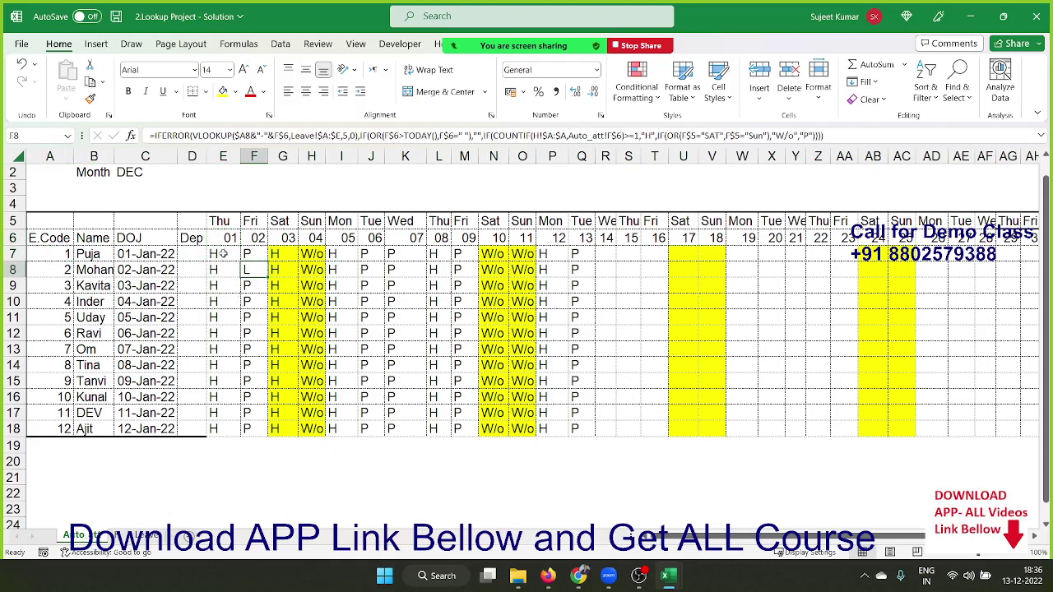
{"action": "left_click", "coordinate": [222, 255]}
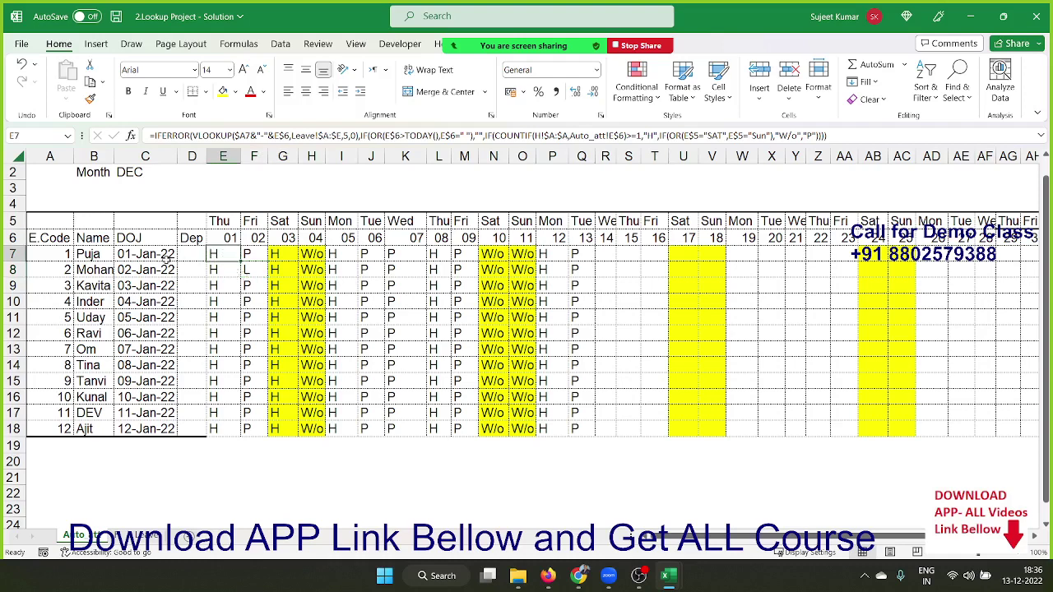
{"action": "left_click_drag", "start_coordinate": [66, 269], "coordinate": [65, 255]}
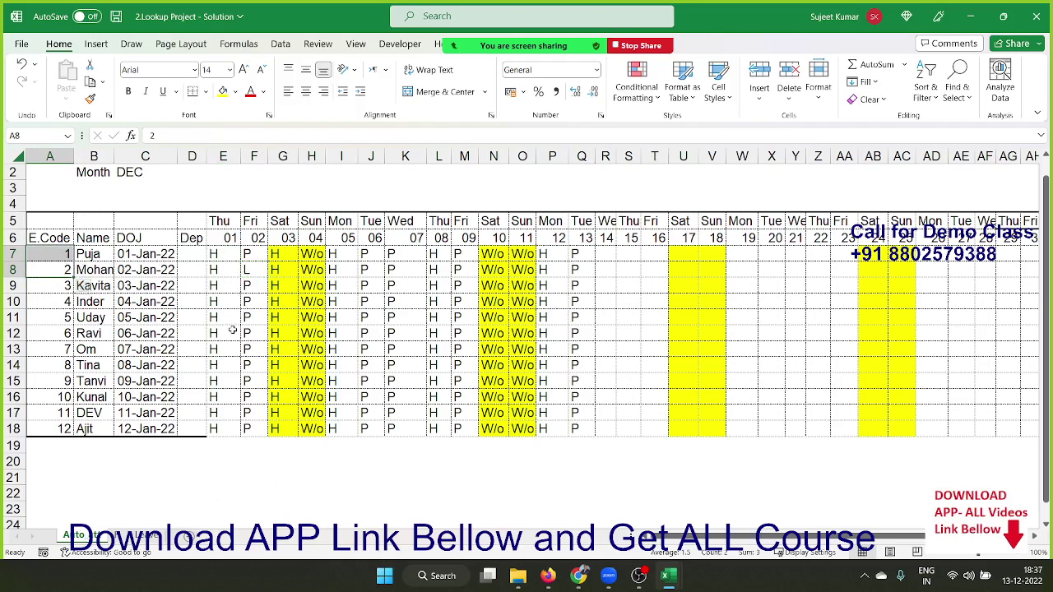
Inspect the attendance formula in cell F11
{"action": "left_click", "coordinate": [245, 318]}
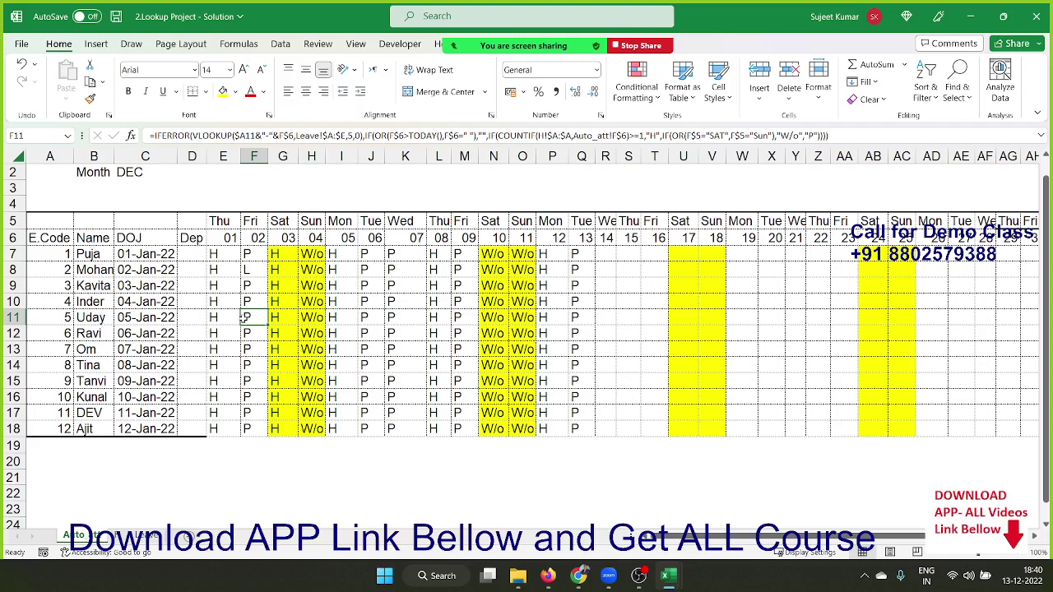
Fill the day-14 attendance formula down R7:R18 for all 12 employees
{"action": "key", "text": "ctrl+Page_Up"}
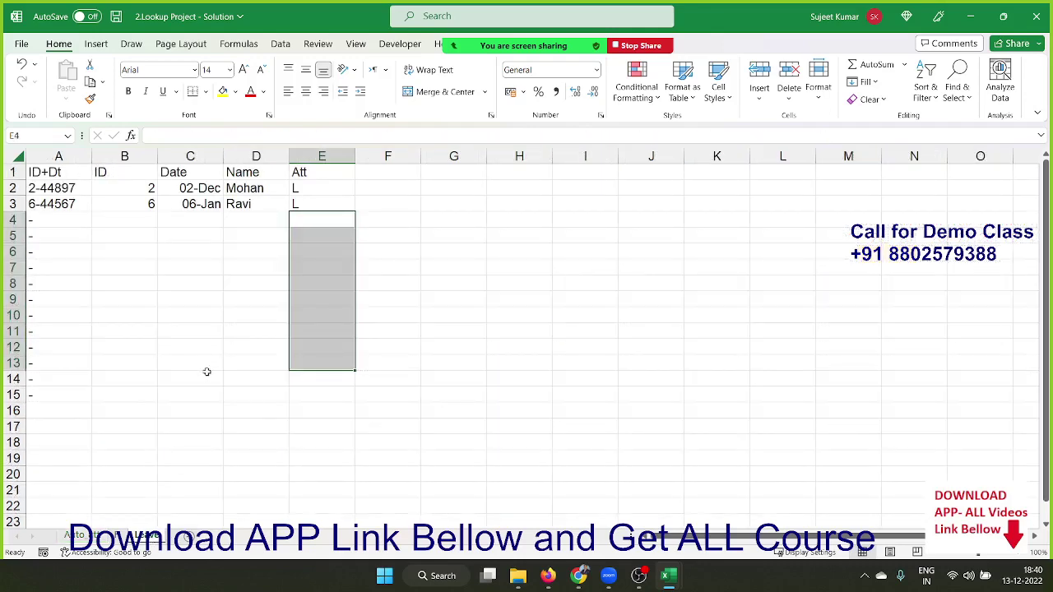
{"action": "key", "text": "ctrl+Page_Down"}
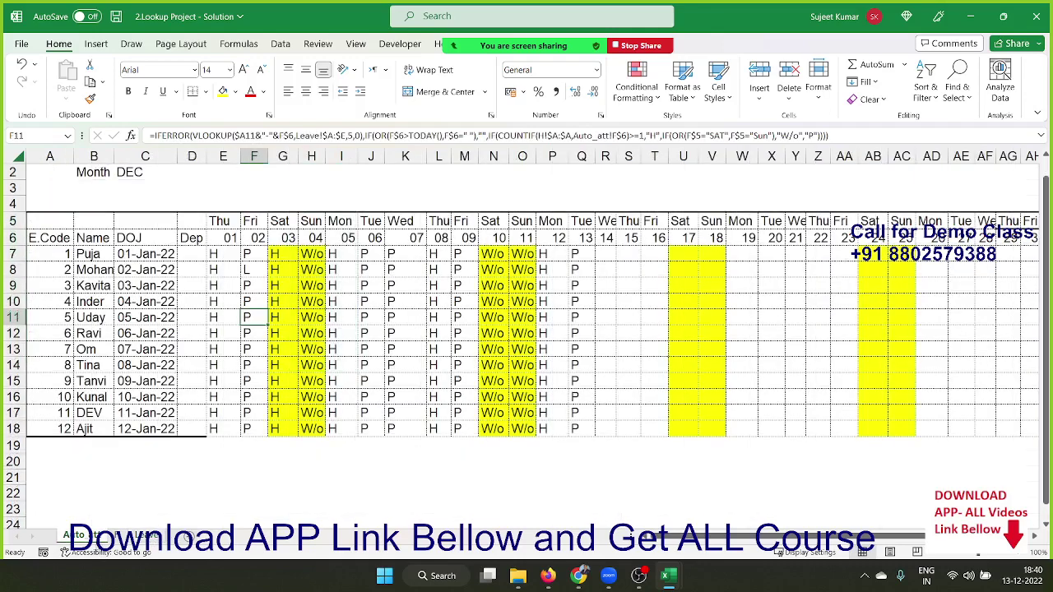
{"action": "left_click_drag", "start_coordinate": [605, 254], "coordinate": [604, 346]}
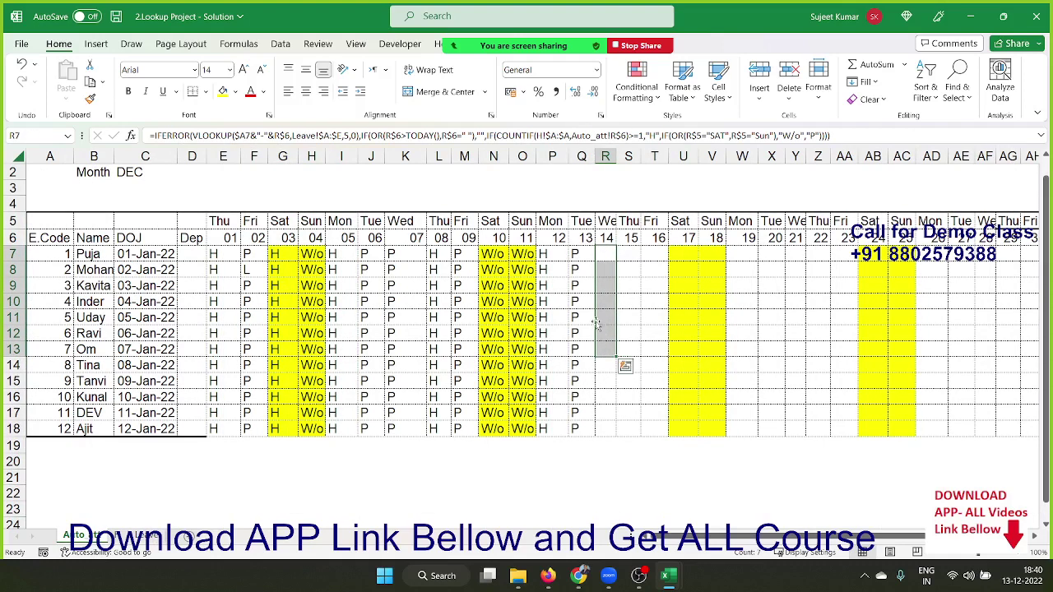
{"action": "key", "text": "ctrl+d"}
{"action": "left_click_drag", "start_coordinate": [609, 254], "coordinate": [597, 429]}
{"action": "key", "text": "ctrl+d"}
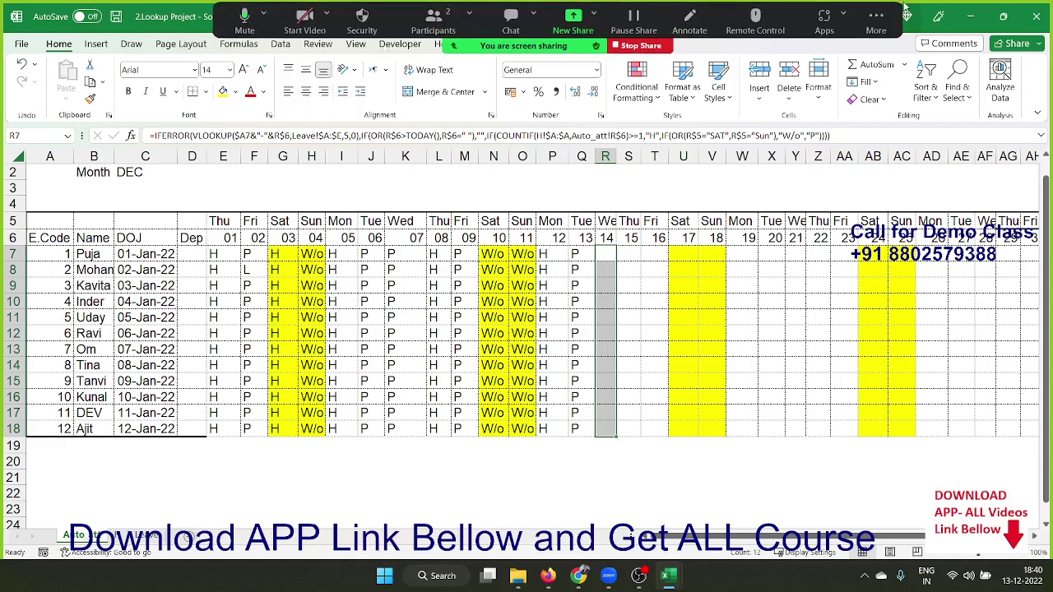
Close 2.Lookup Project - Solution, saving its changes
{"action": "left_click", "coordinate": [1037, 16]}
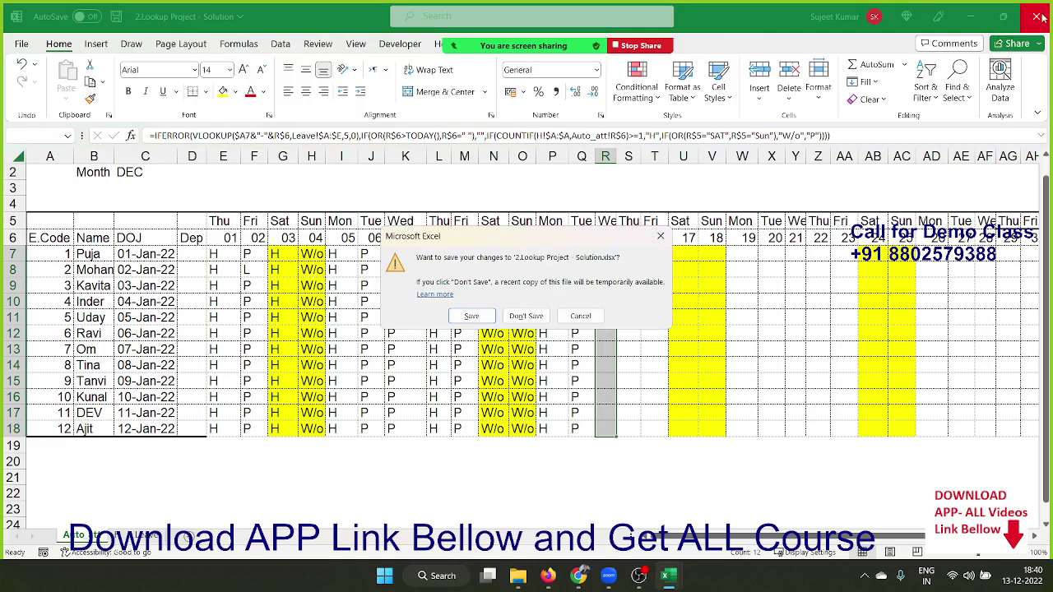
{"action": "left_click", "coordinate": [472, 318]}
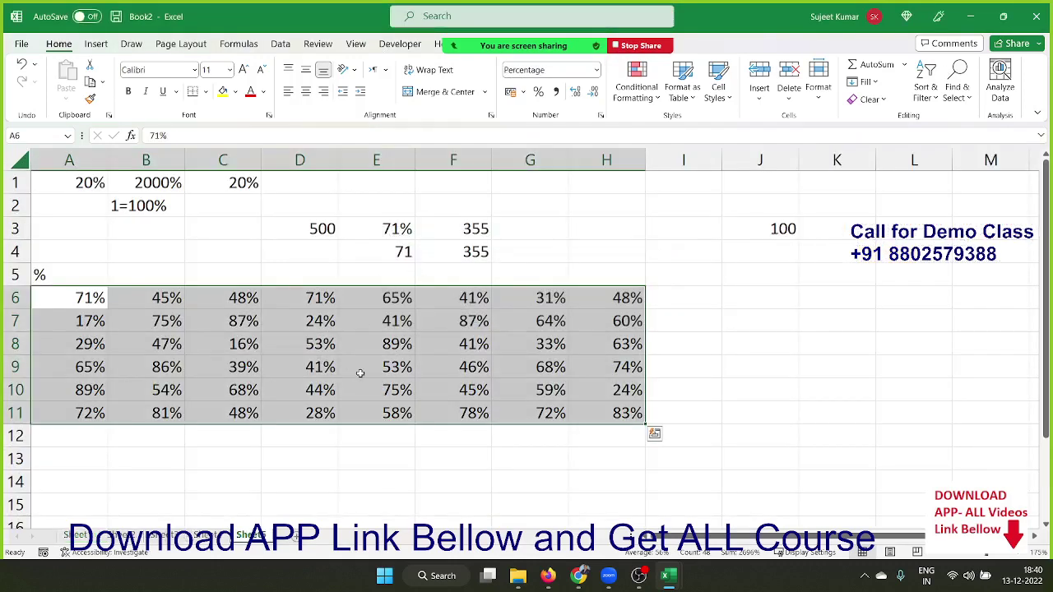
Open Dashboard_with Formulas from the EXCEL-2021 folder in File Explorer
{"action": "mouse_move", "coordinate": [517, 576]}
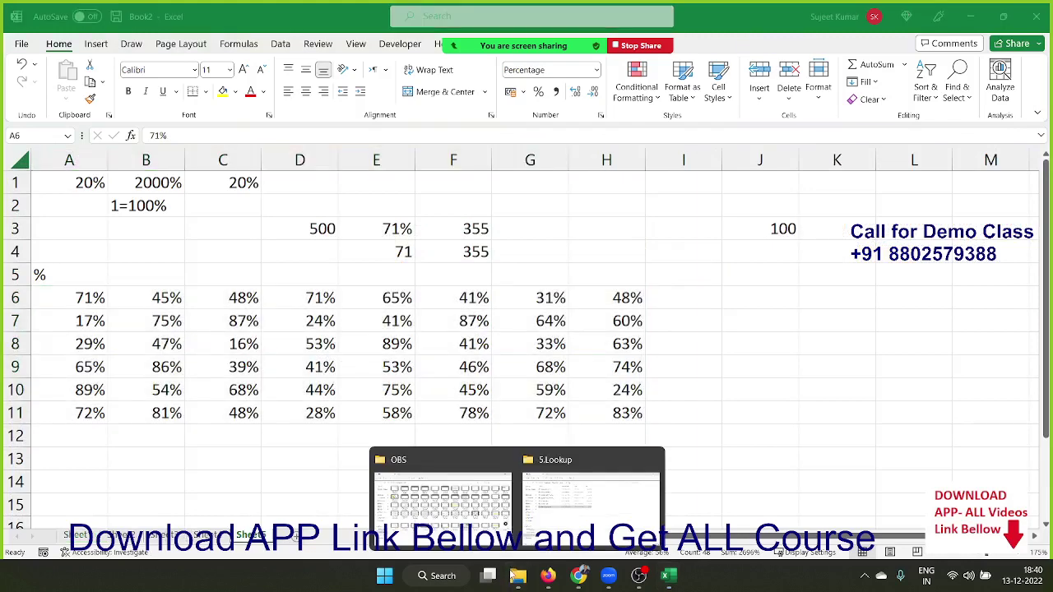
{"action": "left_click", "coordinate": [580, 502]}
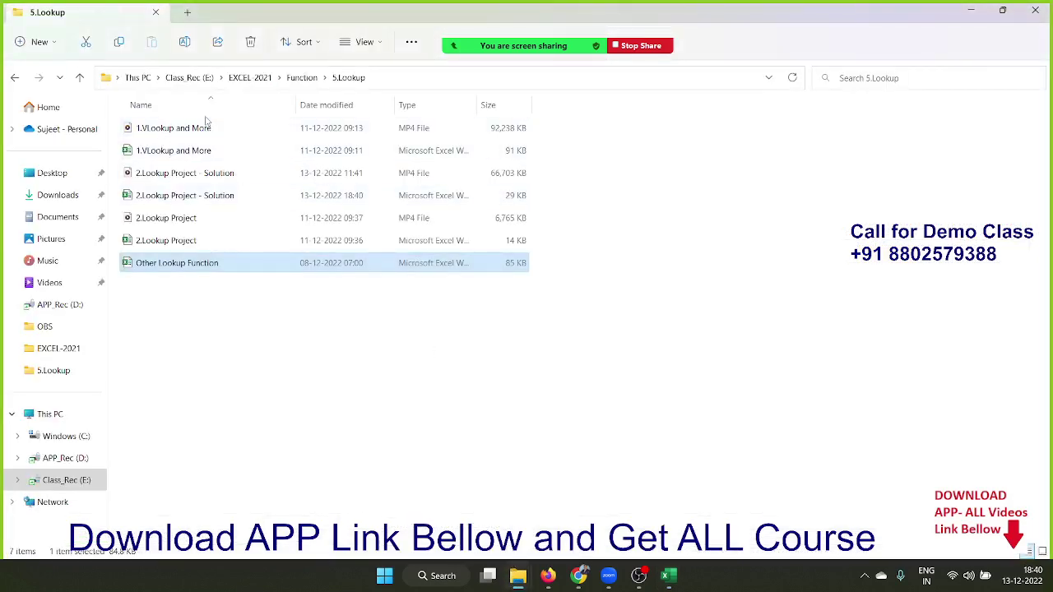
{"action": "left_click", "coordinate": [247, 78]}
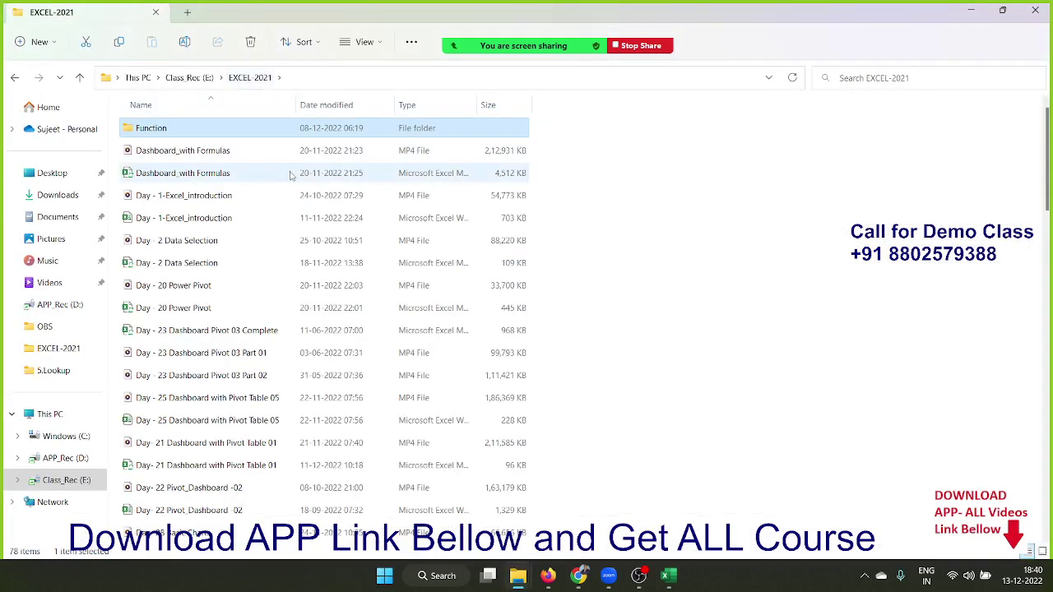
{"action": "double_click", "coordinate": [204, 173]}
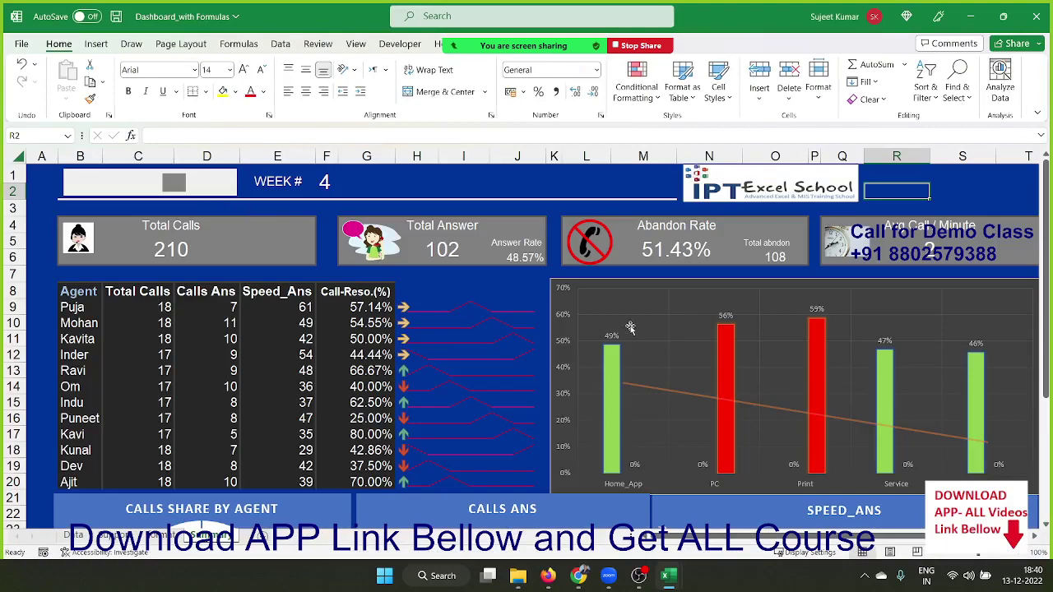
Scroll the Dashboard_with Formulas dashboard and glance at its Data sheet
{"action": "scroll", "coordinate": [642, 351], "scroll_direction": "down", "scroll_amount": 3}
{"action": "scroll", "coordinate": [641, 352], "scroll_direction": "down", "scroll_amount": 1}
{"action": "scroll", "coordinate": [642, 351], "scroll_direction": "up", "scroll_amount": 1}
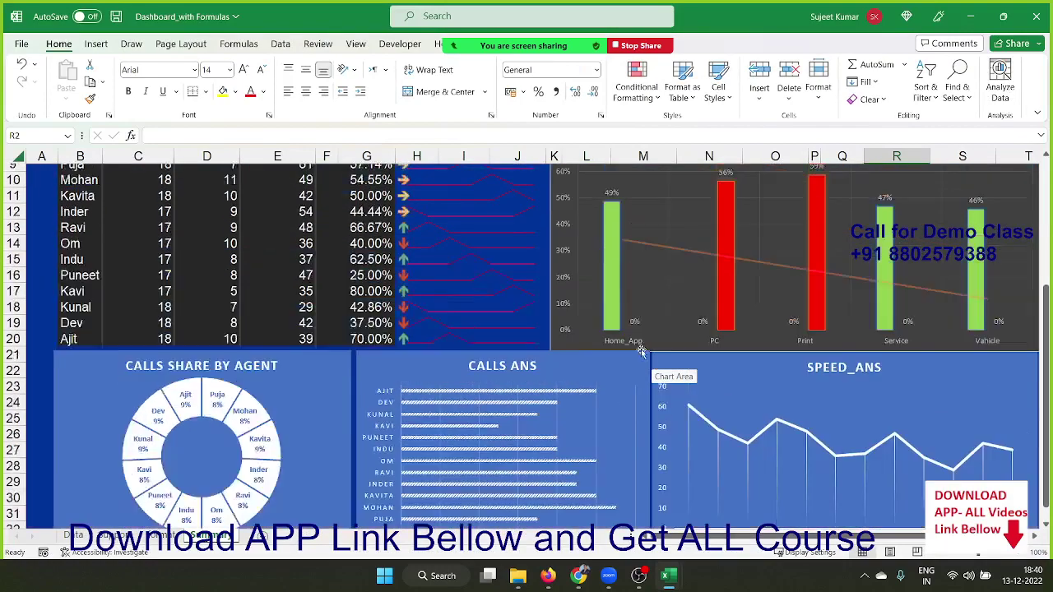
{"action": "scroll", "coordinate": [641, 351], "scroll_direction": "up", "scroll_amount": 3}
{"action": "left_click", "coordinate": [76, 536]}
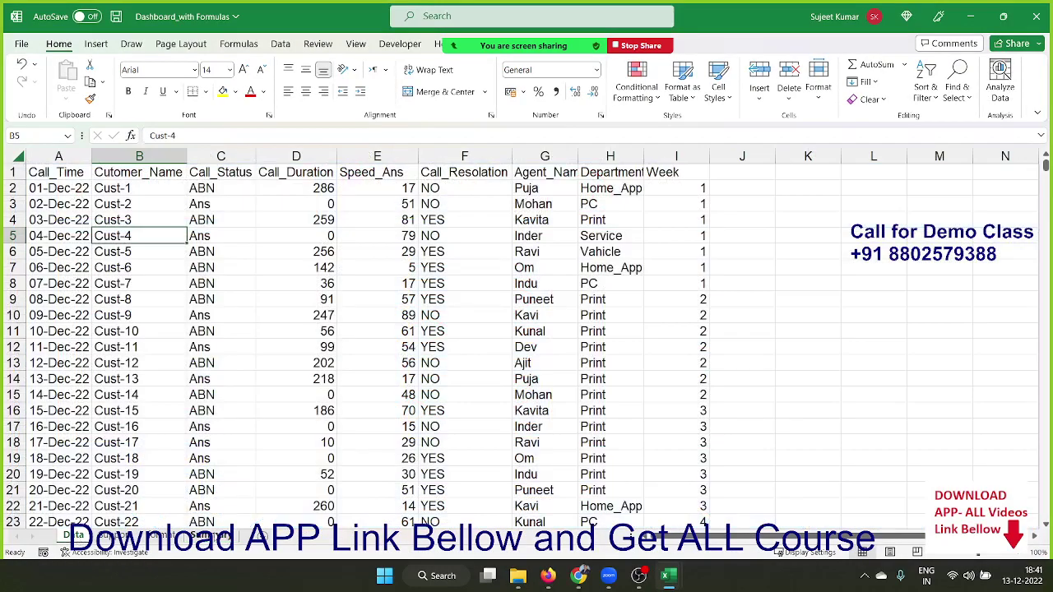
{"action": "left_click", "coordinate": [210, 536]}
{"action": "scroll", "coordinate": [218, 512], "scroll_direction": "up", "scroll_amount": 1}
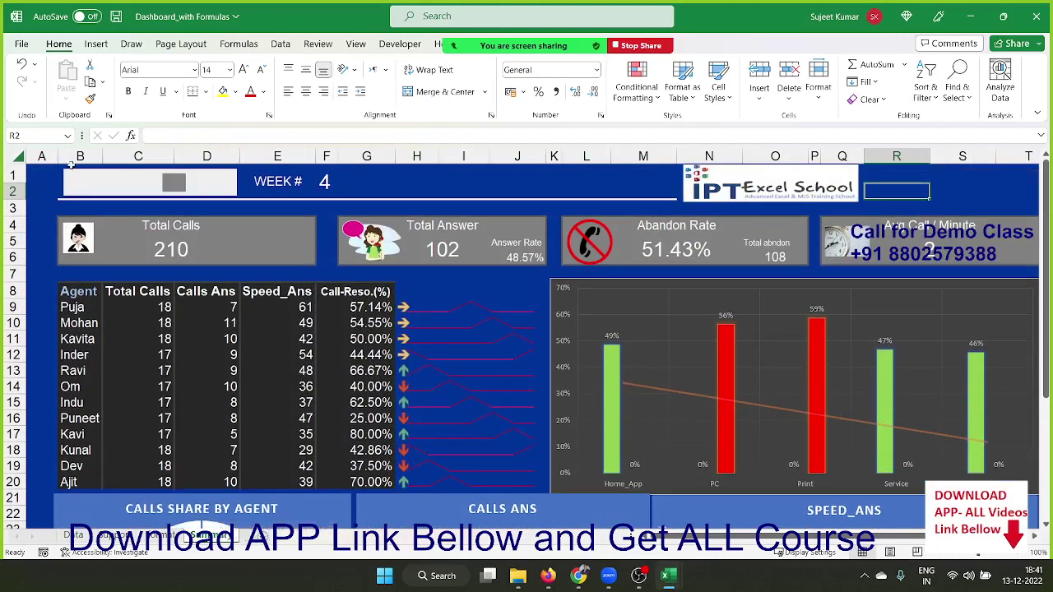
Step the dashboard back to week 1 and forward again to week 4
{"action": "left_click", "coordinate": [76, 187]}
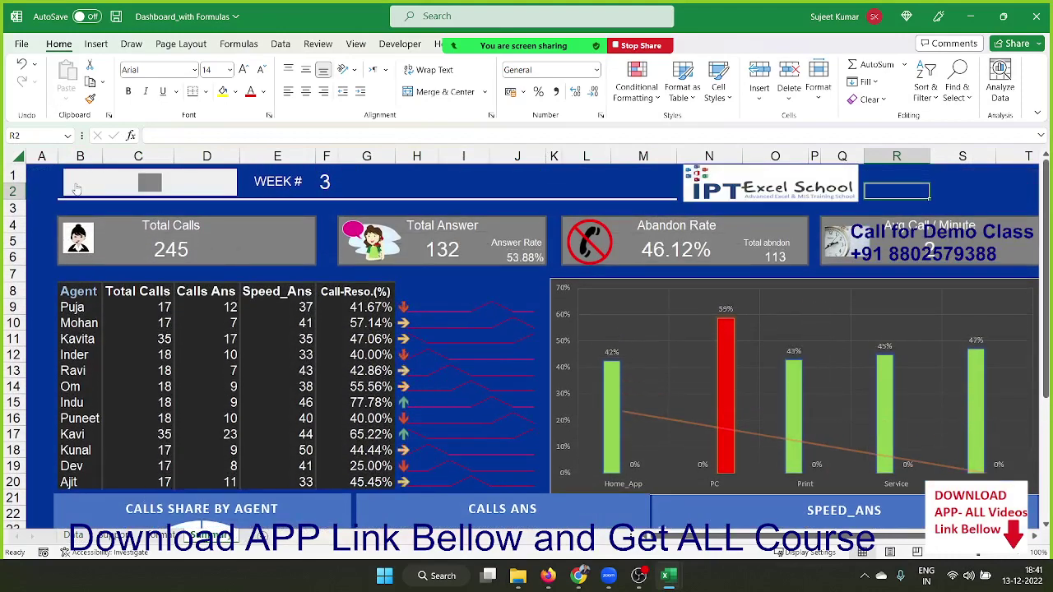
{"action": "left_click", "coordinate": [76, 188]}
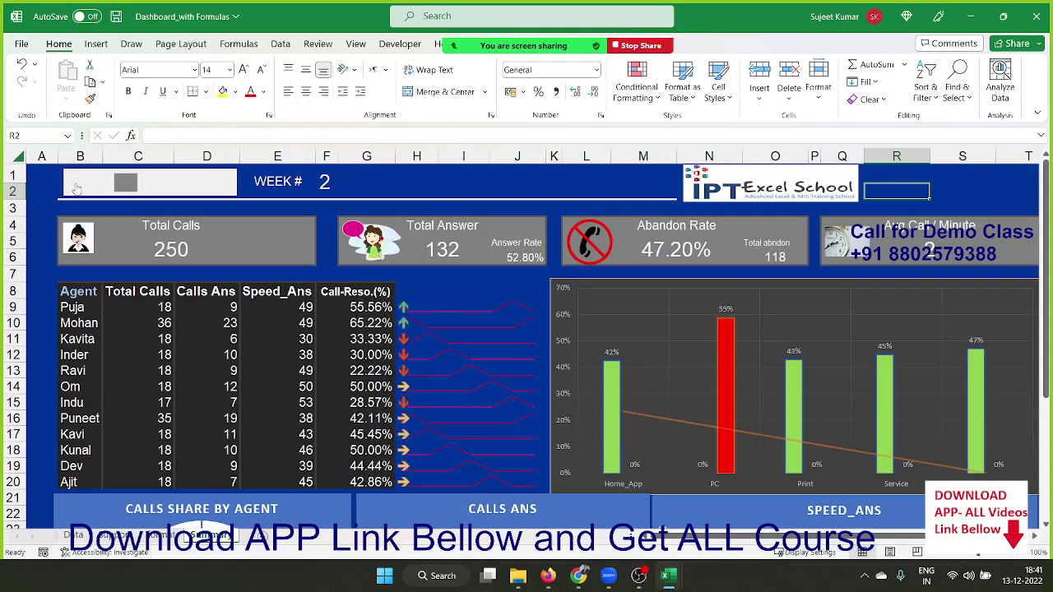
{"action": "left_click", "coordinate": [76, 188]}
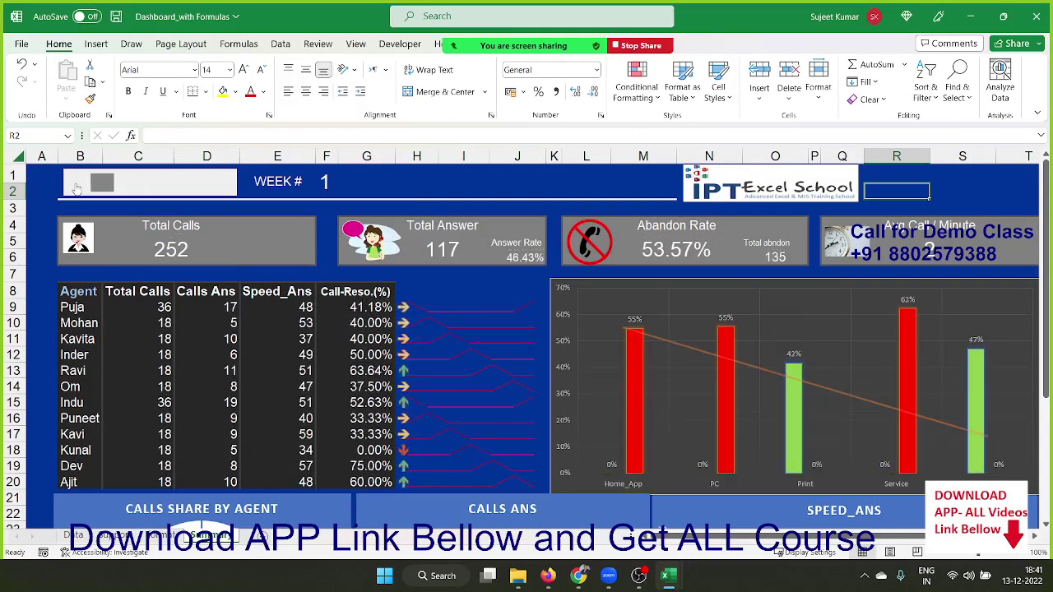
{"action": "left_click", "coordinate": [233, 189]}
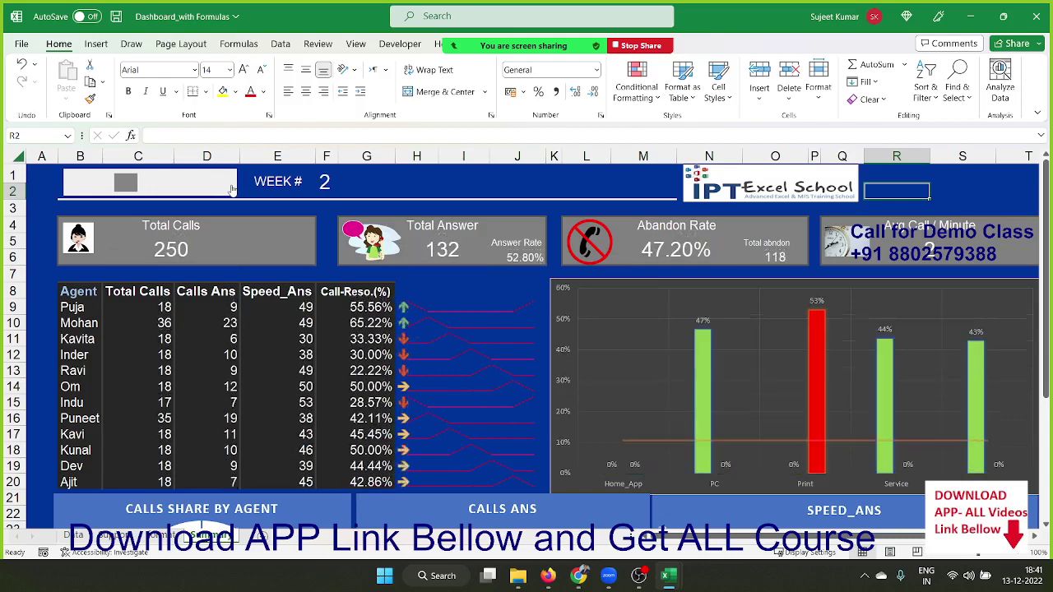
{"action": "left_click", "coordinate": [233, 189]}
{"action": "left_click", "coordinate": [233, 189]}
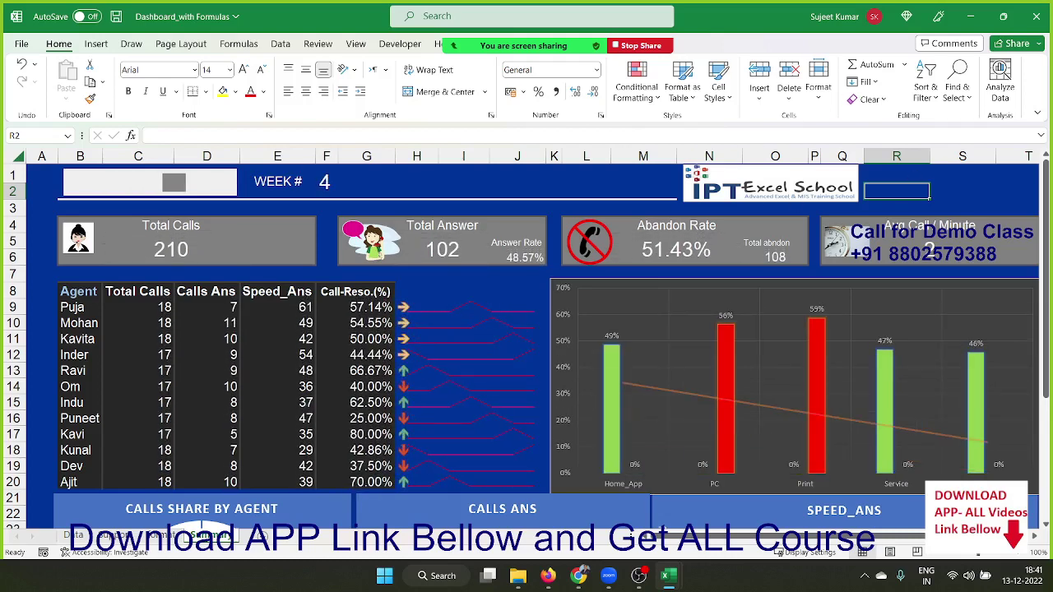
Close the dashboard without saving and open Day - 23 Dashboard Pivot 03 Complete from File Explorer
{"action": "left_click", "coordinate": [1036, 17]}
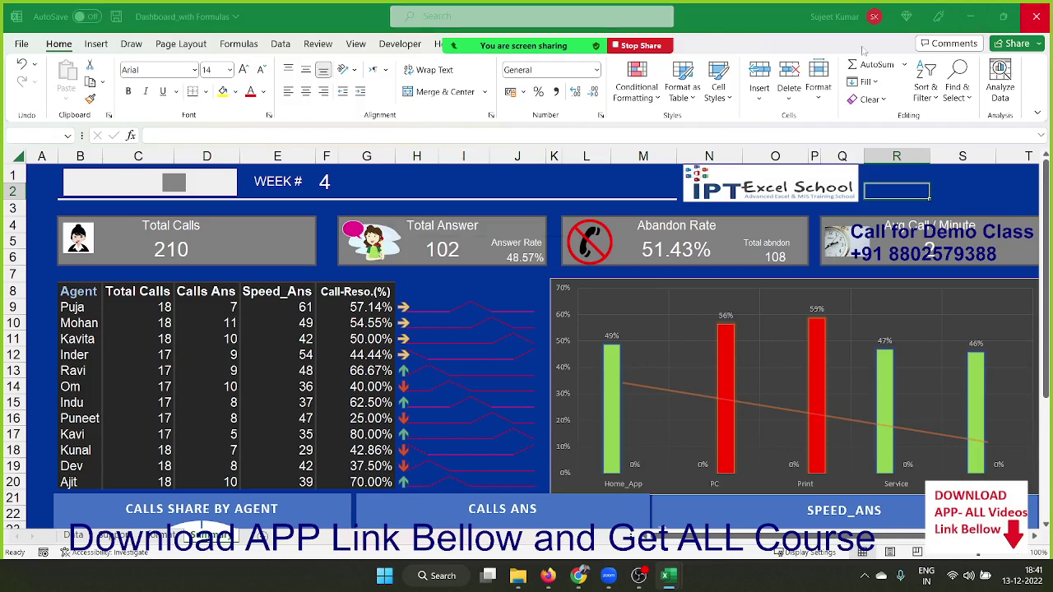
{"action": "left_click", "coordinate": [526, 306]}
{"action": "mouse_move", "coordinate": [517, 576]}
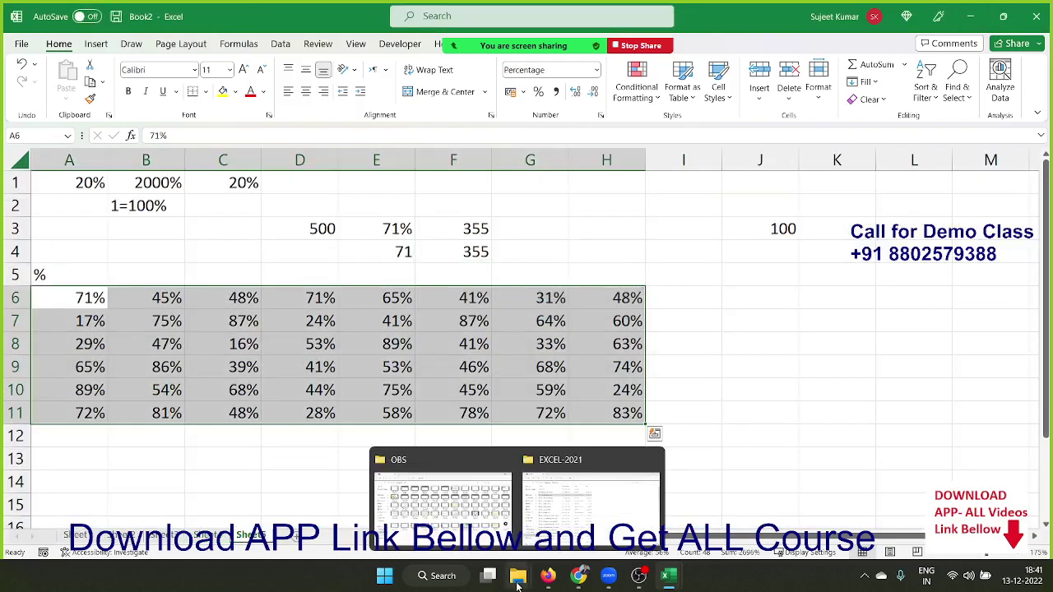
{"action": "left_click", "coordinate": [590, 493]}
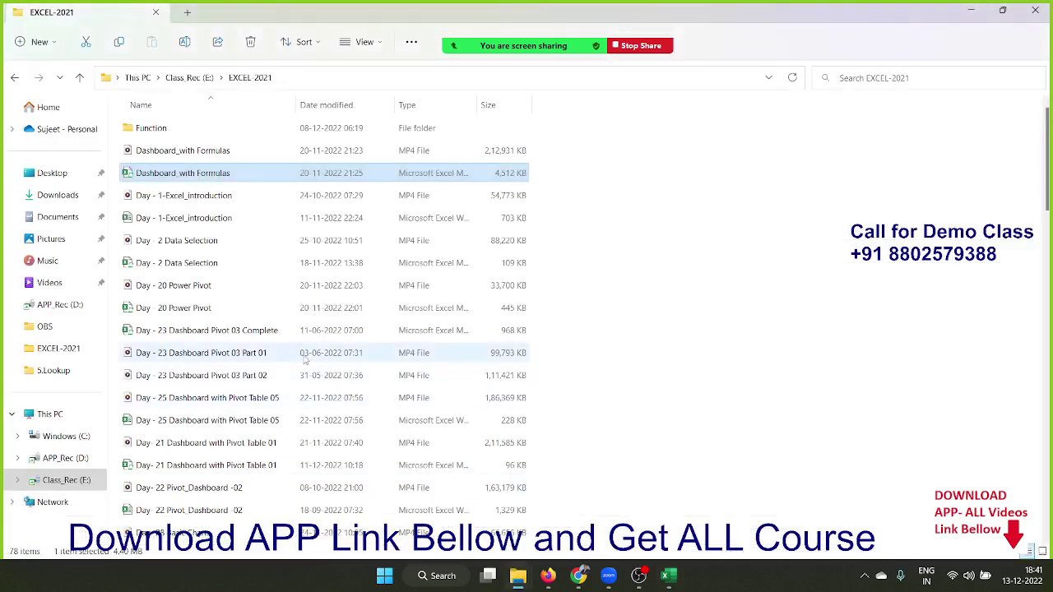
{"action": "left_click", "coordinate": [257, 334]}
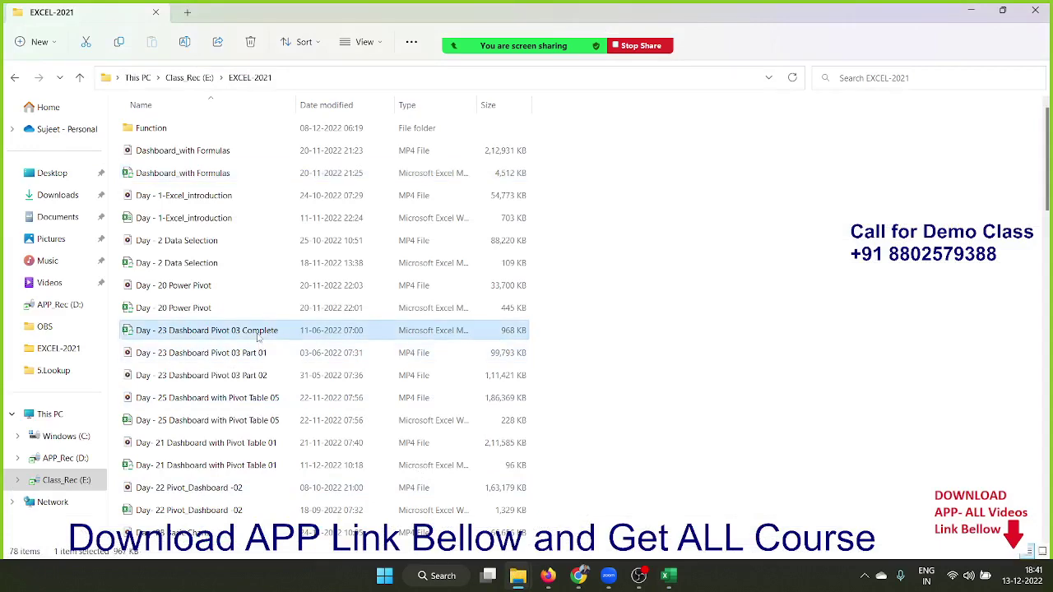
{"action": "double_click", "coordinate": [258, 334]}
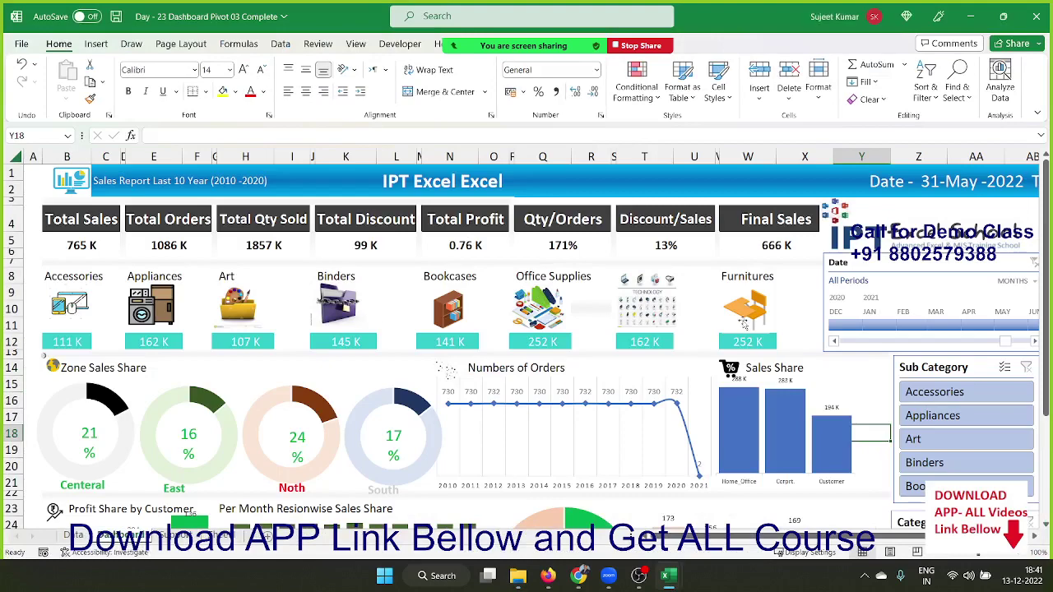
Browse the Dashboard, Data and Support sheets of the Day - 23 Dashboard Pivot 03 Complete workbook
{"action": "scroll", "coordinate": [576, 325], "scroll_direction": "down", "scroll_amount": 2}
{"action": "scroll", "coordinate": [576, 325], "scroll_direction": "down", "scroll_amount": 2}
{"action": "scroll", "coordinate": [741, 325], "scroll_direction": "up", "scroll_amount": 2}
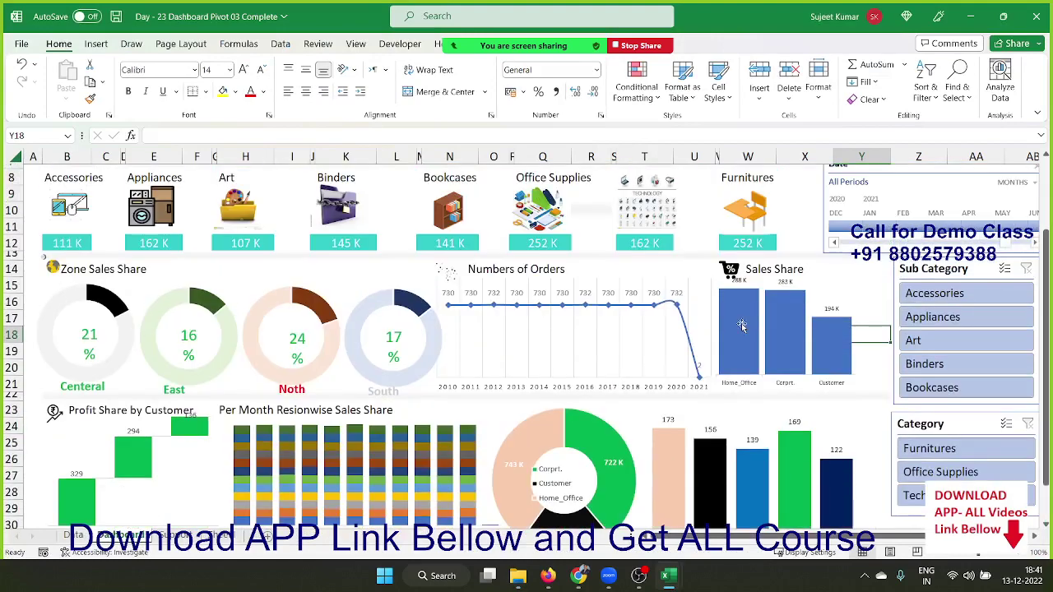
{"action": "scroll", "coordinate": [741, 325], "scroll_direction": "up", "scroll_amount": 2}
{"action": "left_click", "coordinate": [73, 536]}
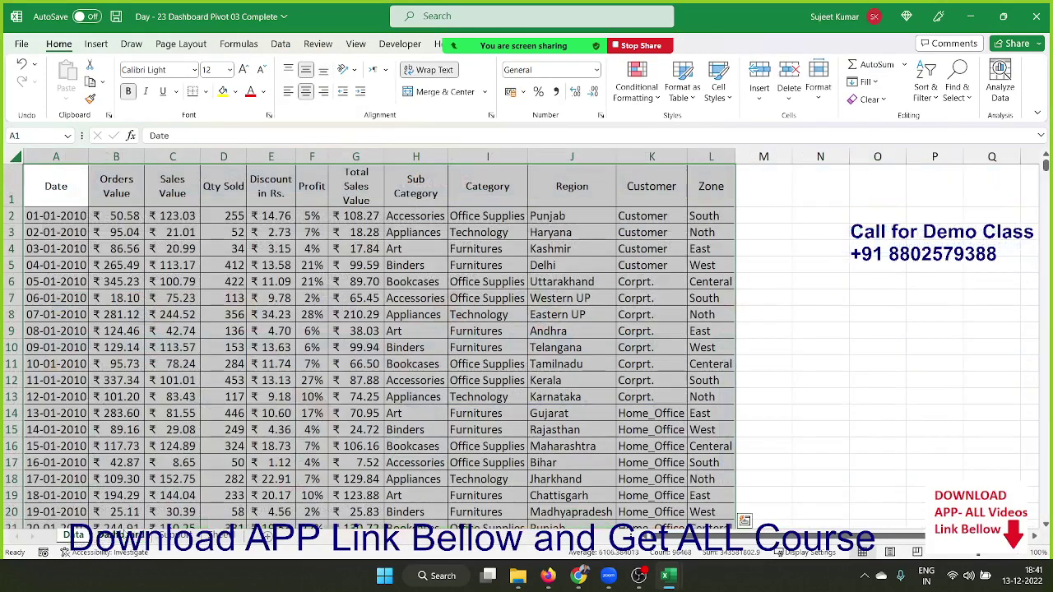
{"action": "left_click", "coordinate": [176, 536]}
{"action": "scroll", "coordinate": [345, 335], "scroll_direction": "down", "scroll_amount": 2}
{"action": "scroll", "coordinate": [345, 335], "scroll_direction": "down", "scroll_amount": 1}
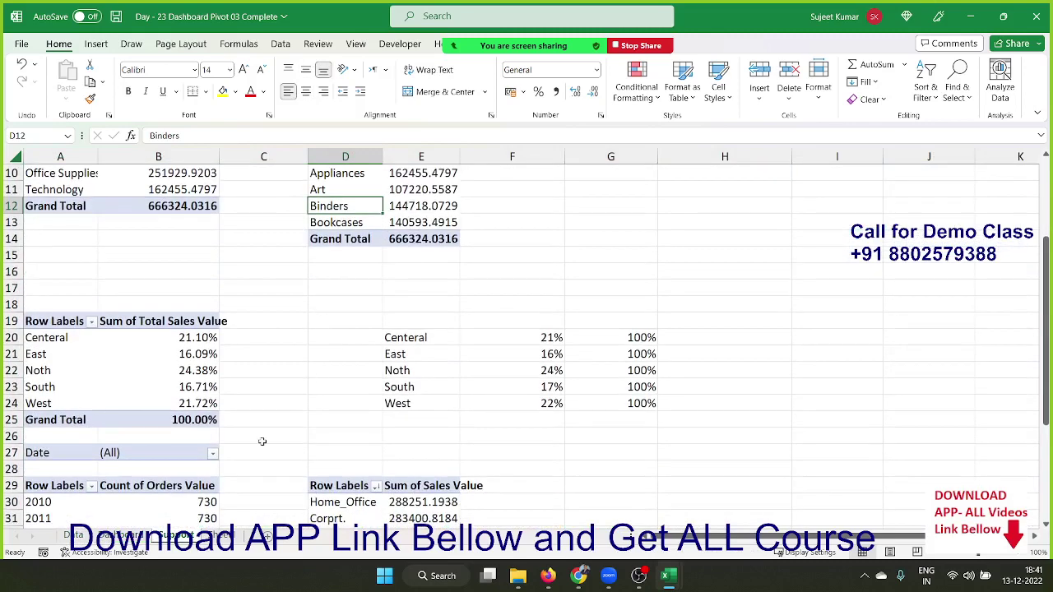
{"action": "left_click", "coordinate": [124, 536]}
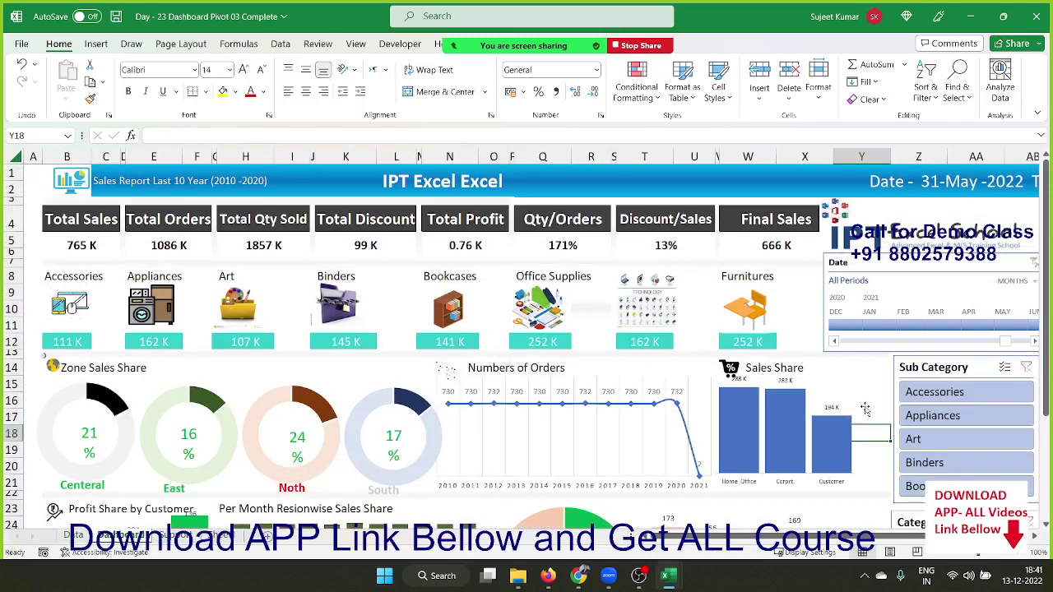
Filter the dashboard to the Art sub-category, then clear the Sub Category slicer filter
{"action": "left_click", "coordinate": [905, 440]}
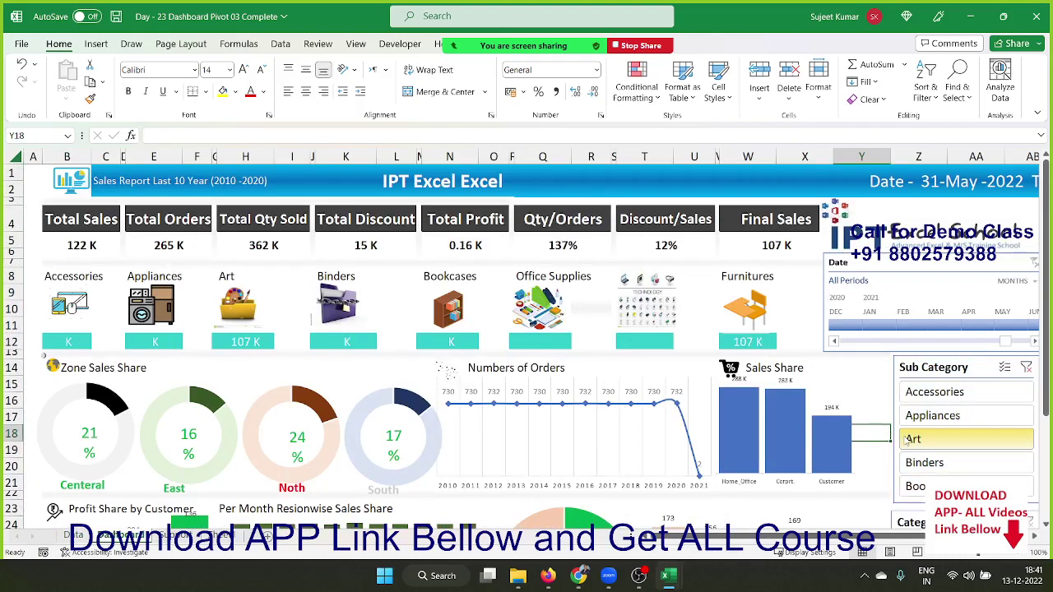
{"action": "left_click", "coordinate": [1025, 367]}
{"action": "scroll", "coordinate": [962, 395], "scroll_direction": "down", "scroll_amount": 3}
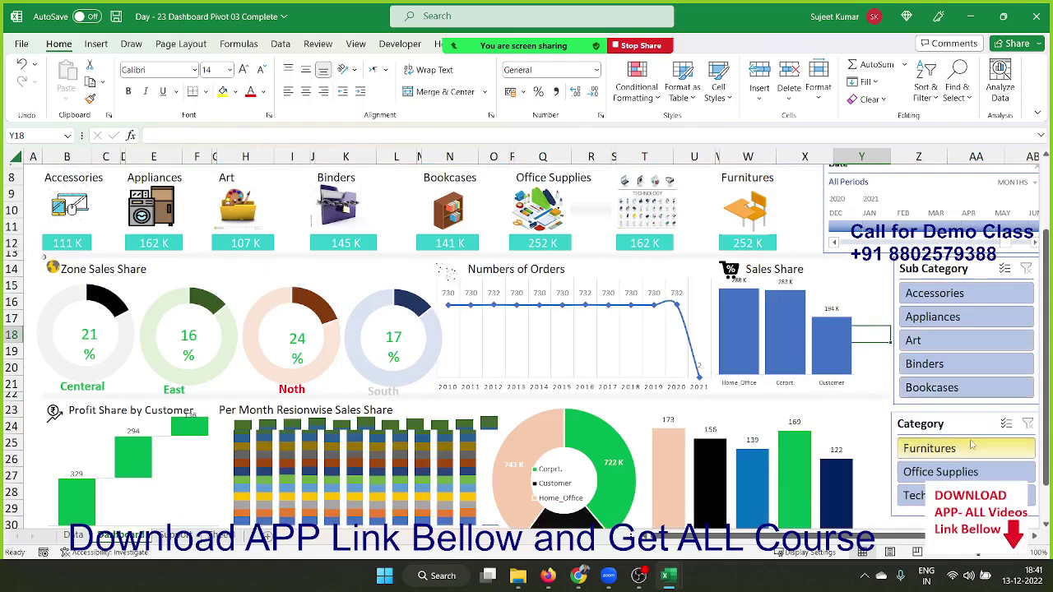
{"action": "scroll", "coordinate": [962, 436], "scroll_direction": "down", "scroll_amount": 2}
{"action": "scroll", "coordinate": [963, 436], "scroll_direction": "up", "scroll_amount": 5}
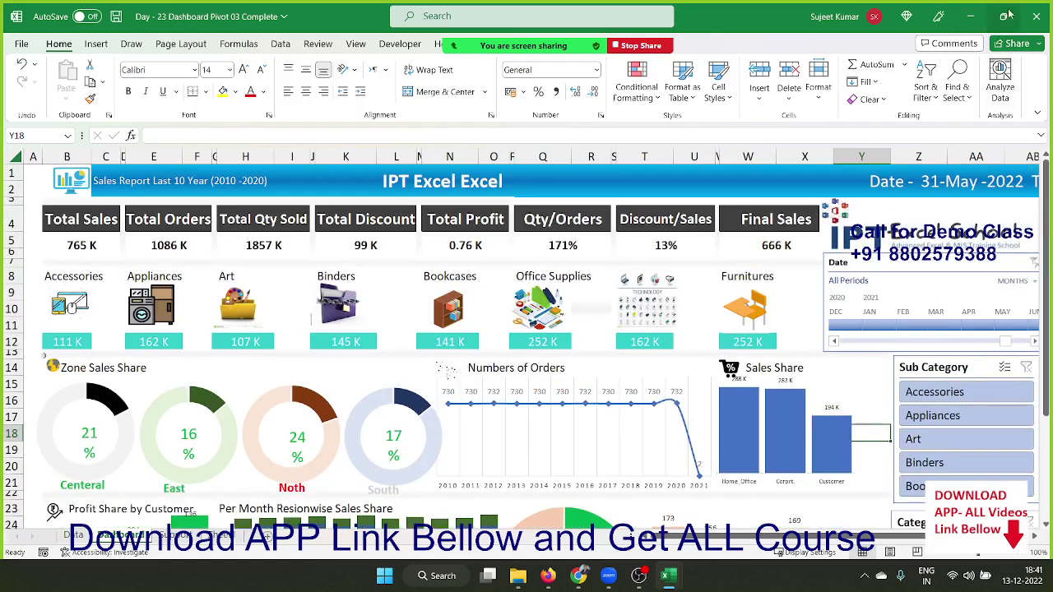
Close the Day - 23 Dashboard Pivot 03 Complete workbook without saving changes
{"action": "left_click", "coordinate": [1036, 16]}
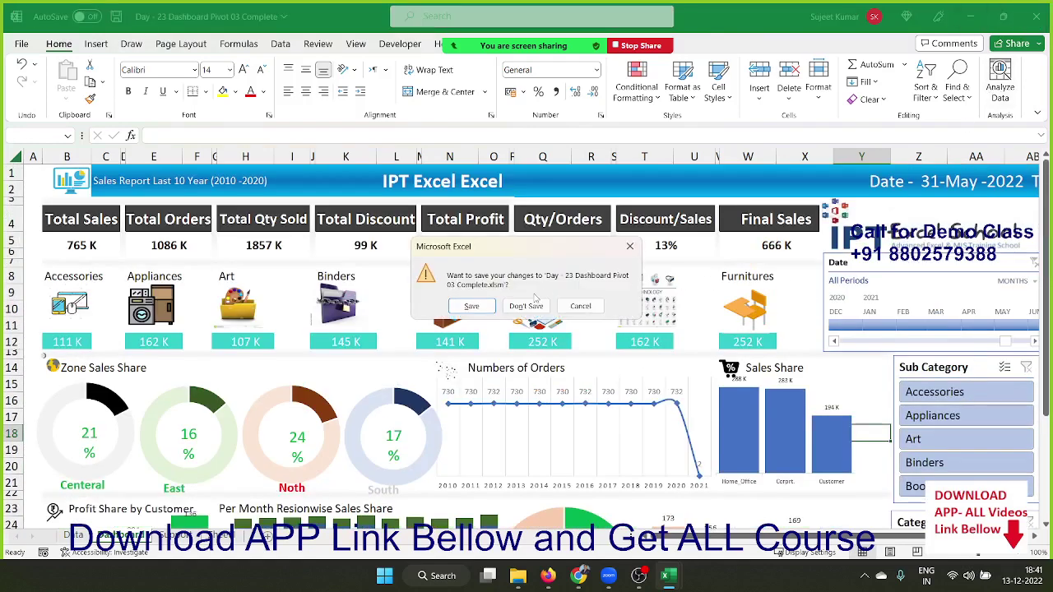
{"action": "left_click", "coordinate": [526, 306]}
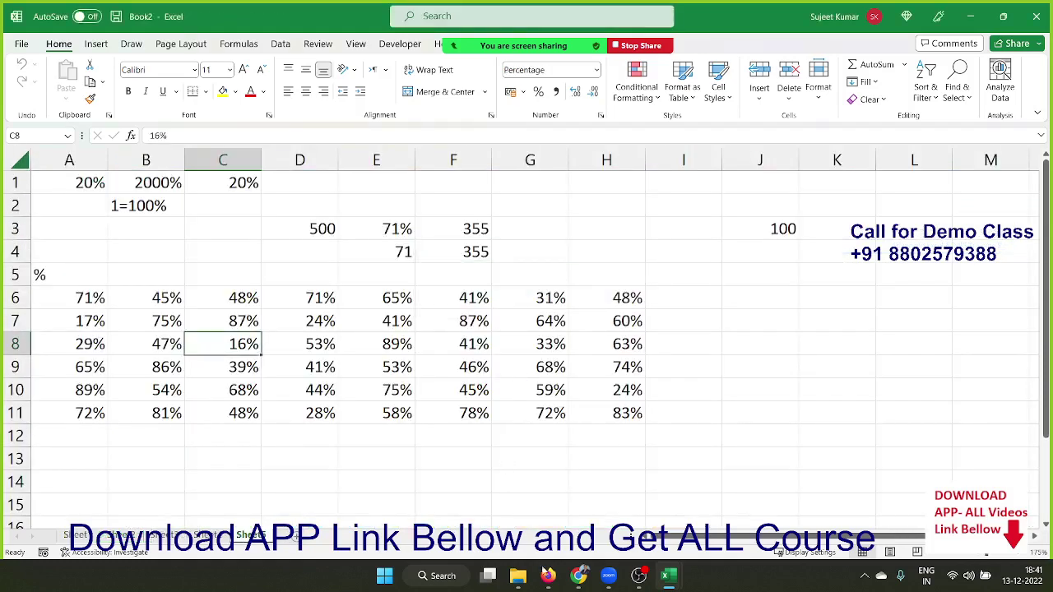
{"action": "mouse_move", "coordinate": [545, 576]}
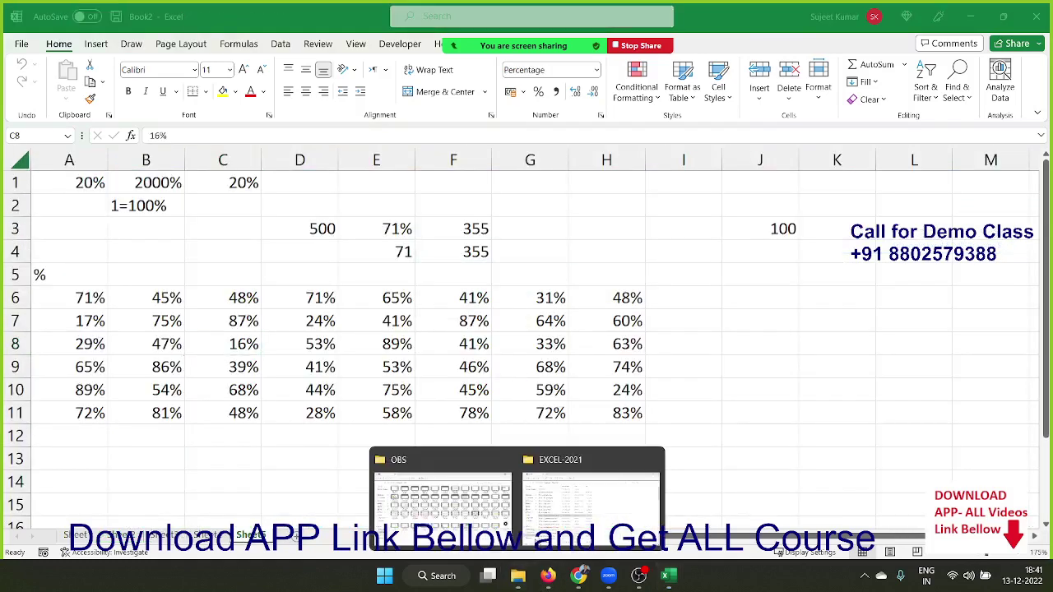
Open Day- 21 Dashboard with Pivot Table 01 from the EXCEL-2021 folder in File Explorer
{"action": "left_click", "coordinate": [548, 520]}
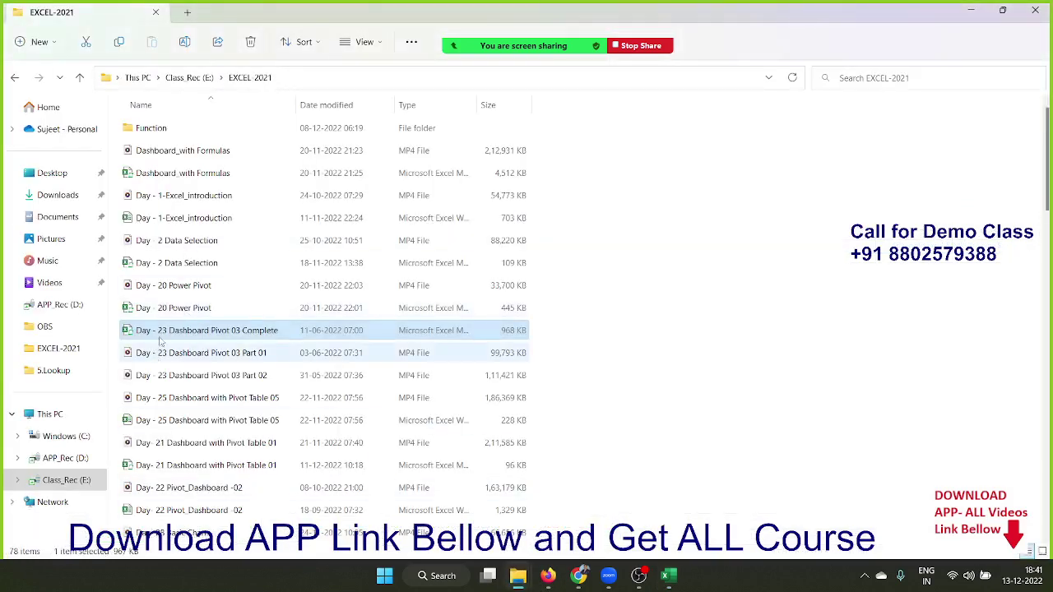
{"action": "left_click", "coordinate": [149, 468]}
{"action": "double_click", "coordinate": [149, 465]}
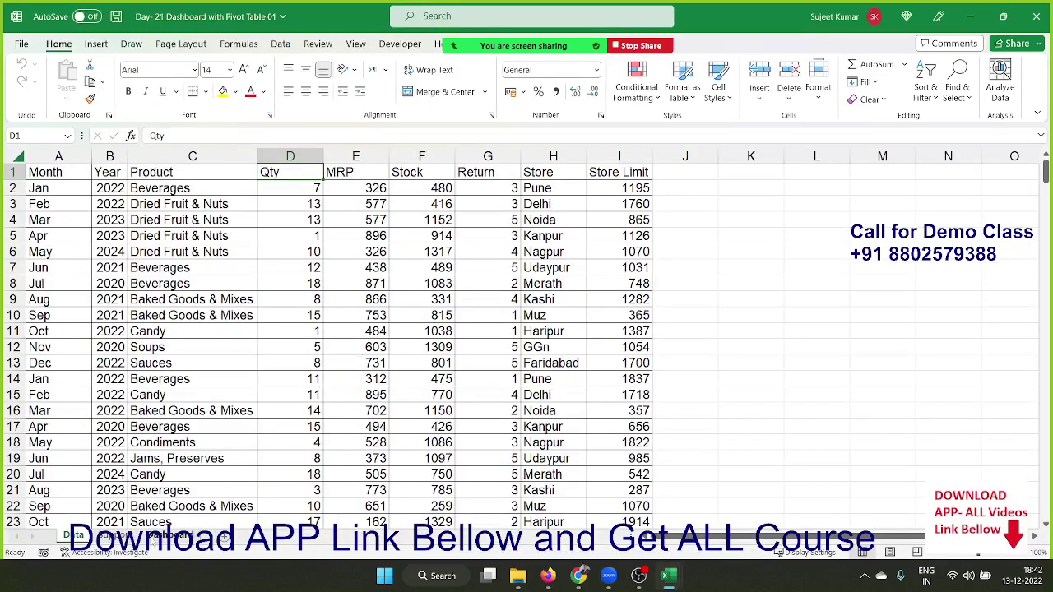
Review the charts on the Day- 21 Dashboard sheet, then close that workbook
{"action": "left_click", "coordinate": [153, 538]}
{"action": "scroll", "coordinate": [661, 356], "scroll_direction": "down", "scroll_amount": 2}
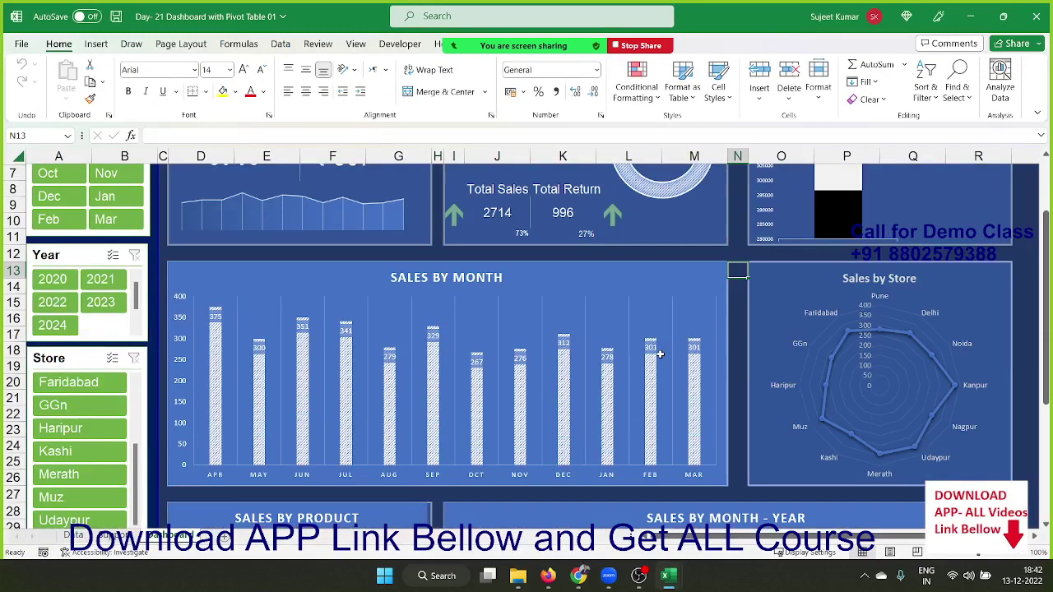
{"action": "scroll", "coordinate": [661, 355], "scroll_direction": "down", "scroll_amount": 1}
{"action": "scroll", "coordinate": [660, 355], "scroll_direction": "down", "scroll_amount": 2}
{"action": "scroll", "coordinate": [660, 355], "scroll_direction": "down", "scroll_amount": 2}
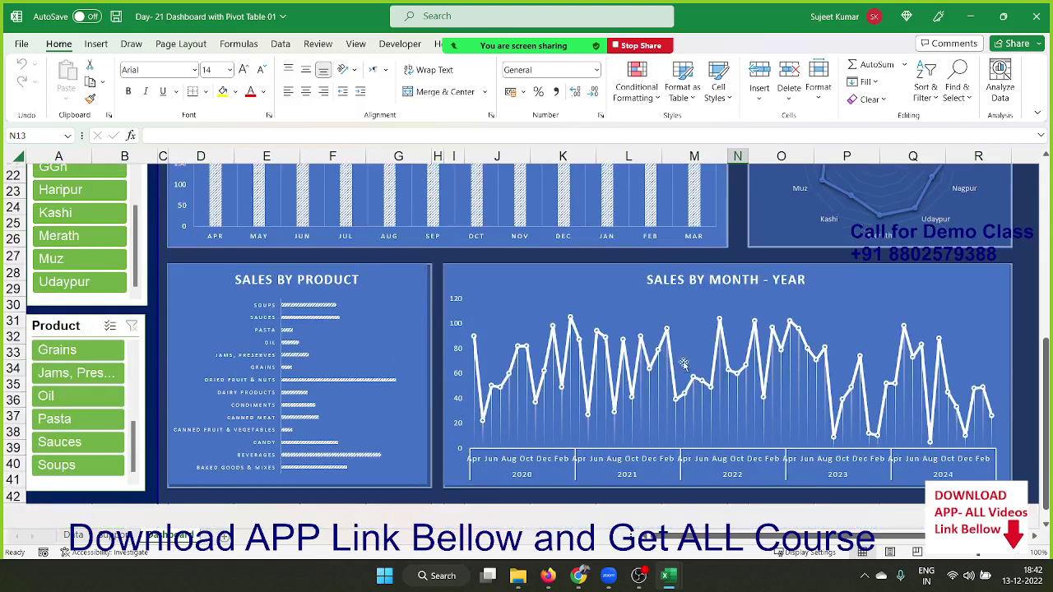
{"action": "scroll", "coordinate": [683, 362], "scroll_direction": "up", "scroll_amount": 6}
{"action": "left_click", "coordinate": [1023, 26]}
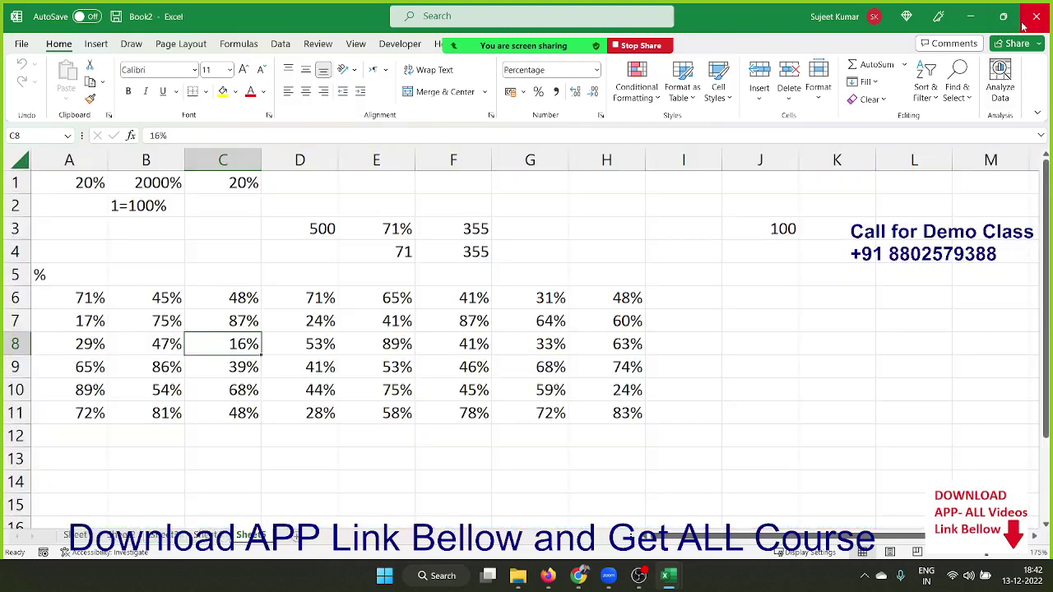